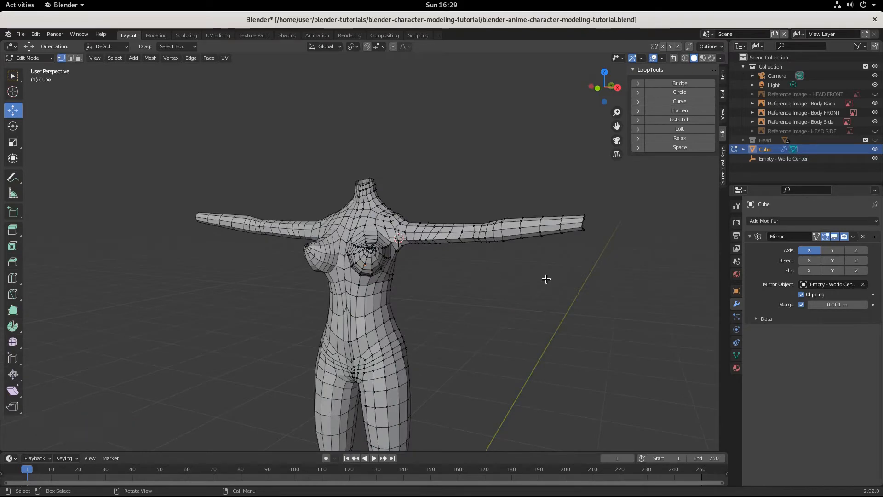
Step: View the body mesh from the front in wireframe shading with face selection enabled, framed on the outstretched arm
key("KP_1")
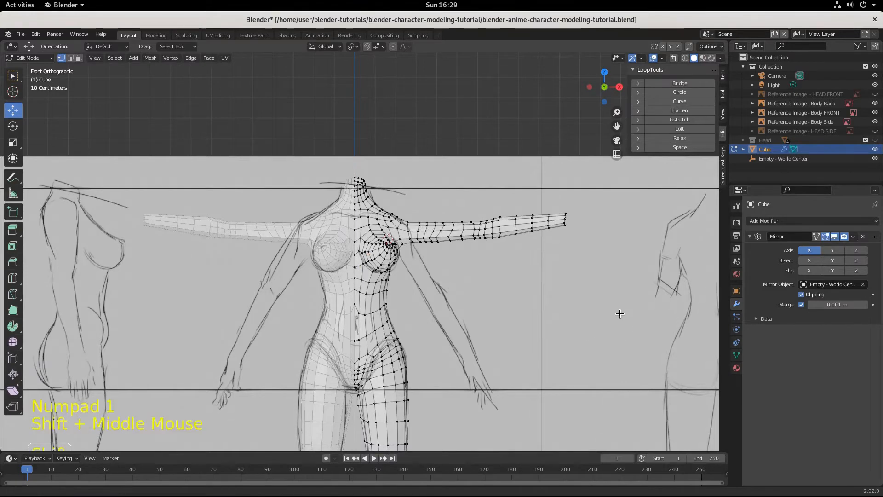
middle_click_drag(621, 316, 465, 320, "shift")
scroll(462, 315, "up", 3)
scroll(462, 315, "up", 1)
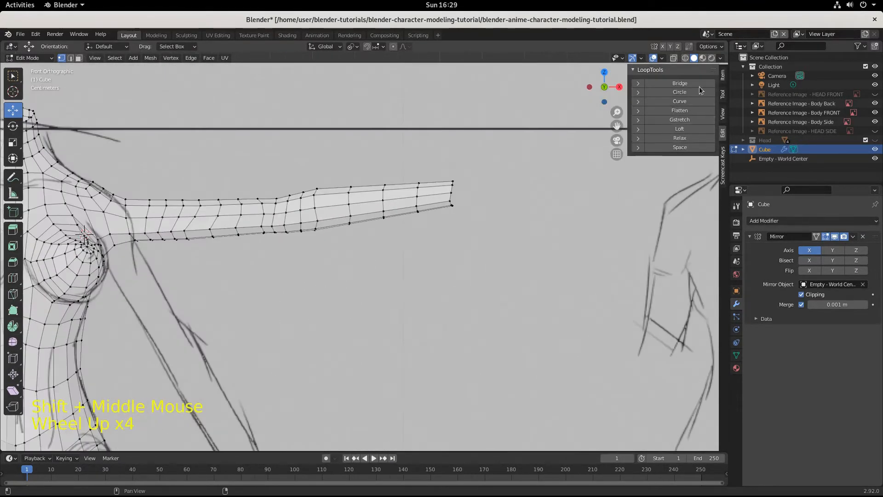
left_click(685, 58)
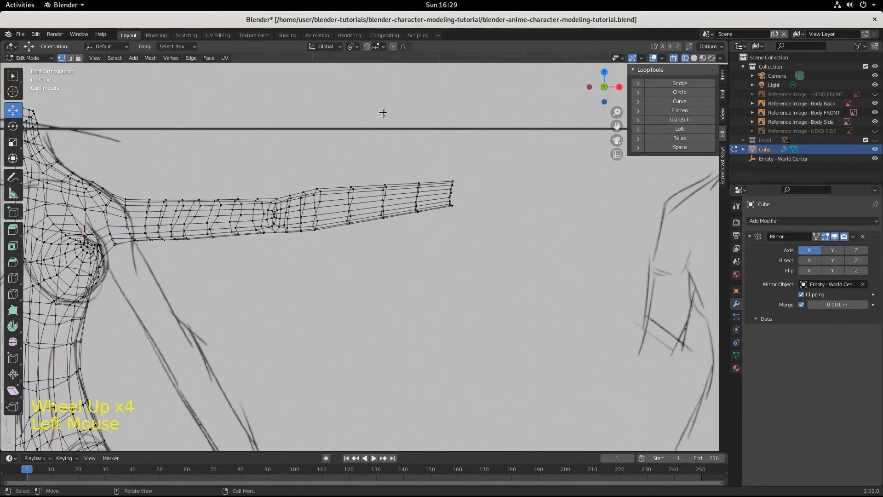
left_click(79, 58)
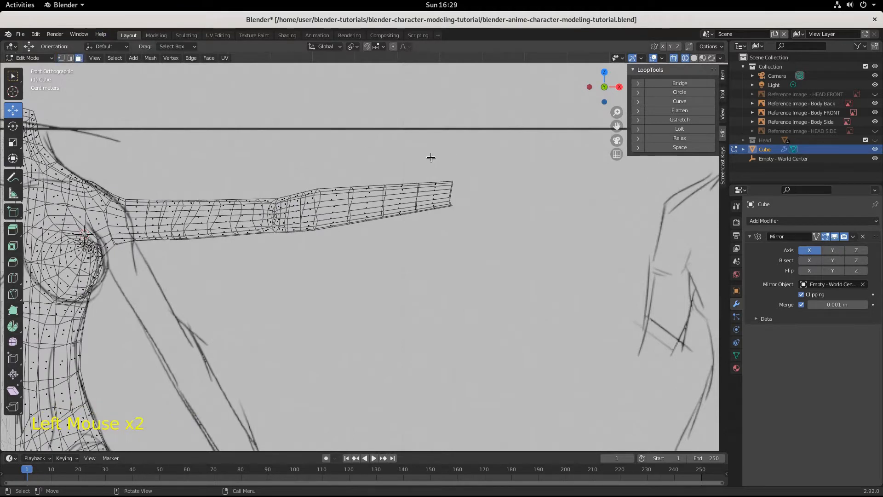
Step: Separate the last ring of faces at the wrist end of the arm into its own object
left_click(449, 196)
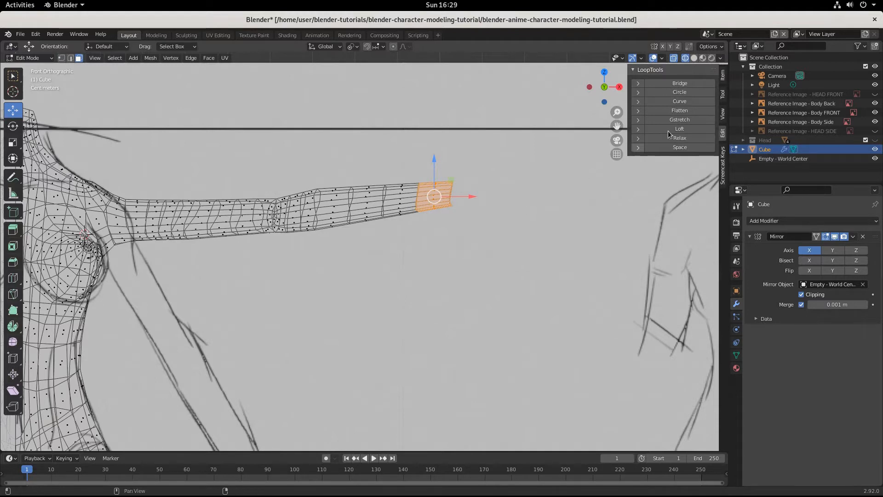
left_click(634, 70)
left_click(723, 165)
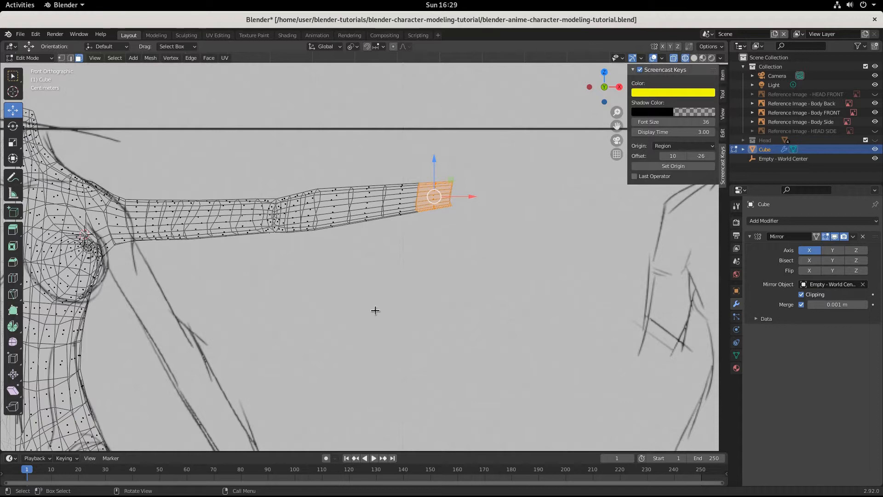
key("p")
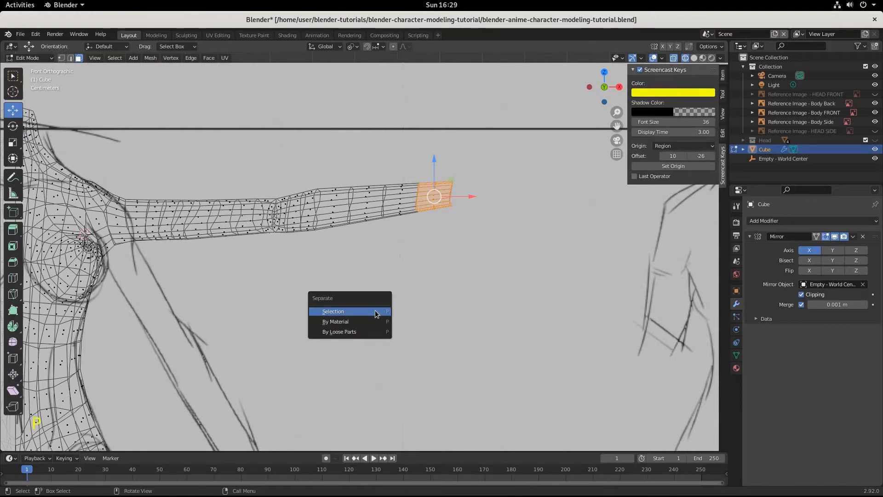
left_click(376, 313)
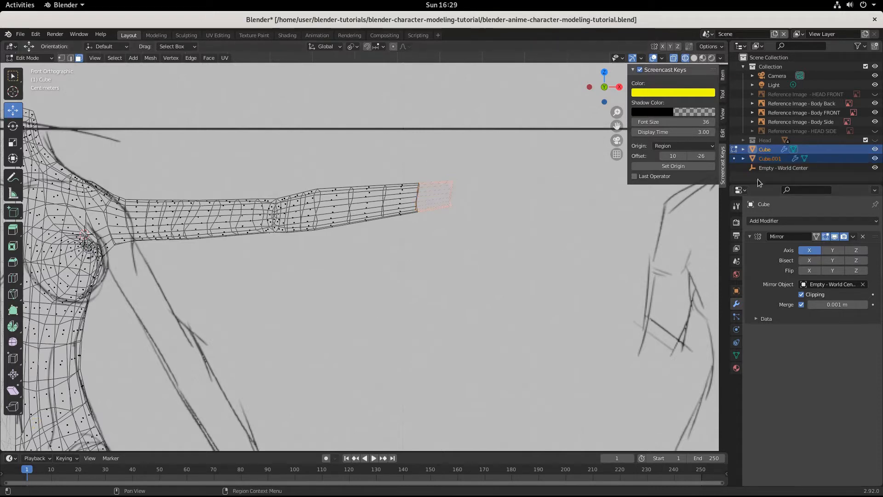
Step: Rename the separated wrist object Cube.001 as Hand
left_click(875, 159)
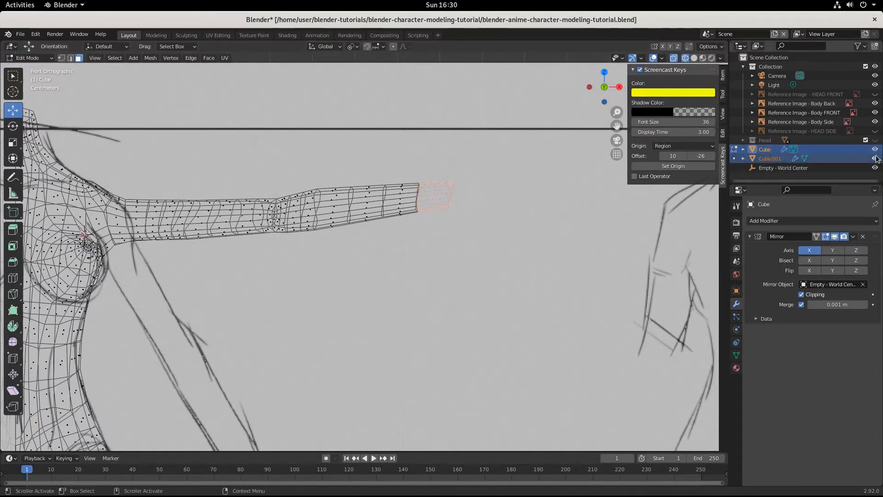
left_click(875, 158)
left_click(771, 158)
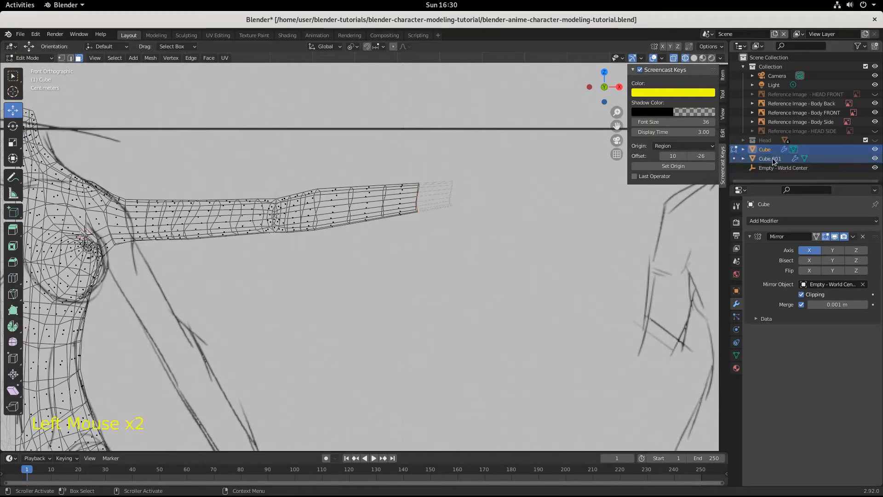
double_click(771, 158)
type("H")
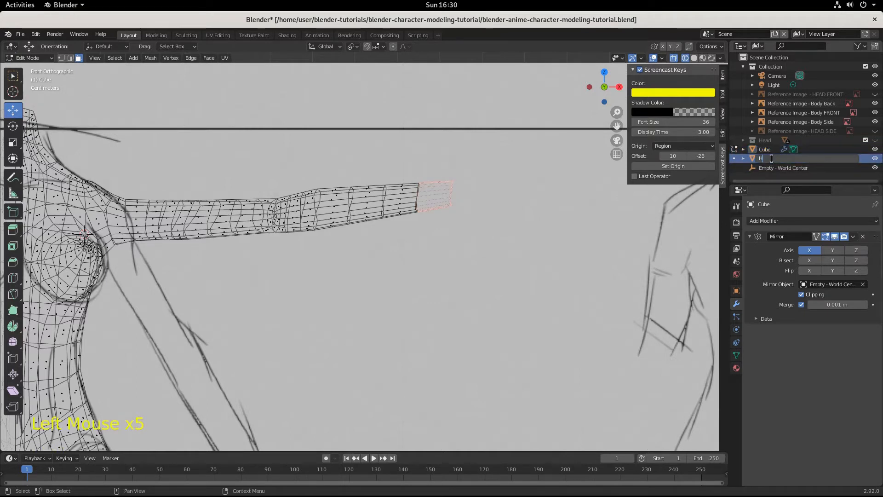
type("and")
key("Return")
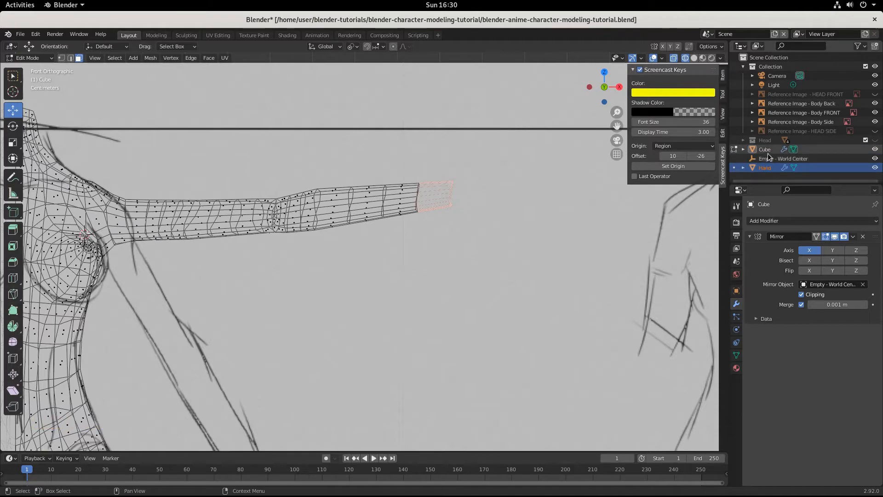
Step: Rename the Cube object as Body
left_click(765, 150)
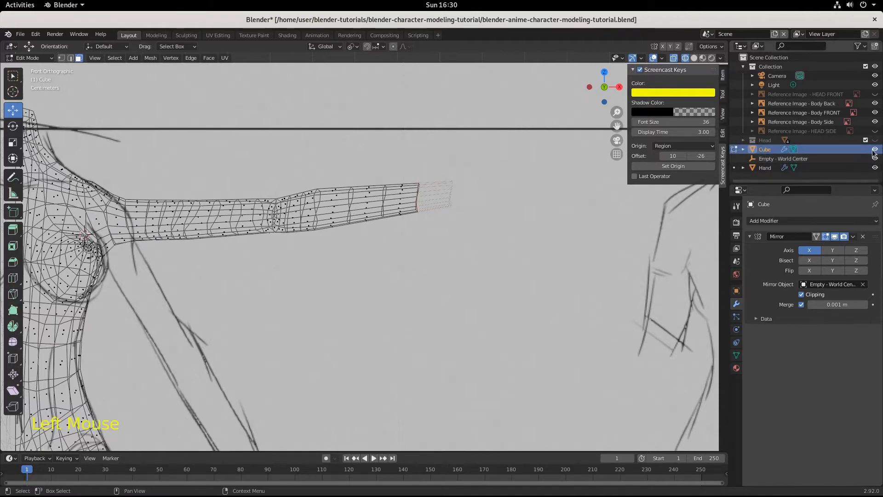
left_click(875, 150)
left_click(875, 149)
left_click(765, 149)
double_click(764, 148)
type("Body")
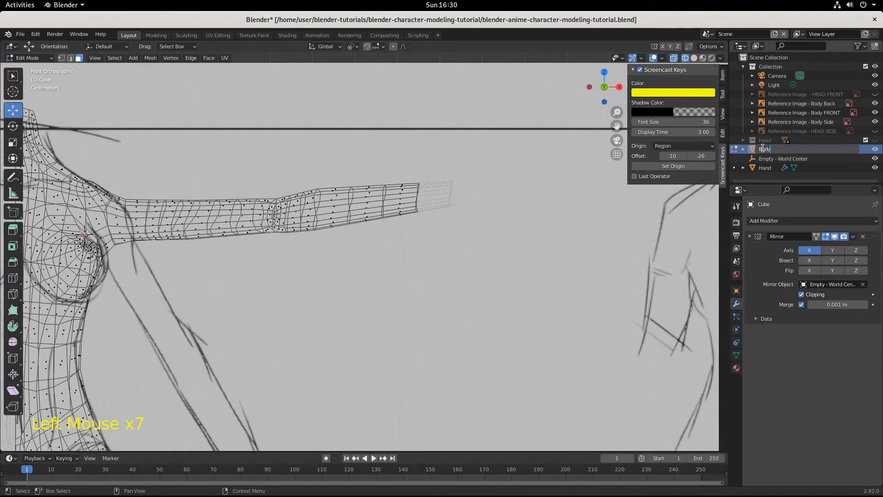
key("Return")
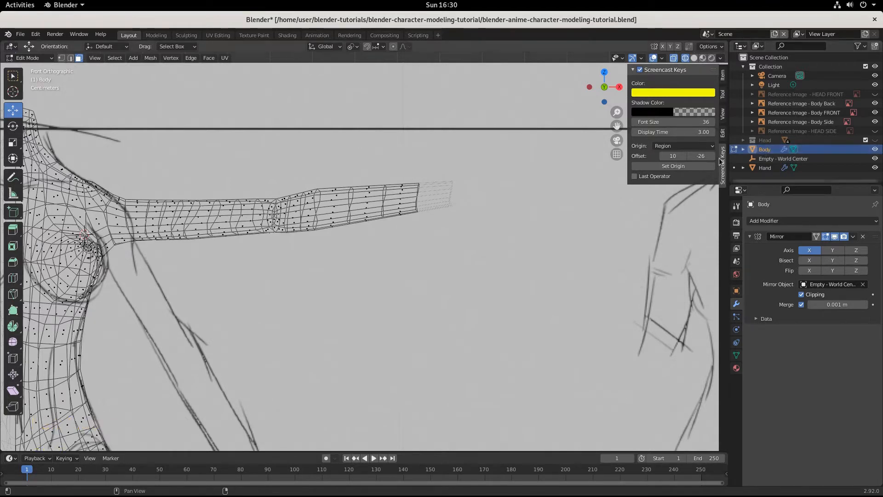
Step: Hide the Body object so that only the Hand mesh is shown with the reference images
left_click(778, 151)
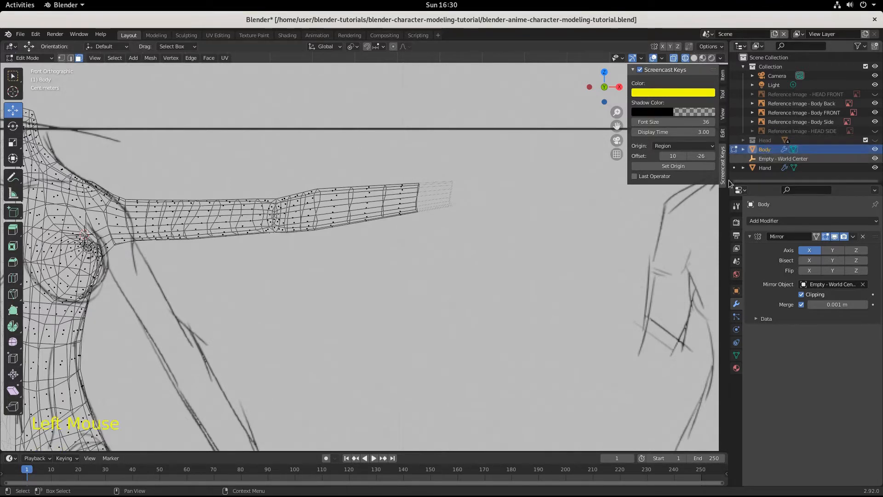
left_click(770, 168)
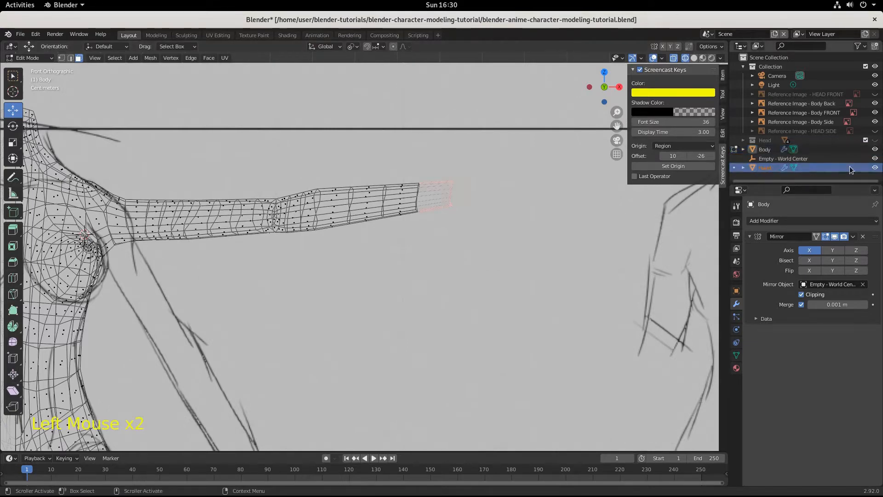
left_click(876, 150)
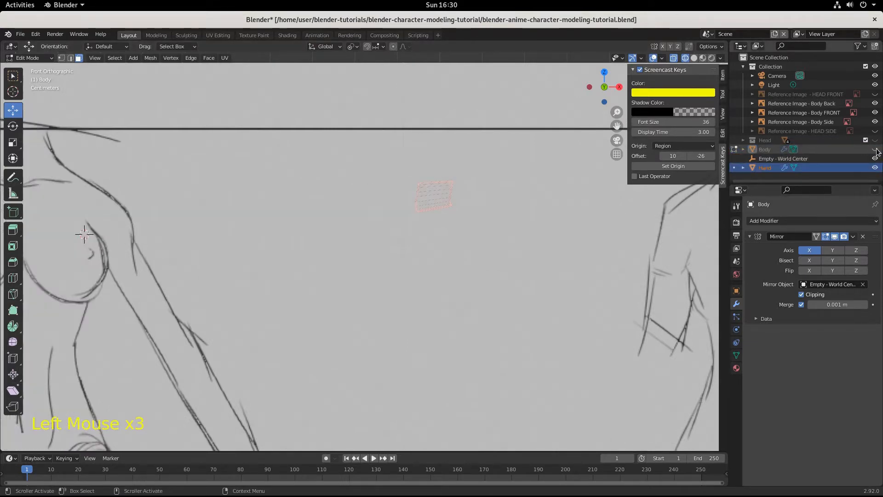
left_click(876, 150)
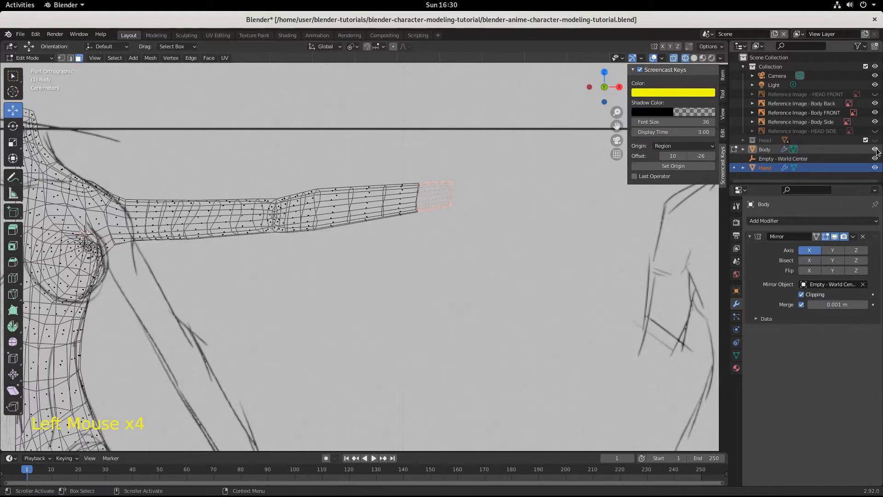
left_click(876, 150)
left_click(876, 150)
left_click(876, 150)
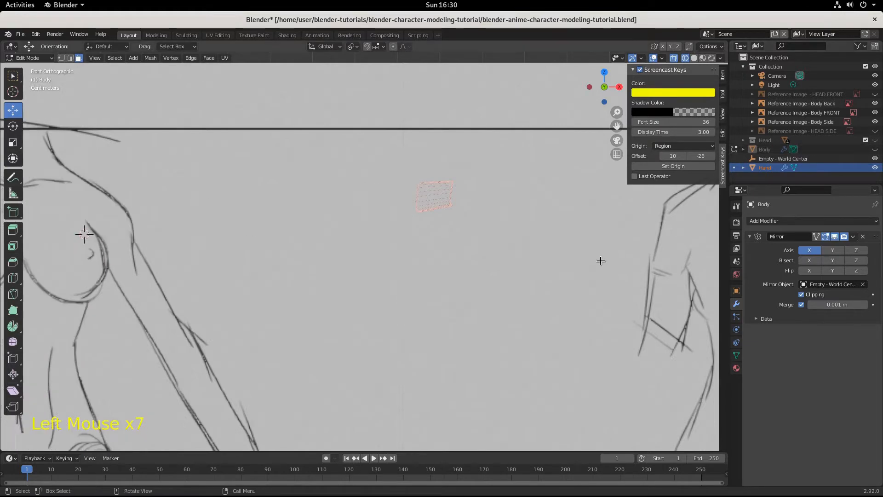
Step: Switch from Edit Mode to Object Mode and select the Hand object
middle_click_drag(585, 269, 461, 257, "shift")
scroll(463, 235, "up", 4)
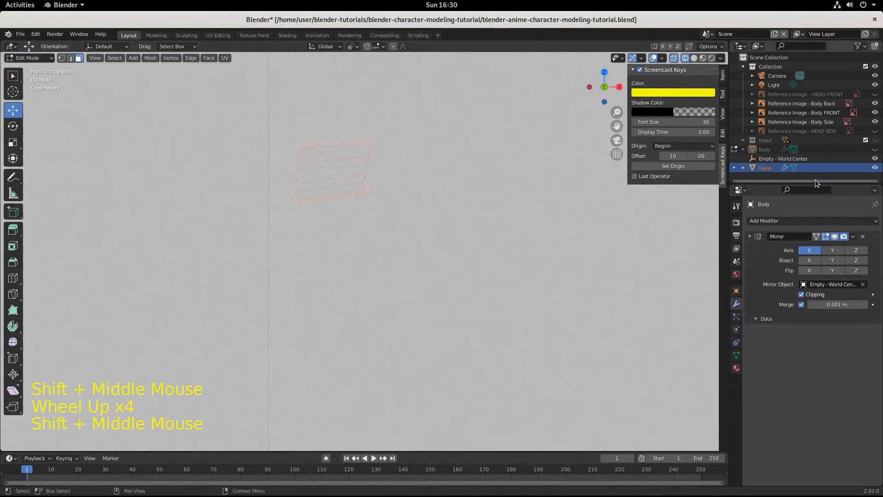
left_click(825, 168)
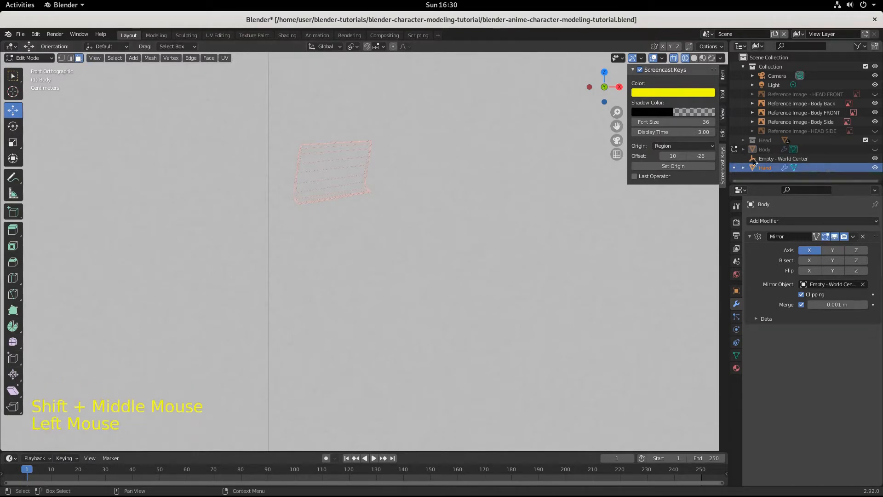
left_click(29, 57)
left_click(32, 68)
left_click(407, 252)
middle_click_drag(407, 252, 400, 258)
left_click(28, 57)
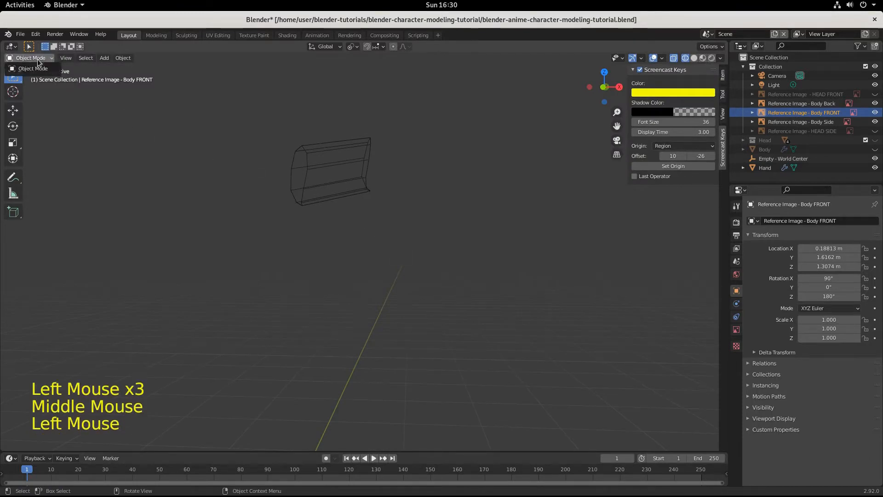
left_click(311, 160)
middle_click_drag(367, 202, 401, 245)
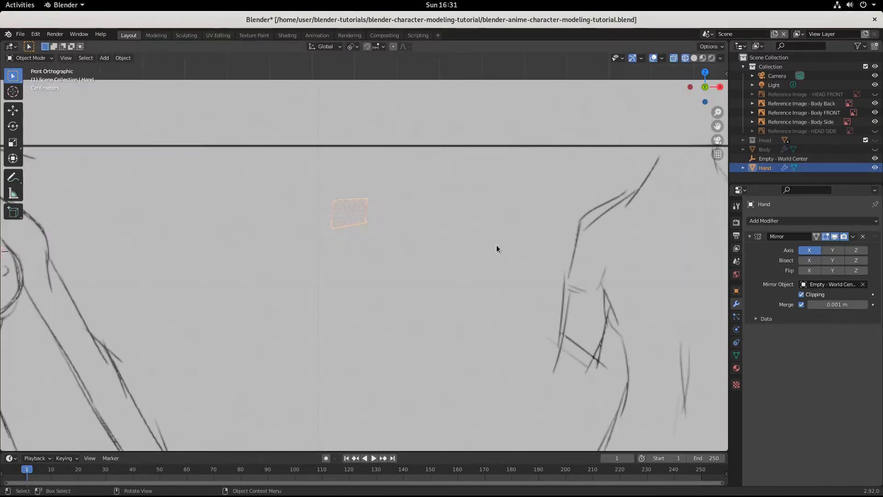
Step: Add hand_reference.png to the scene as a background image
scroll(496, 244, "down", 2)
scroll(496, 244, "up", 1)
mouse_move(496, 245)
middle_mouse_down()
mouse_move(454, 250)
mouse_move(503, 244)
mouse_move(496, 250)
middle_mouse_up()
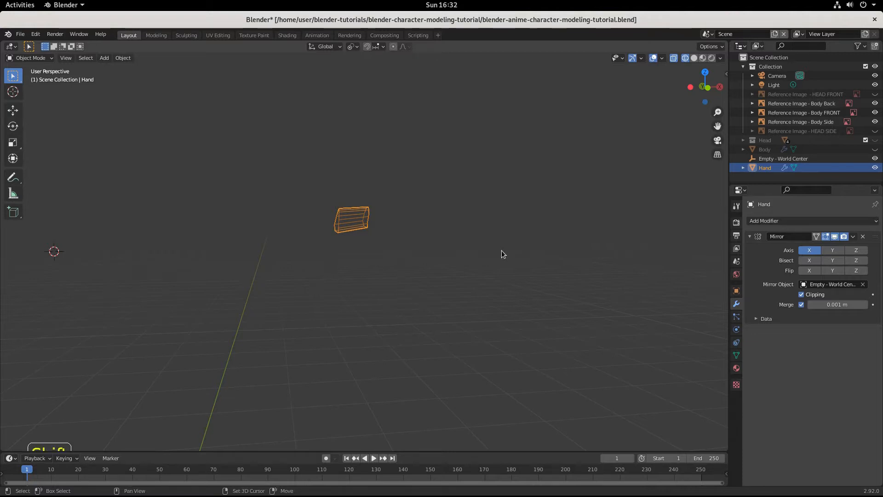
key("shift+a")
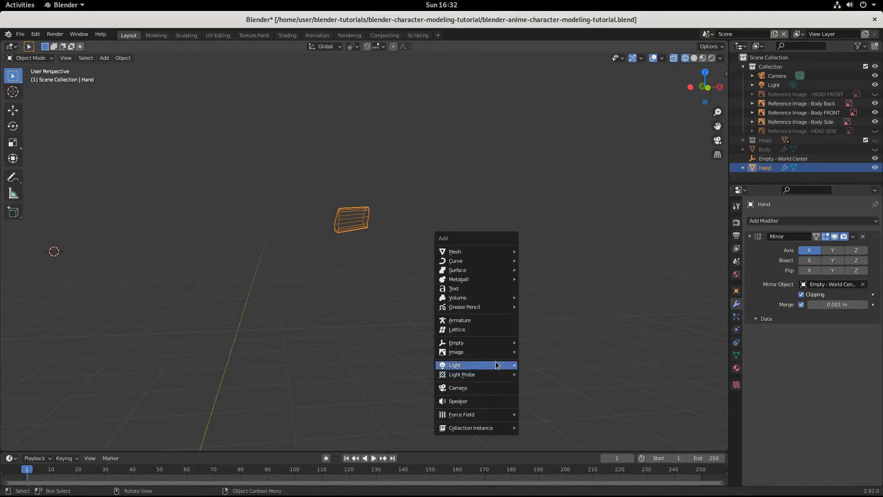
mouse_move(493, 355)
left_click(547, 362)
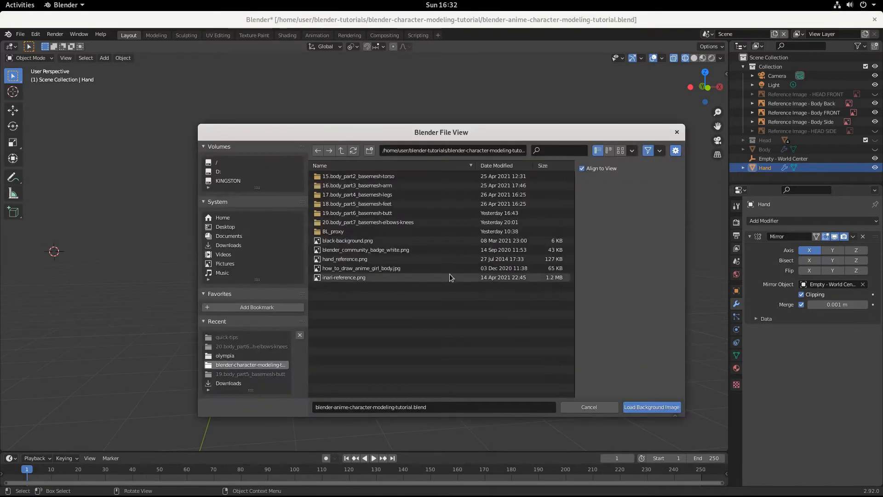
left_click(419, 257)
left_click(636, 408)
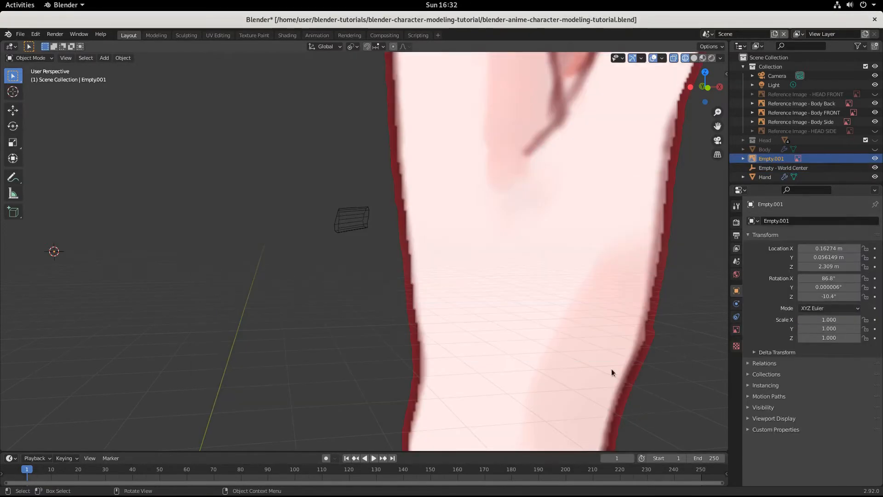
Step: Set the hand reference image's X, Y and Z rotation to 0°
scroll(539, 297, "down", 13)
scroll(371, 273, "up", 2)
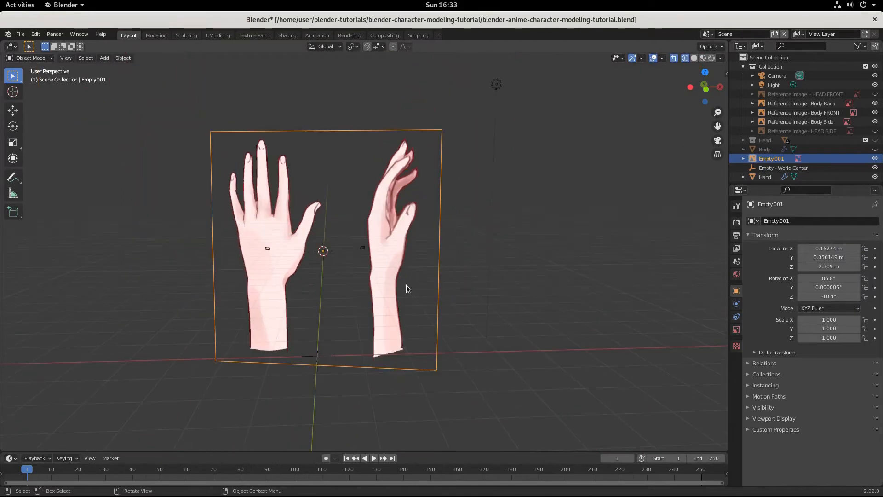
left_click(424, 280)
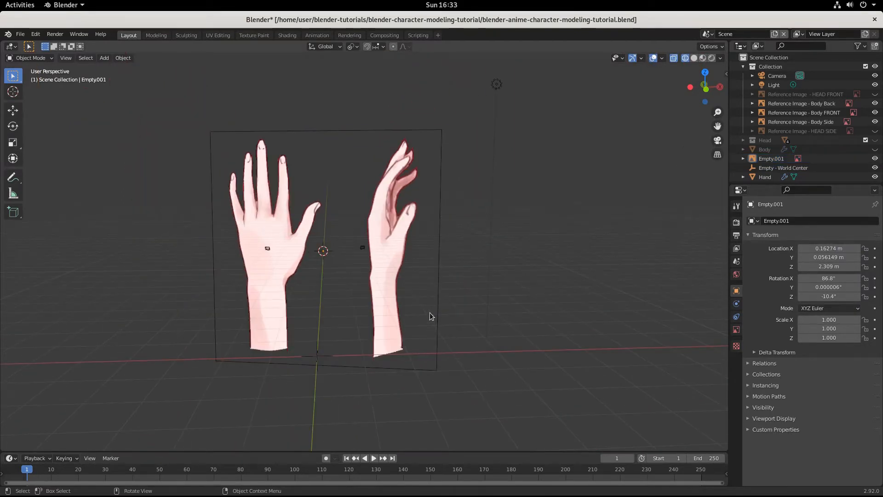
left_click(827, 278)
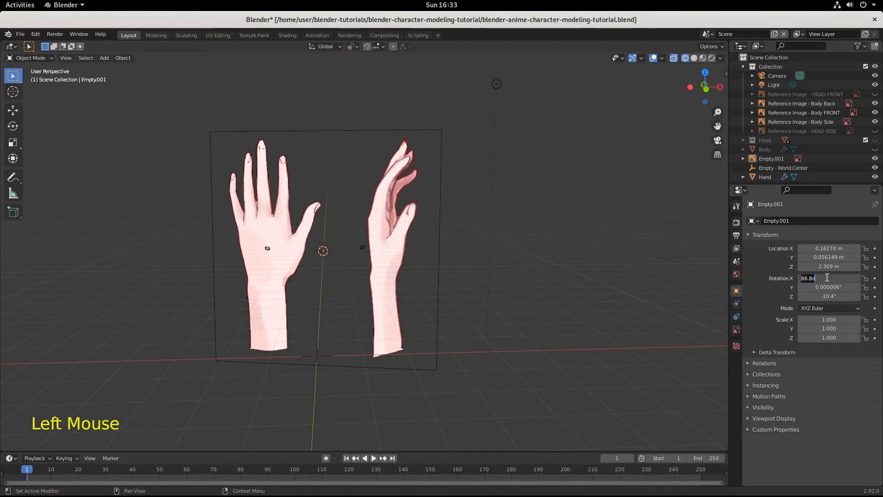
type("0")
key("Tab")
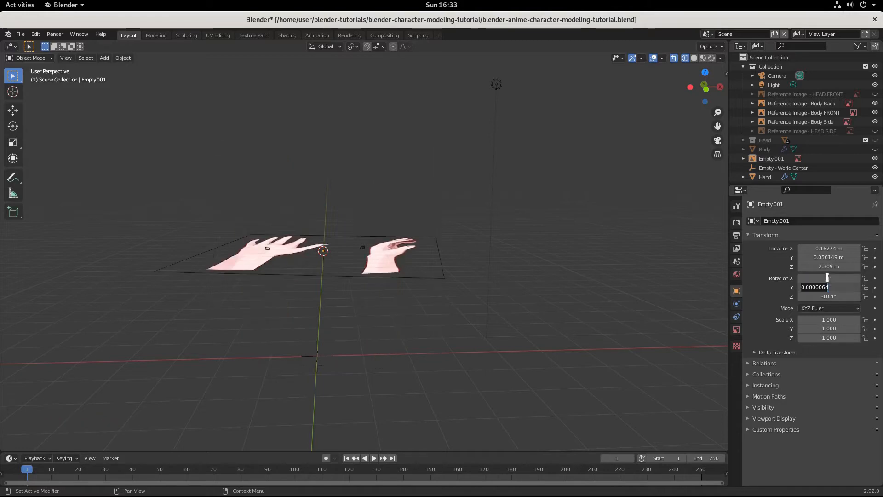
type("0")
key("Tab")
type("0")
key("Tab")
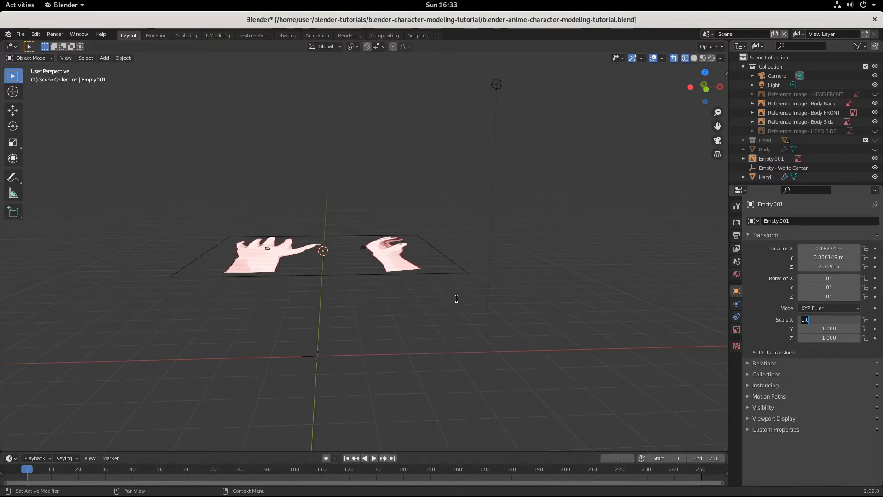
type("7")
key("Return")
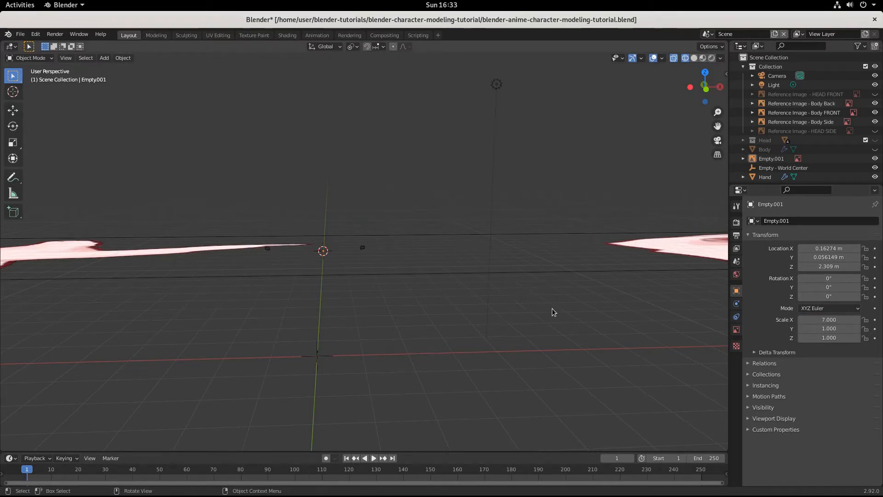
key("ctrl+z")
left_click(30, 59)
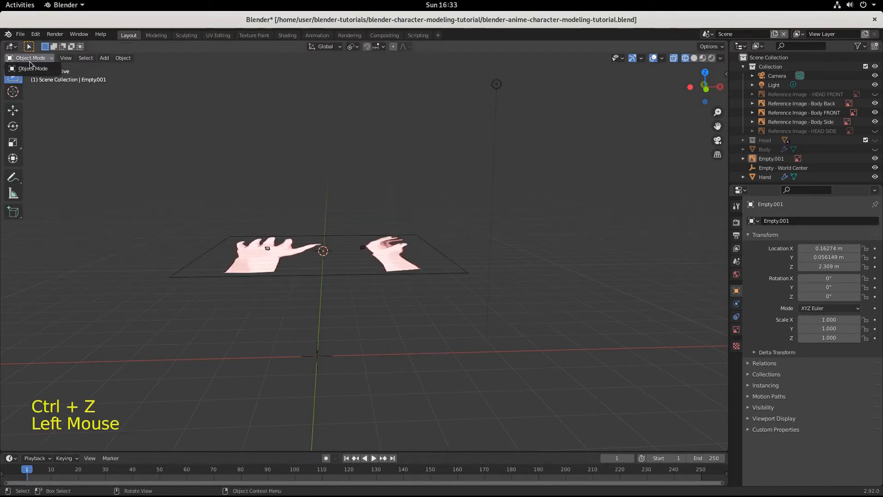
Step: Stay in Object Mode and rotate the hand reference image 90° in the top view so the fingers point along the positive X axis
left_click(80, 127)
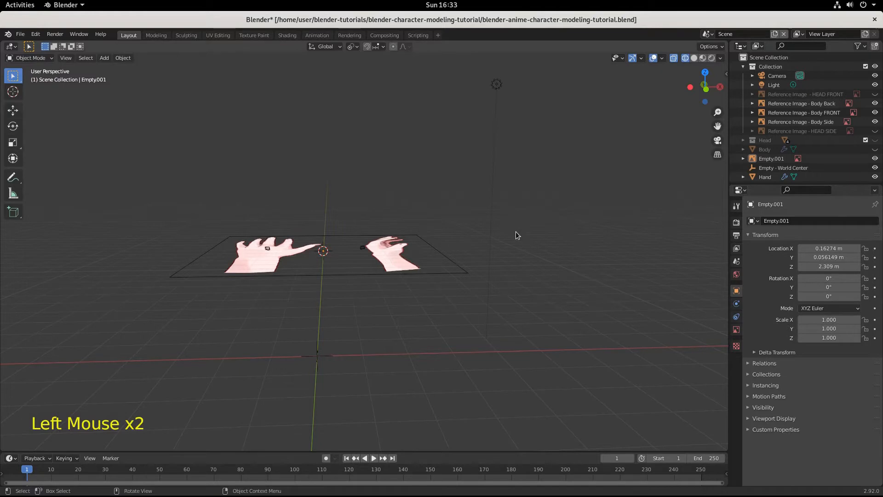
key("KP_7")
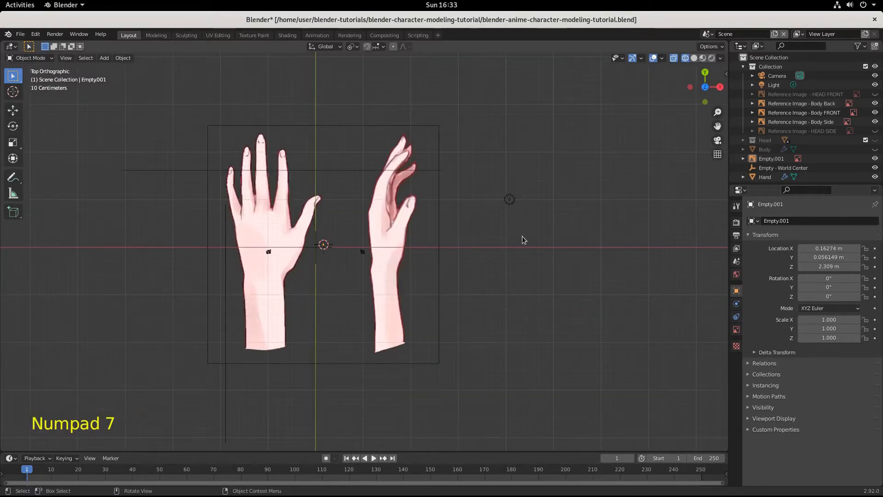
scroll(490, 306, "up", 3)
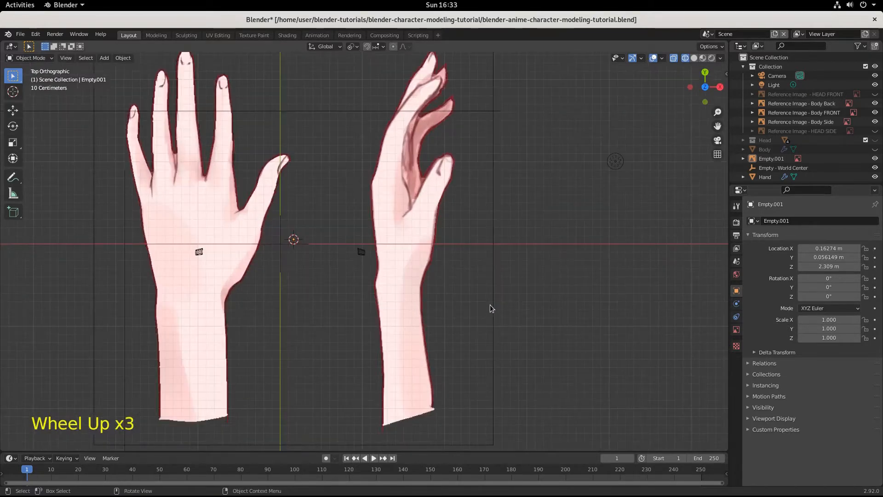
left_click(406, 295)
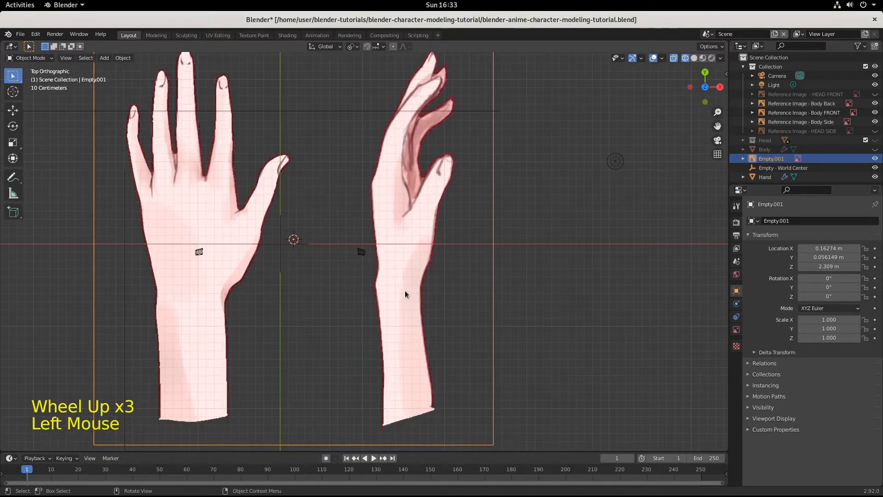
type("r90")
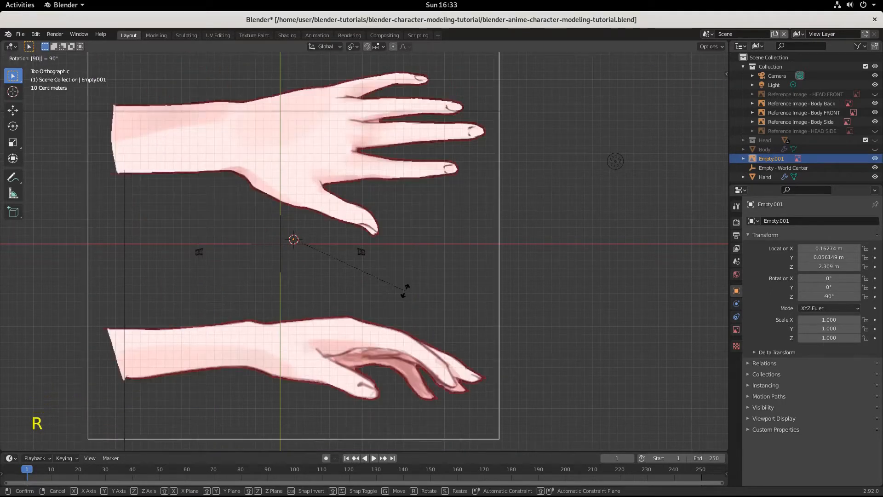
key("Return")
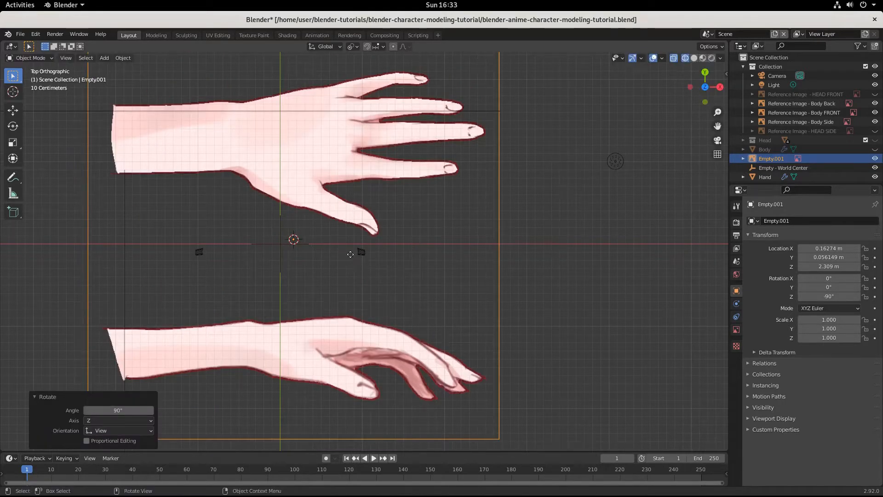
Step: Scale the hand reference image down to about 0.213 and move it over the wrist mesh in the top view
key("g")
left_click(578, 367)
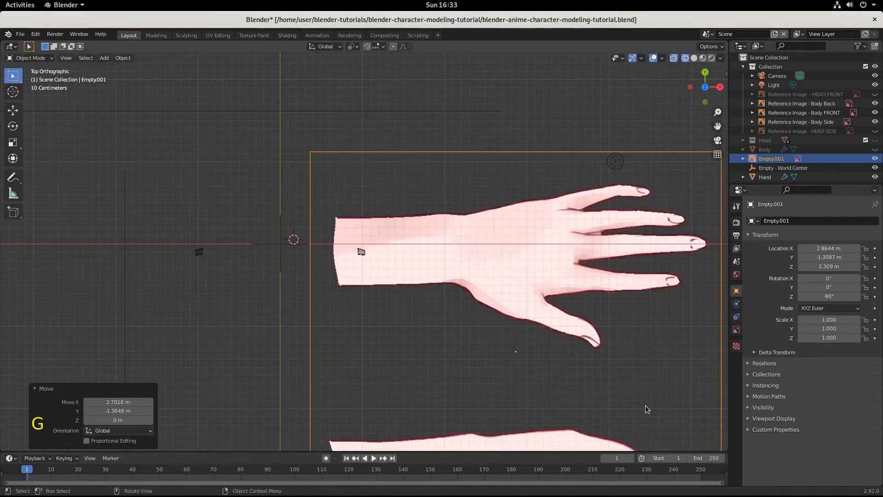
key("s")
left_click(539, 375)
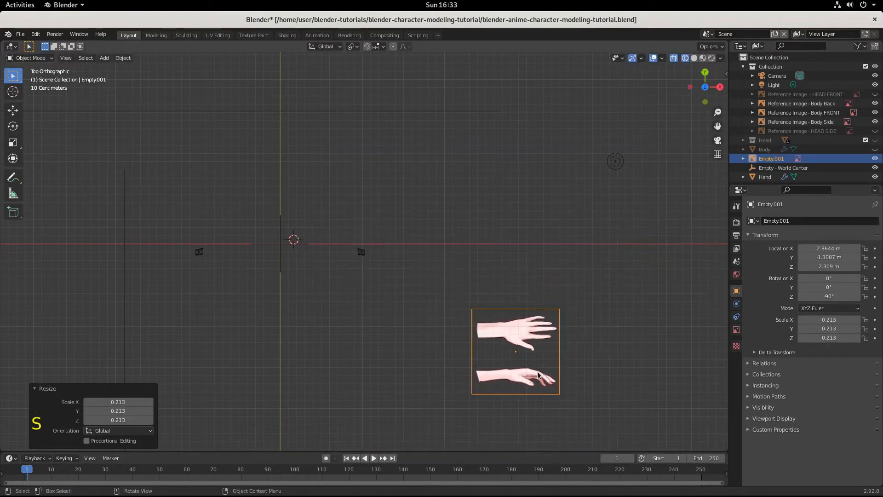
key("g")
left_click(399, 297)
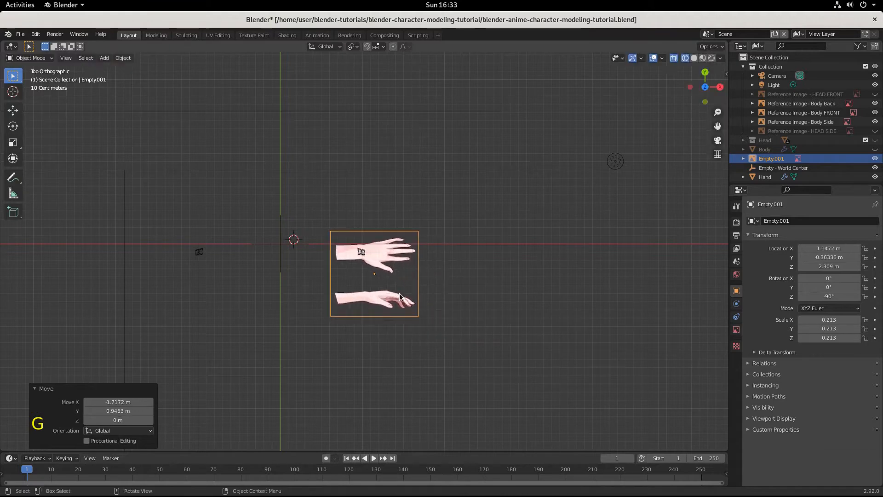
Step: Shrink the hand reference image to a scale of about 0.099 and reposition its upper hand over the wrist mesh
scroll(407, 301, "up", 7)
scroll(407, 301, "up", 3)
key("s")
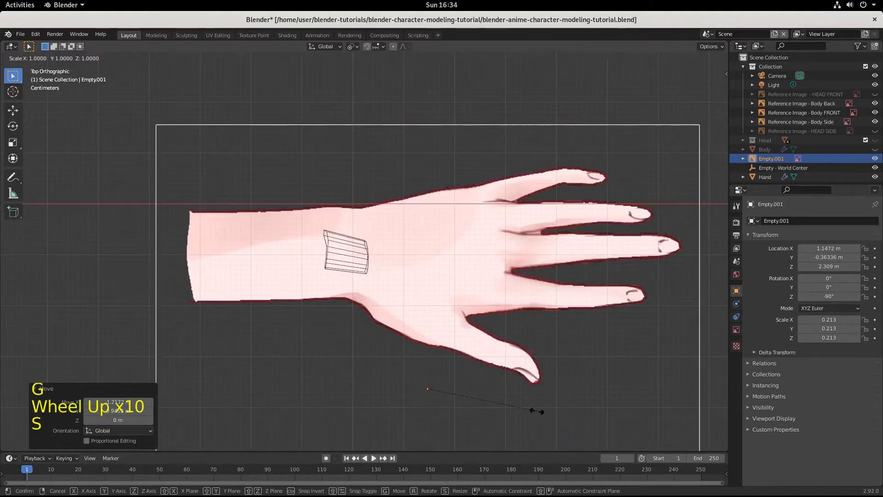
left_click(477, 376)
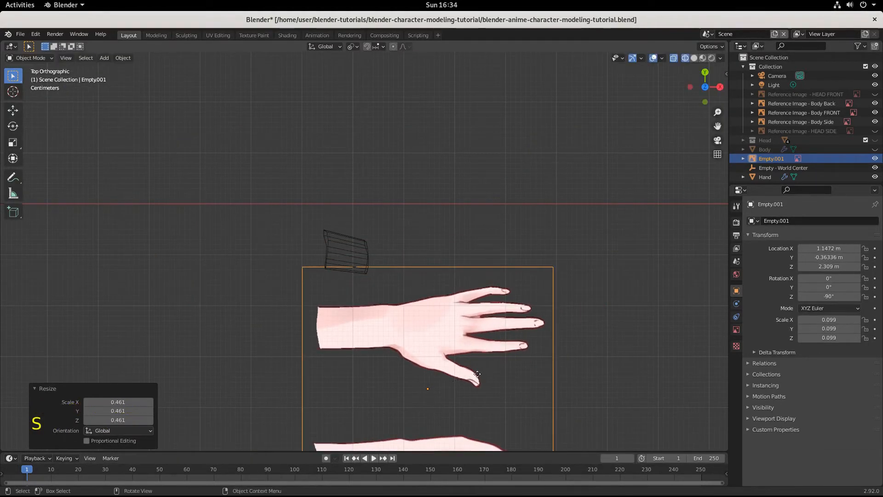
key("g")
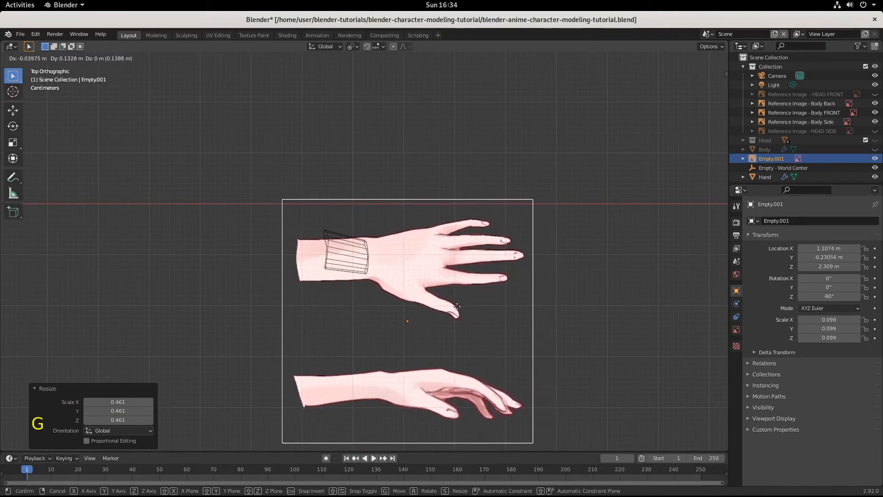
left_click(456, 311)
Step: Refine the hand reference image's scale to about 0.065 and align the upper hand's wrist with the end of the wrist mesh
key("s")
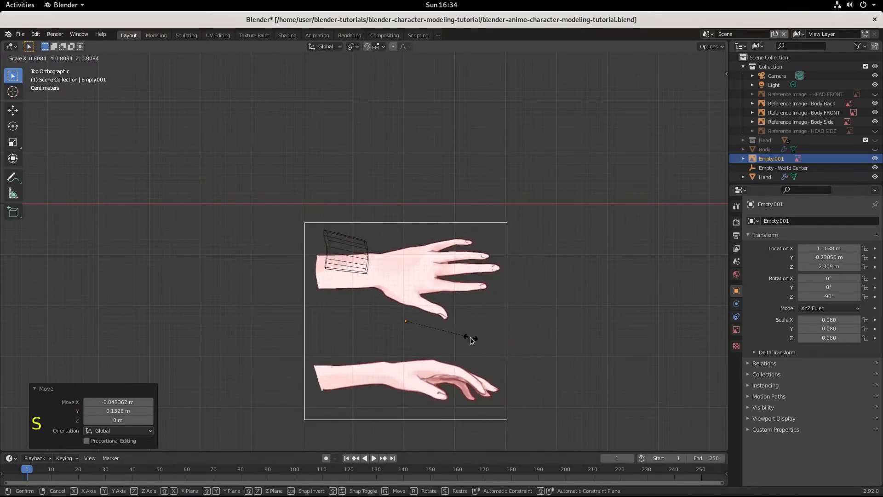
left_click(470, 337)
key("g")
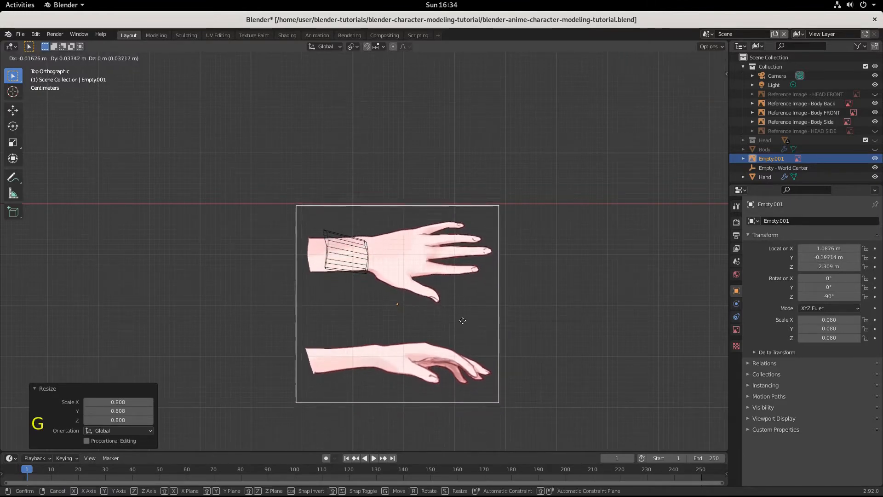
left_click(462, 321)
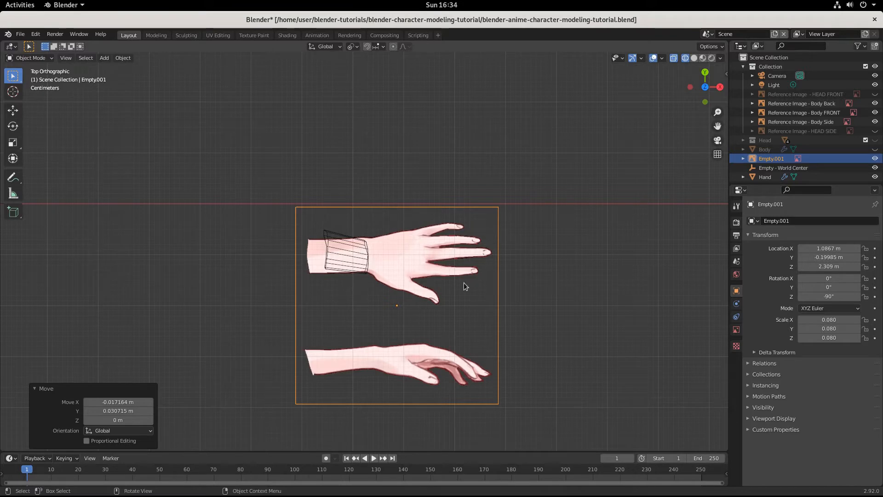
key("s")
left_click(467, 319)
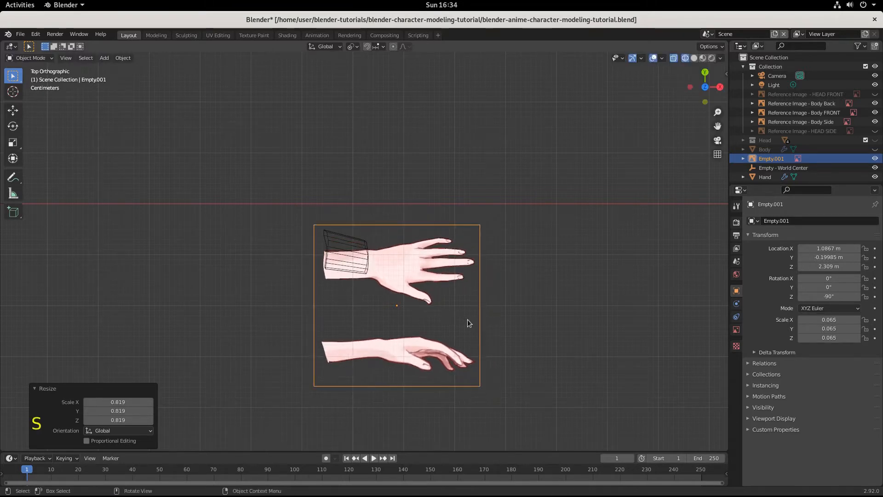
key("g")
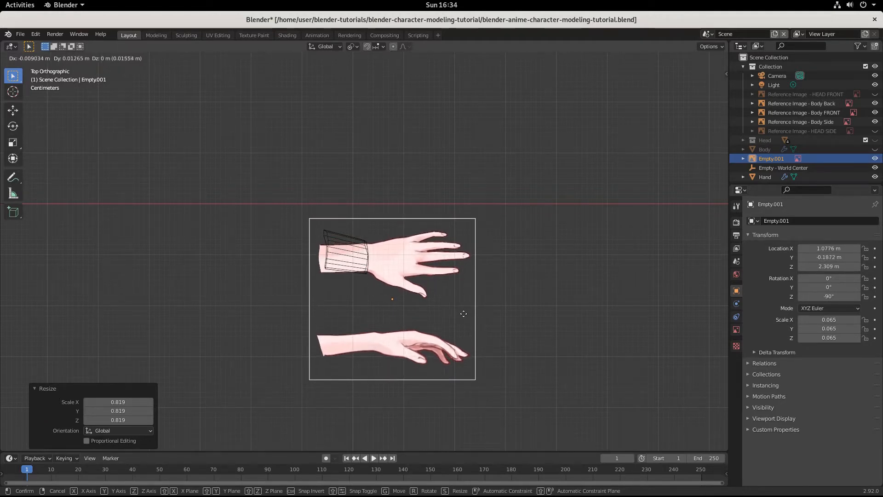
left_click(464, 312)
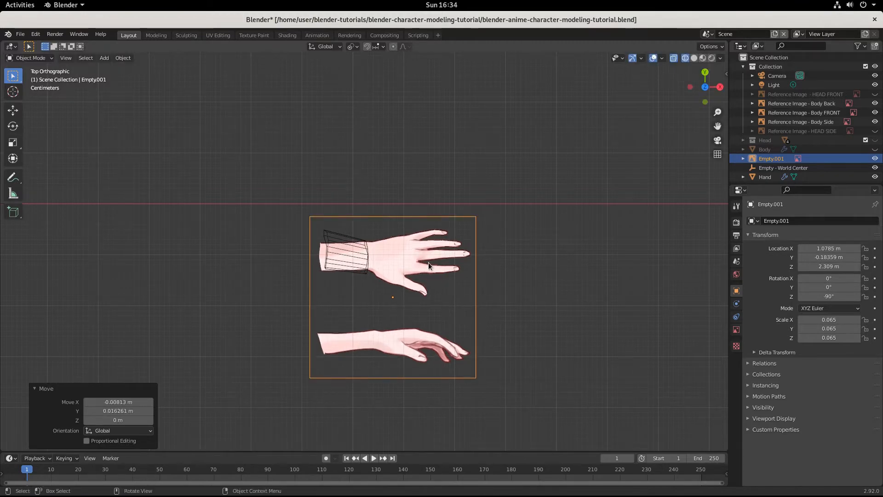
Step: Rename the hand reference image object as "Reference Image - Hand 1"
left_click(775, 159)
double_click(774, 159)
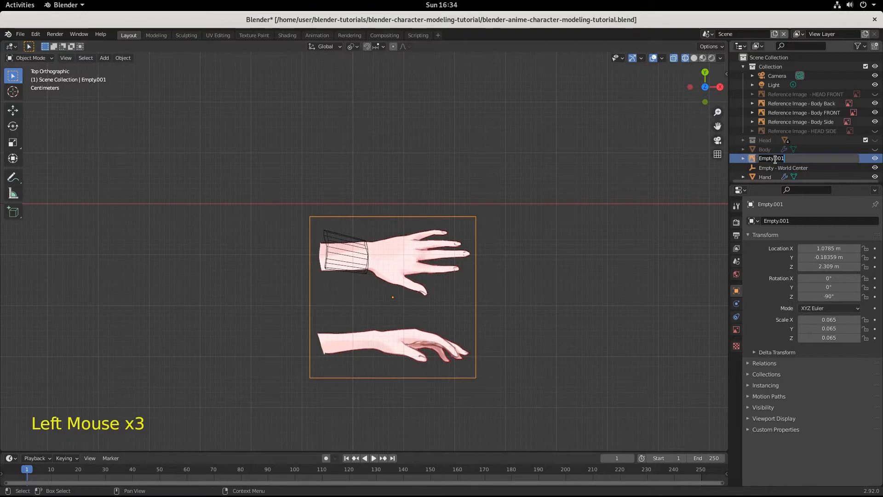
type("Ha")
key("BackSpace")
key("BackSpace")
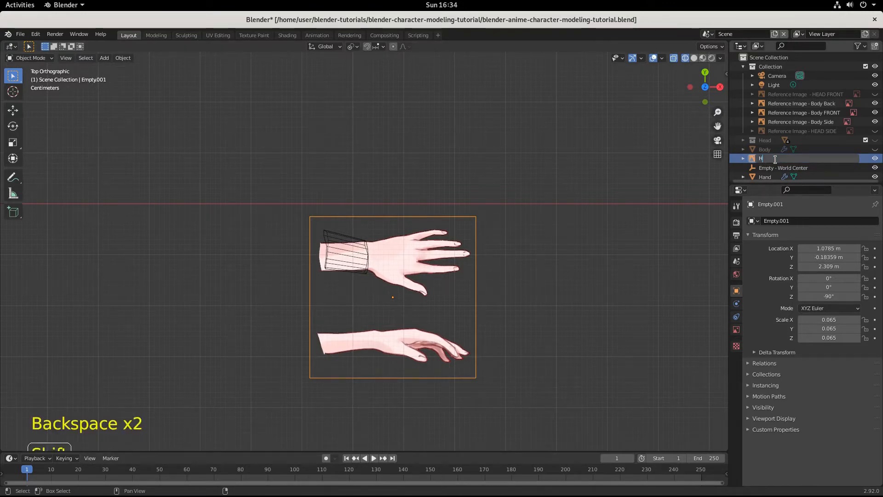
type("an")
key("BackSpace")
key("BackSpace")
key("BackSpace")
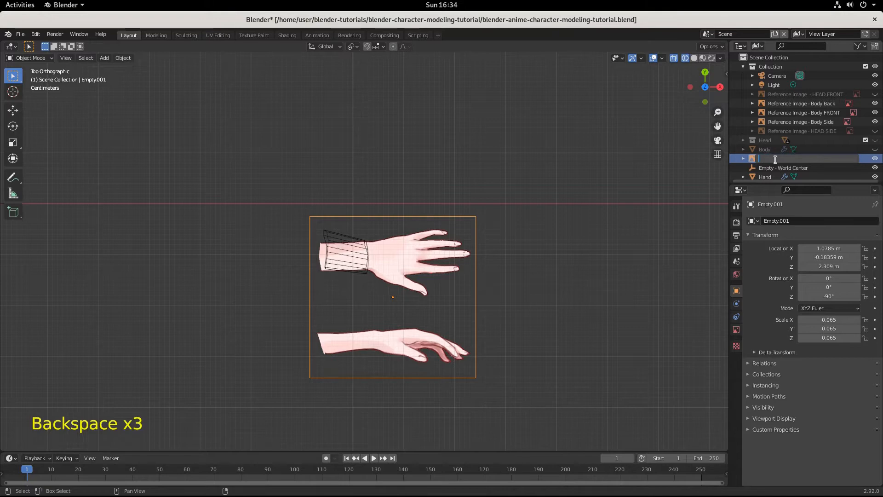
type("Reference Image =")
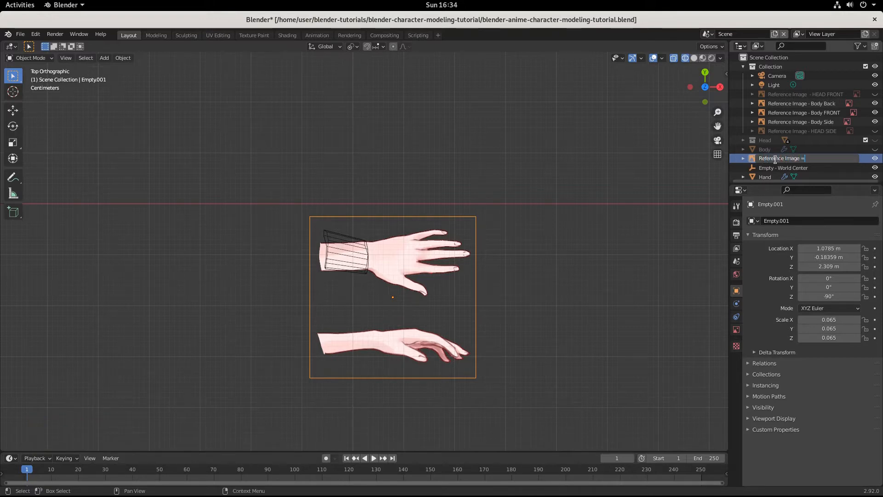
key("BackSpace")
type("-")
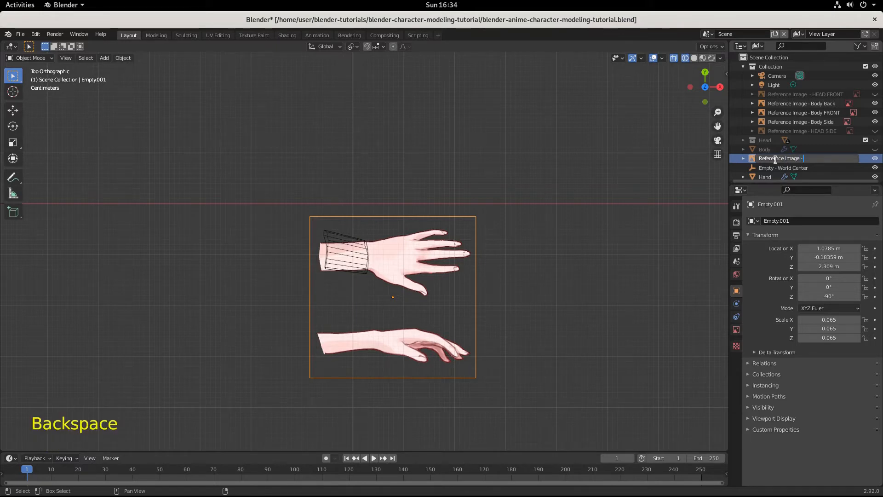
type(" Hand 1")
key("Return")
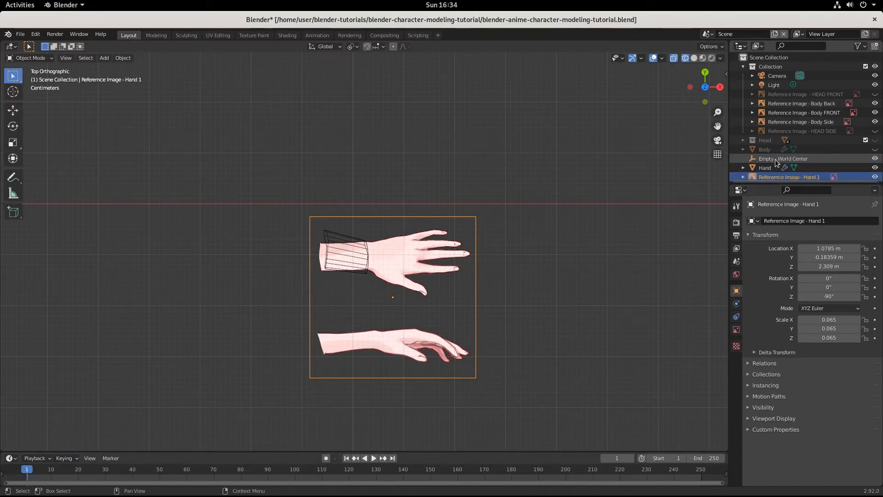
Step: Move the Hand 1 reference image into the collection that holds the other reference images
scroll(792, 158, "down", 1)
scroll(792, 158, "down", 1)
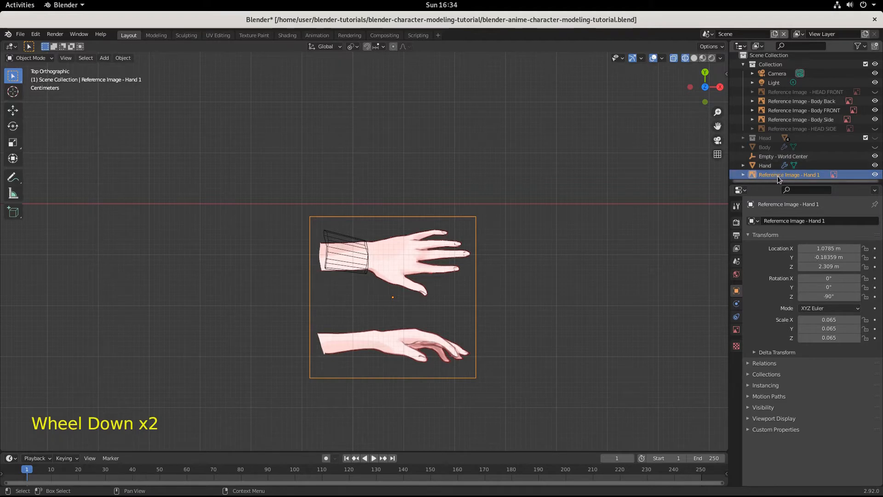
left_click_drag(788, 174, 768, 63)
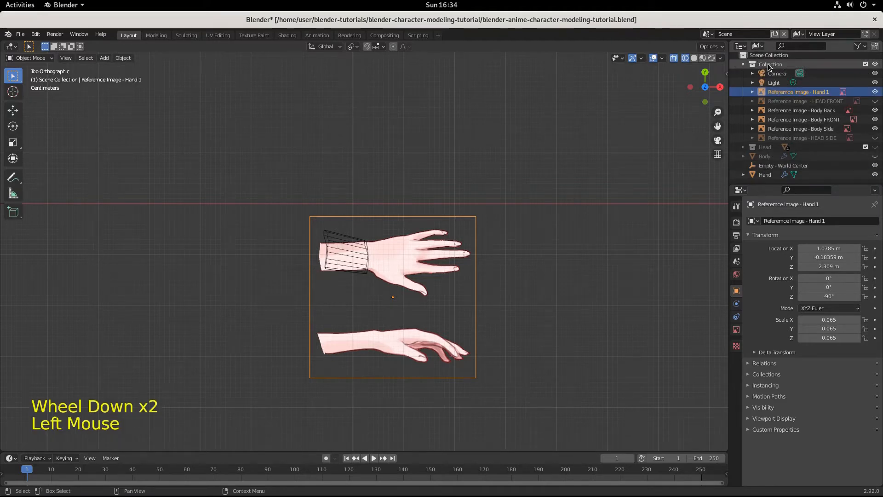
Step: Rename the collection containing the reference images as "Reference Image Collection"
left_click(768, 63)
double_click(768, 64)
type("Refere")
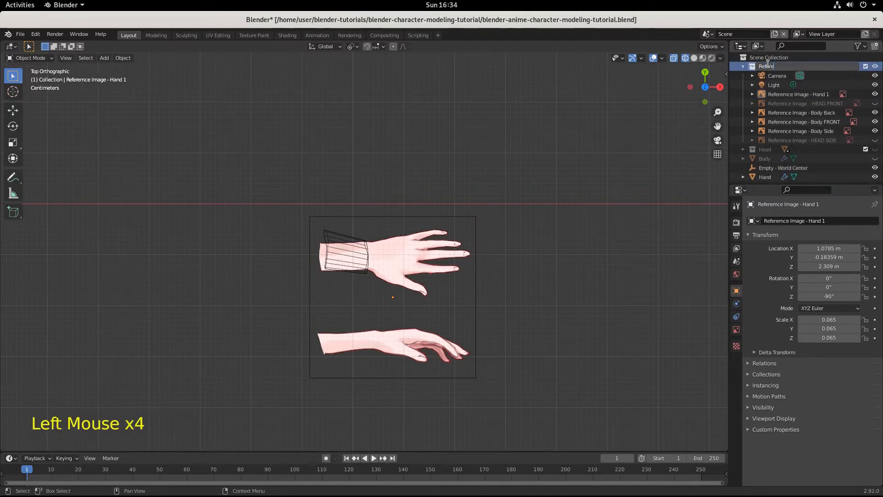
type("nce IMag")
key("BackSpace")
key("BackSpace")
key("BackSpace")
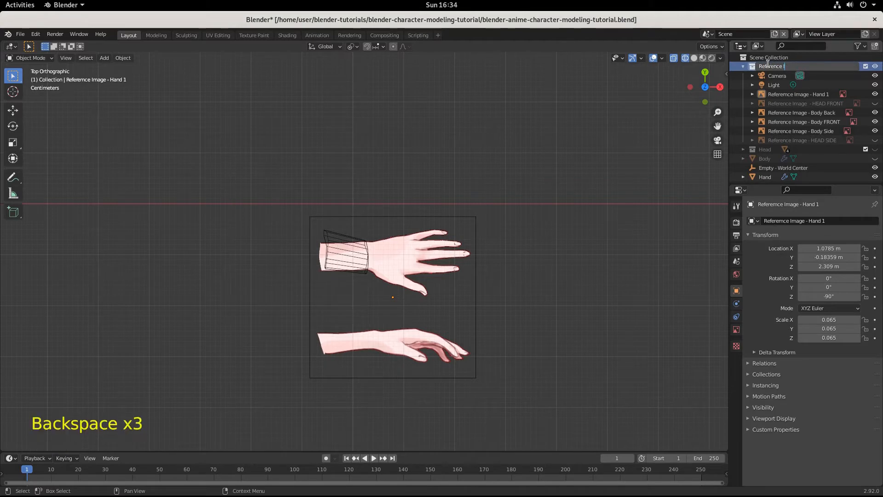
type("mage Collection")
key("Return")
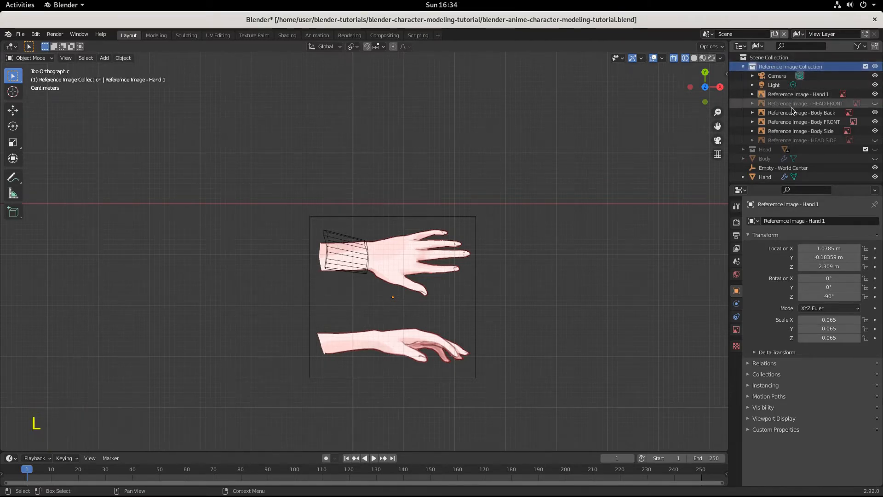
Step: Duplicate the Hand 1 reference image in place and rotate the copy 90° about the X axis
left_click(803, 95)
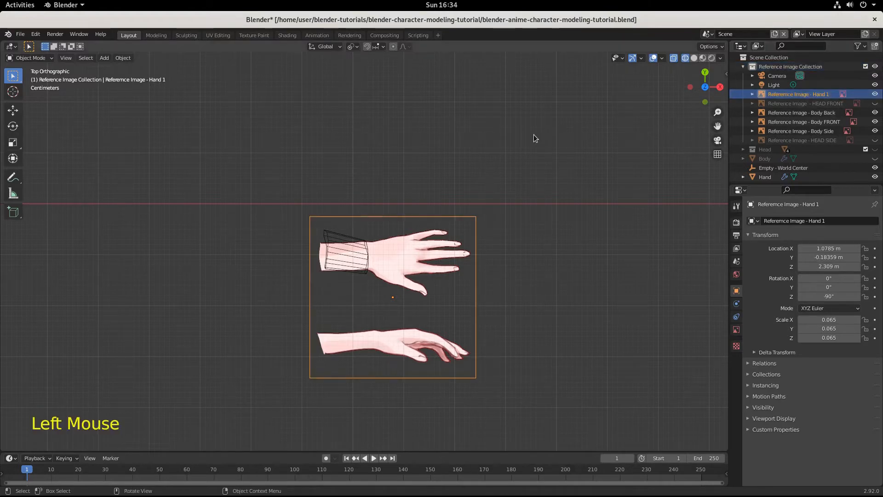
key("shift+d")
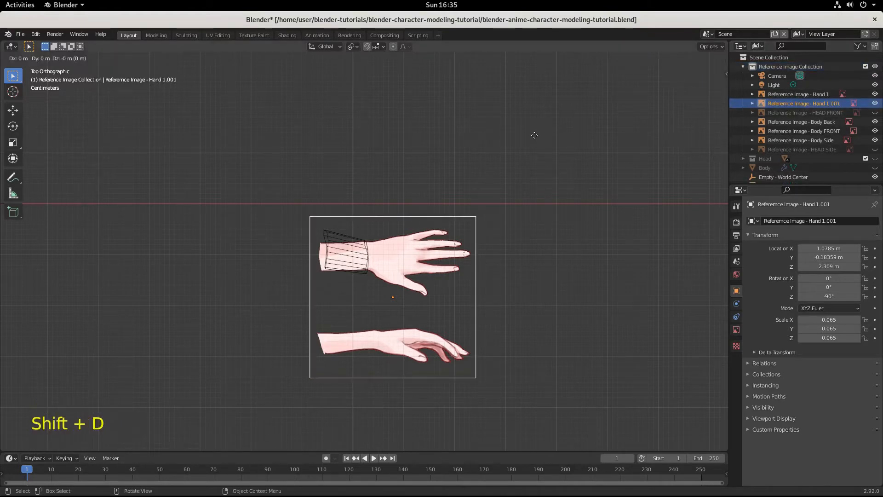
right_click(534, 135)
type("r90")
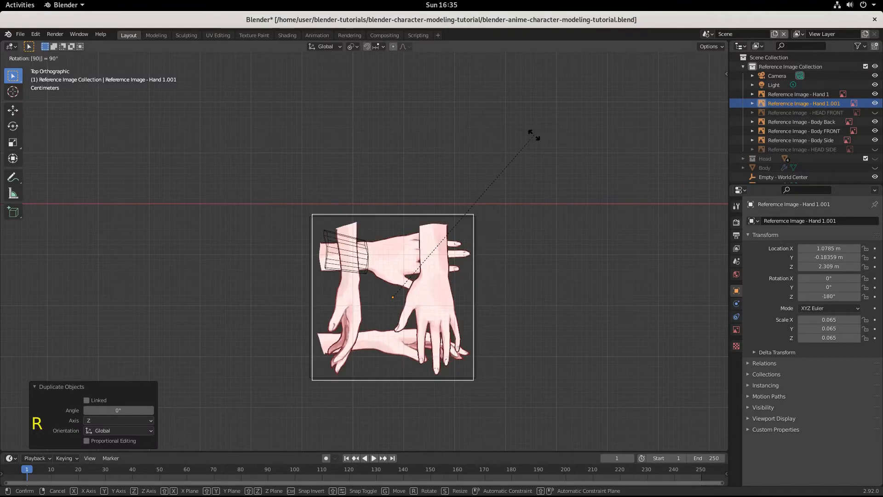
type("x")
key("Return")
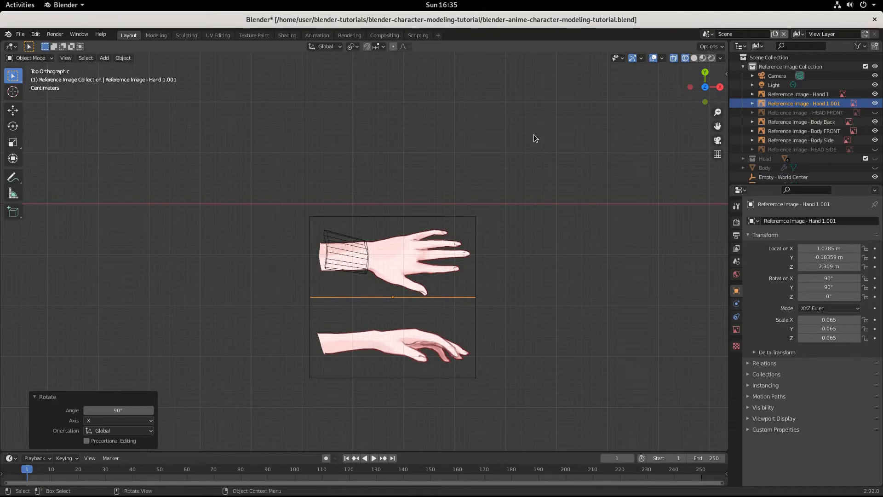
Step: In the front view, move the rotated hand image copy up about 0.18 m so its side-view hand lines up with the wrist mesh
key("KP_1")
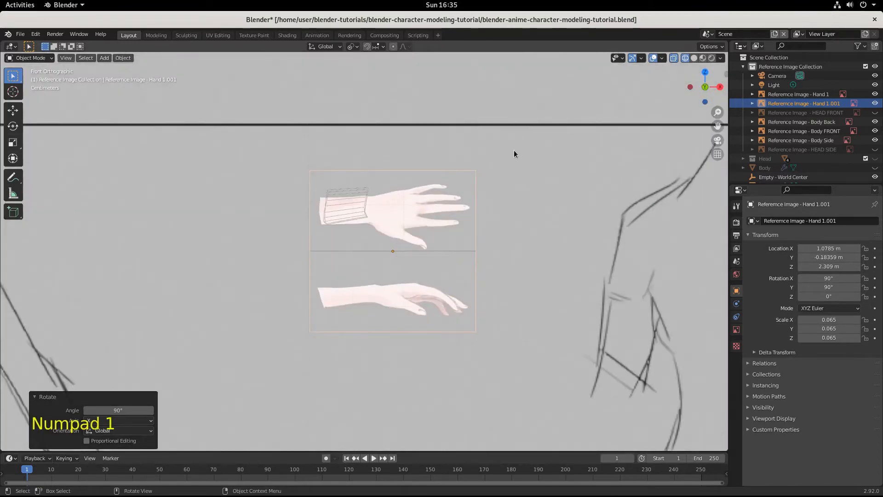
left_click(406, 288)
key("g")
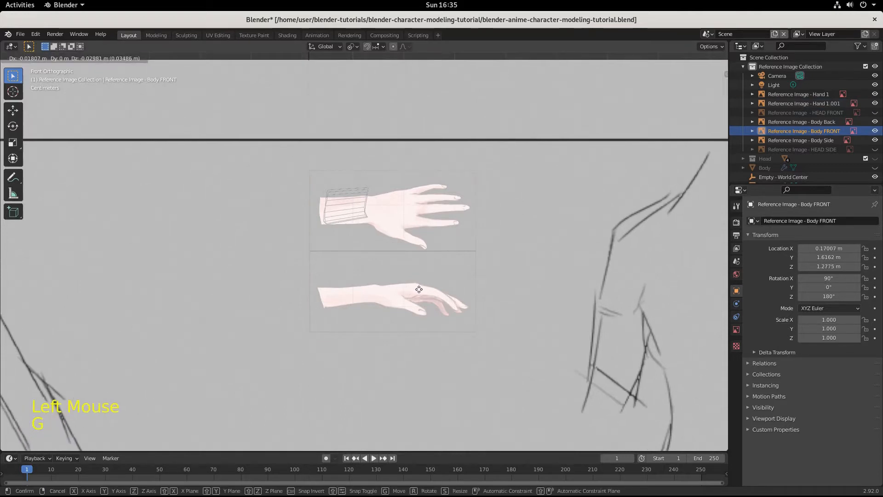
left_click(419, 288)
left_click(417, 294)
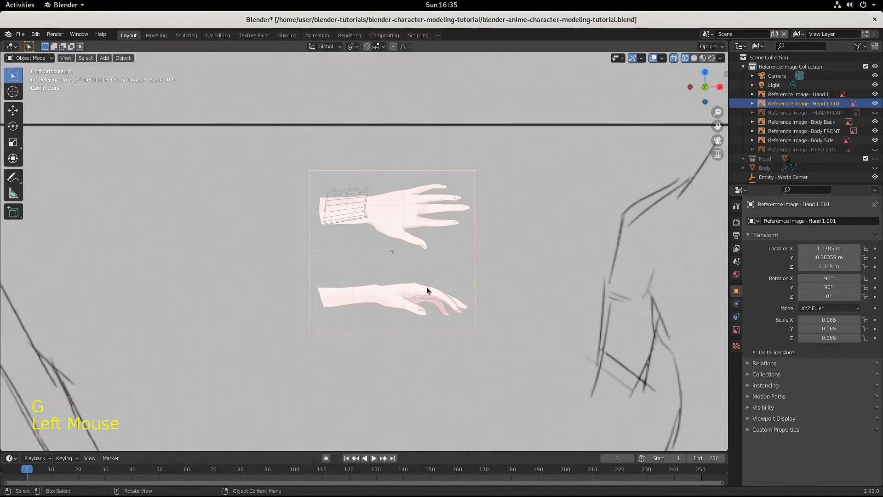
key("g")
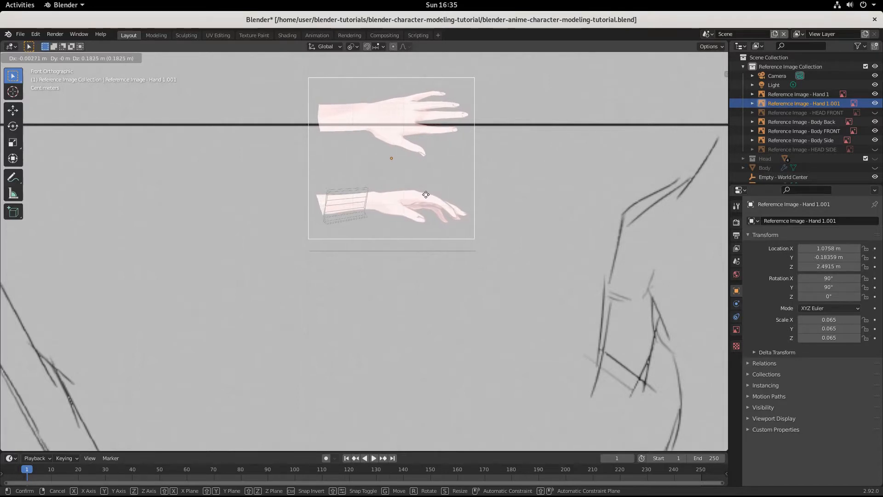
left_click(426, 195)
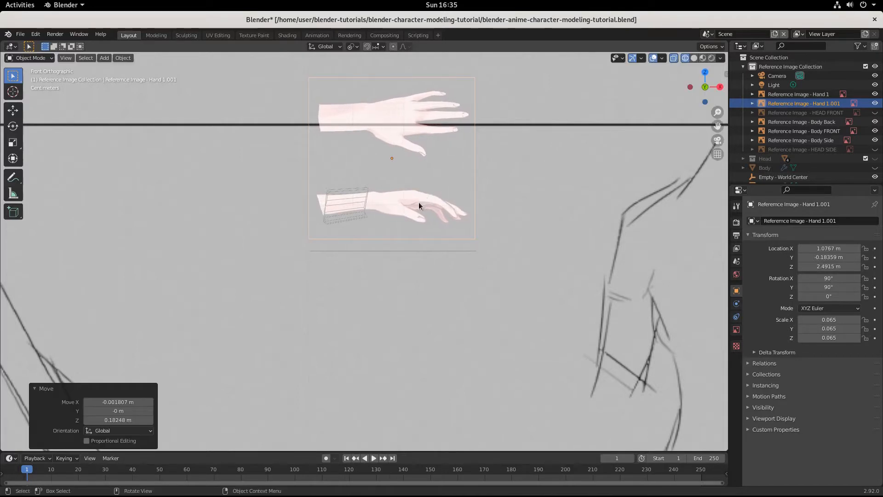
Step: Move the upright hand image copy about 0.37 m along Y so it stands behind the wrist mesh
scroll(419, 202, "up", 2)
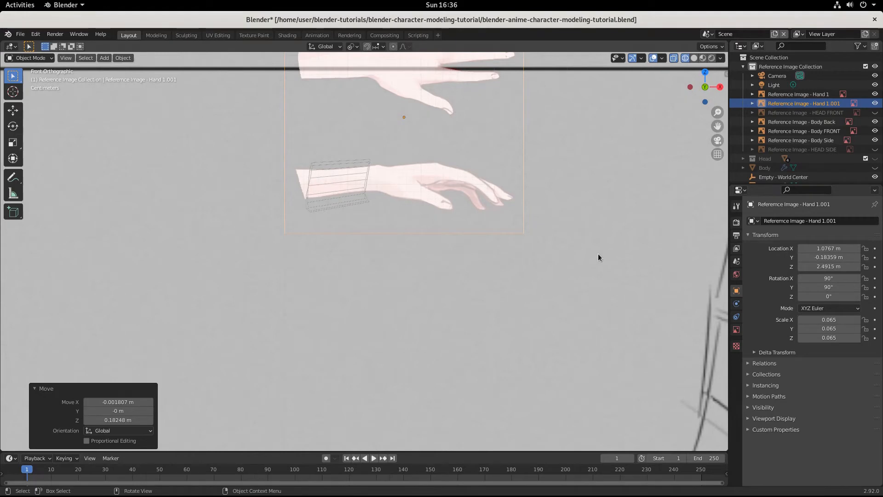
middle_click_drag(598, 256, 397, 91)
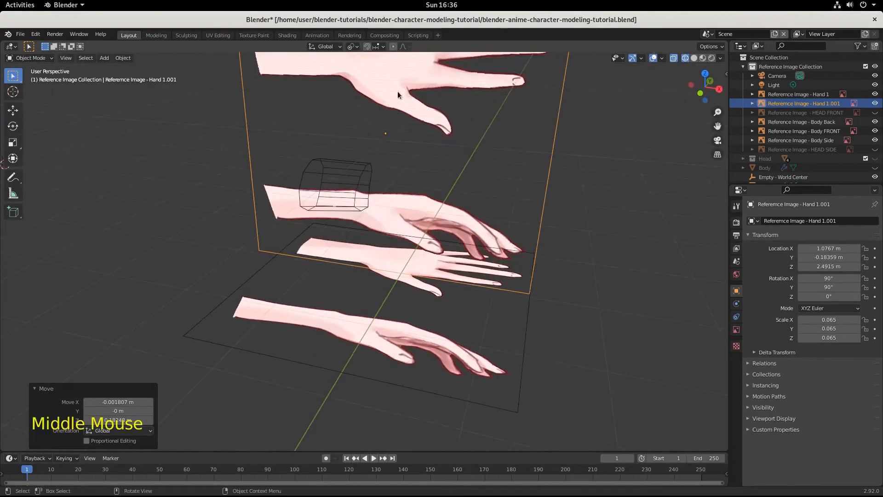
left_click(430, 216)
scroll(544, 335, "down", 3)
middle_click_drag(544, 335, 481, 331)
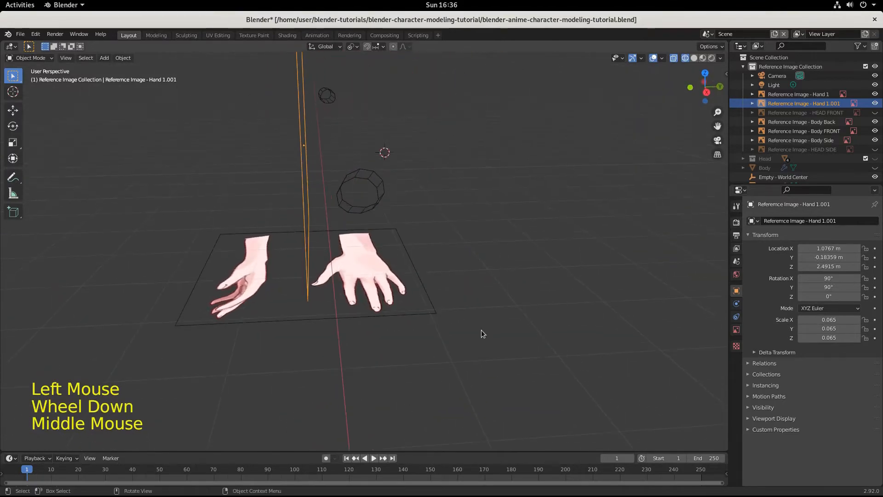
key("g")
key("y")
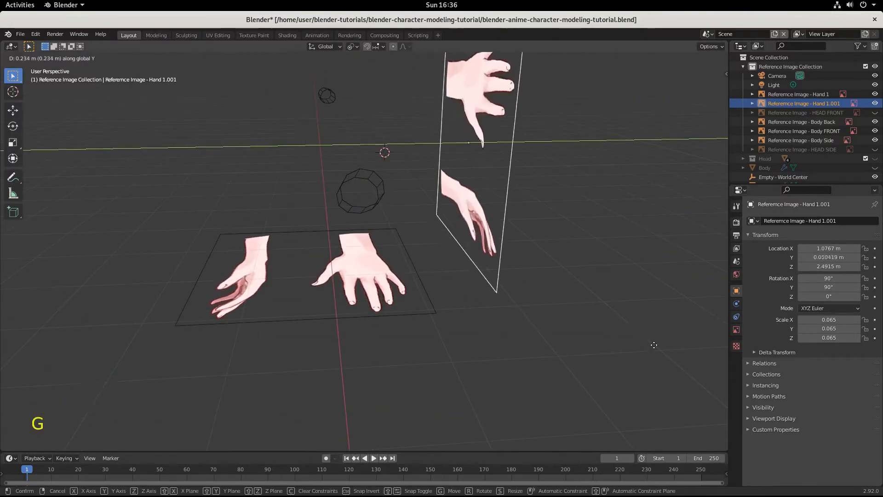
left_click(18, 337)
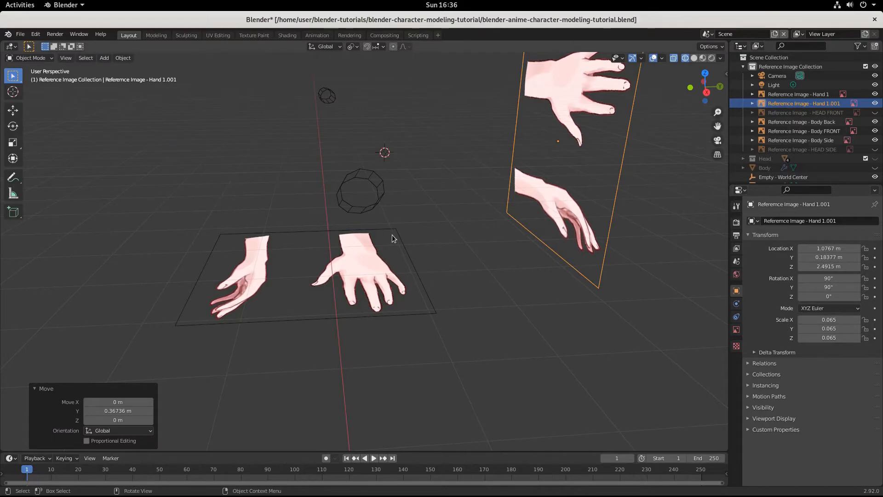
Step: Lower the flat Hand 1 reference image about 0.13 m along Z, well below the wrist mesh
key("KP_1")
key("KP_3")
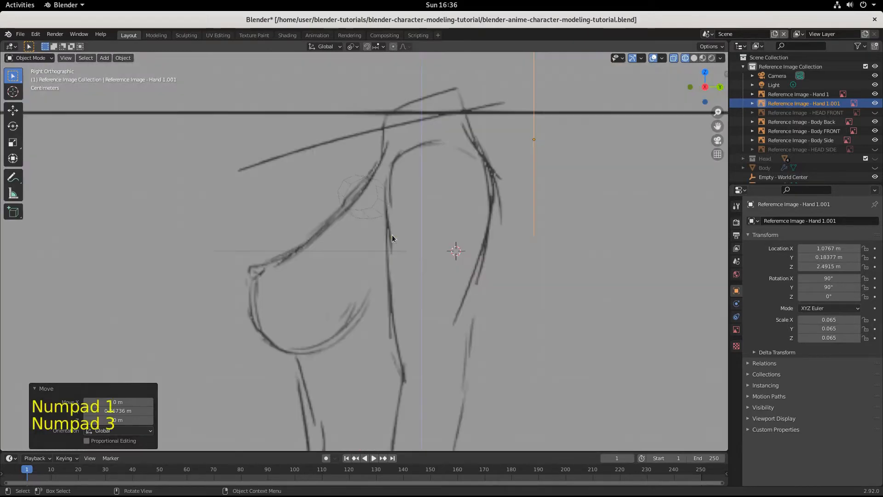
key("KP_7")
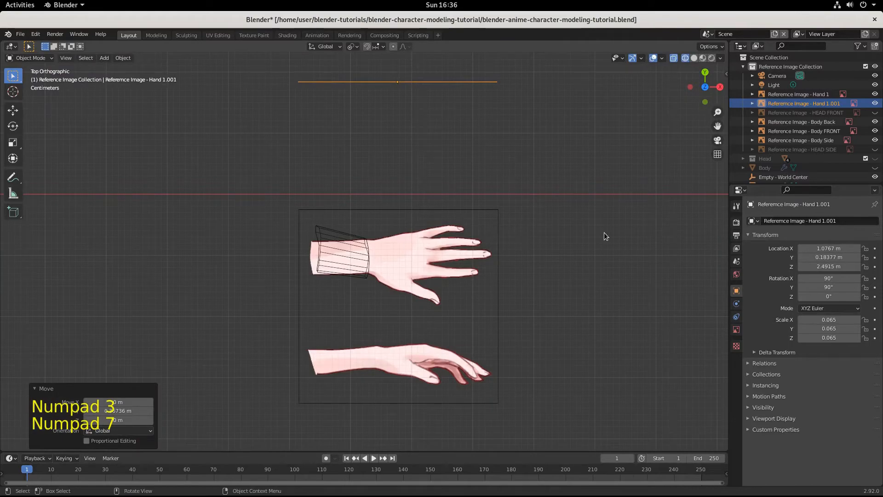
scroll(435, 294, "up", 4)
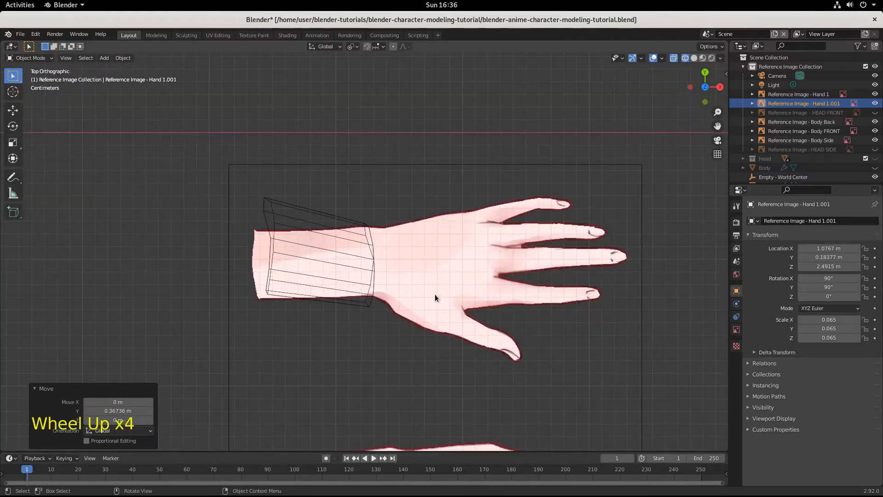
left_click(441, 283)
middle_click_drag(441, 282, 504, 311)
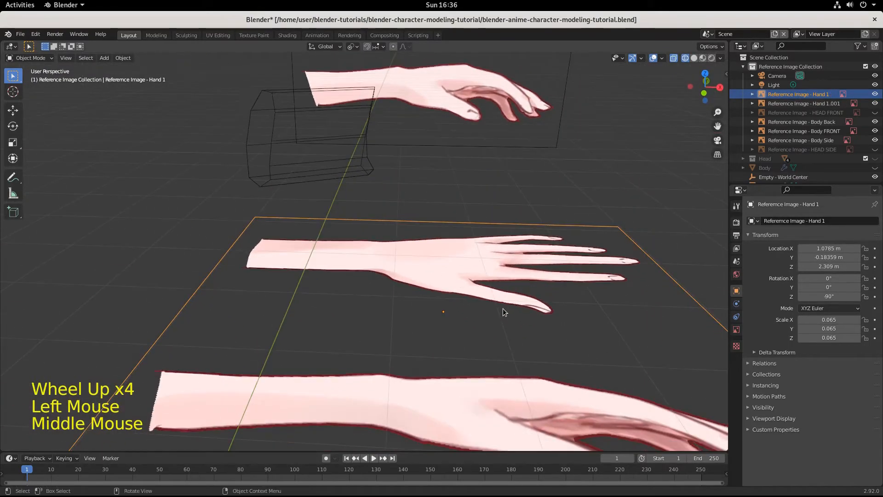
key("g")
key("z")
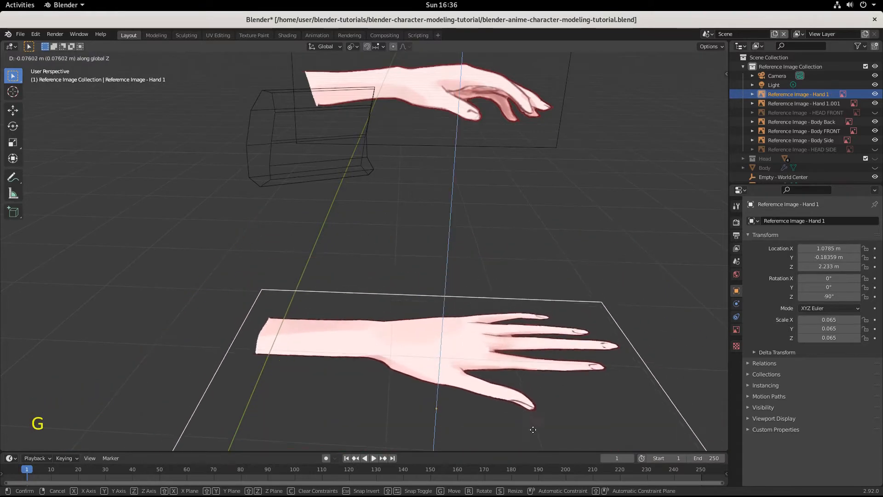
left_click(569, 98)
Step: Enter Edit Mode on the Hand mesh and select the edge loop around its open end facing the hand
scroll(568, 138, "down", 2)
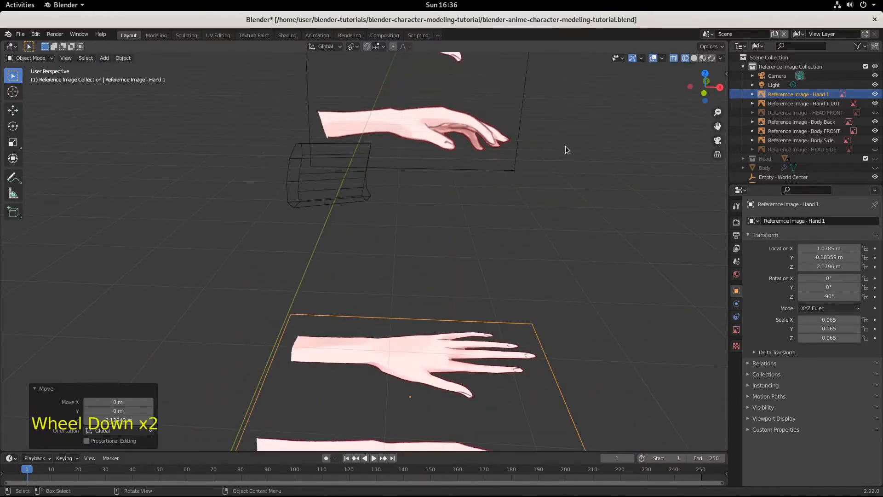
scroll(419, 244, "up", 1)
middle_click_drag(420, 244, 368, 184)
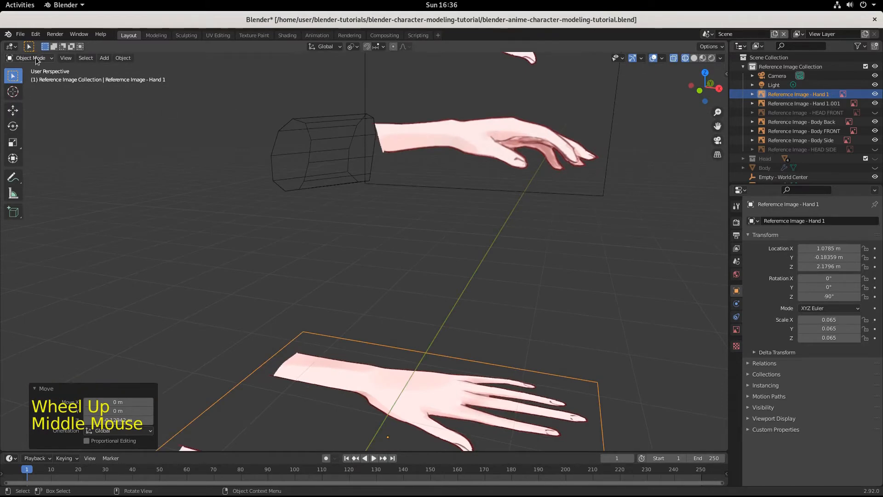
left_click(295, 125)
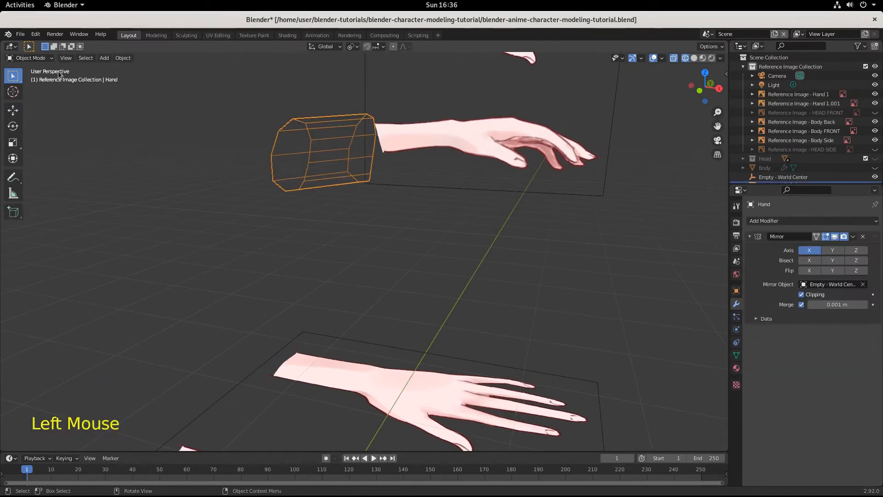
left_click(24, 58)
left_click(29, 77)
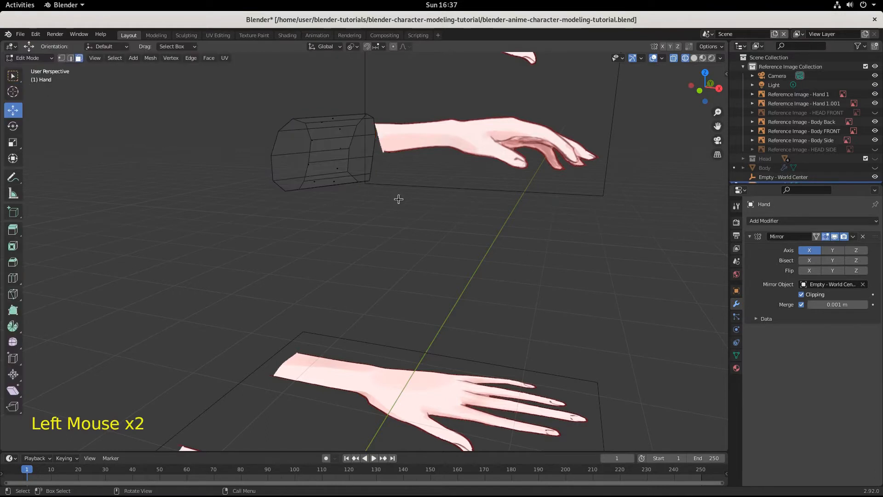
left_click(359, 180, "alt")
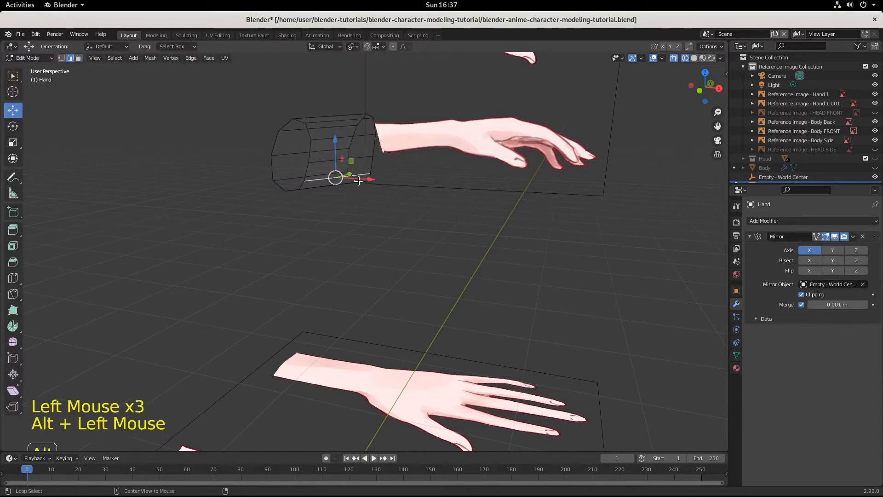
left_click(372, 147, "alt")
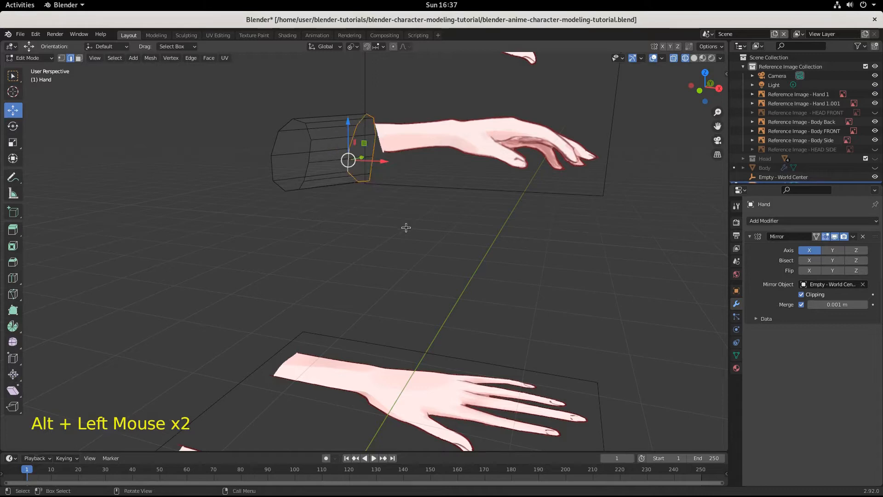
Step: In the right view, center the selected wrist loop inside the other loop by moving it about 0.015 m along Y and -0.0096 m along Z
middle_click_drag(449, 231, 389, 249)
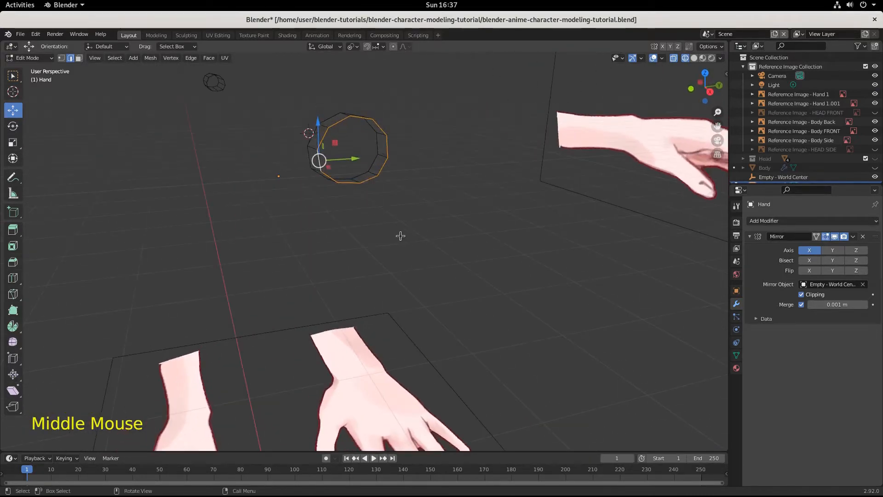
key("KP_3")
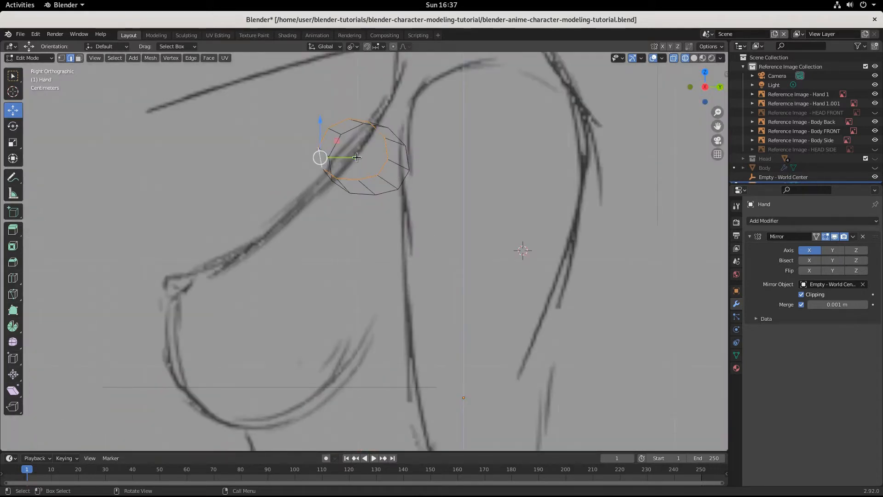
left_click_drag(361, 157, 377, 175)
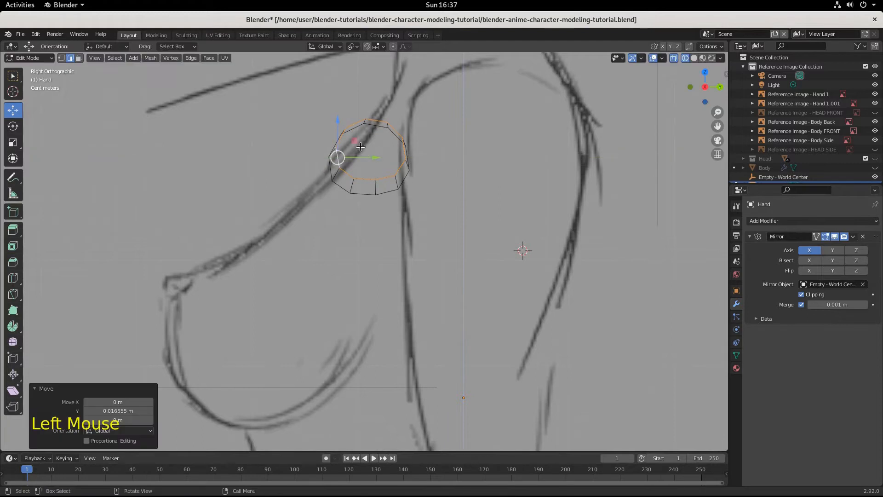
left_click_drag(338, 125, 335, 135)
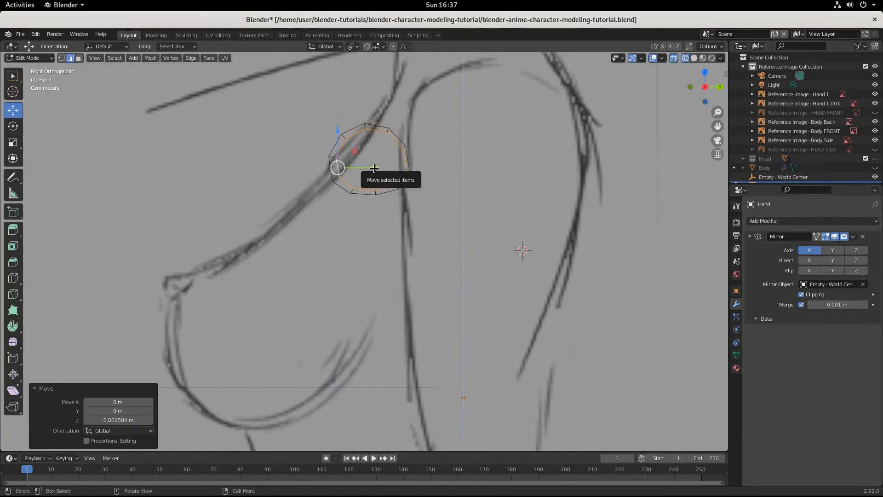
left_click_drag(377, 172, 371, 170)
Step: Smooth the vertices of the selected wrist loop with a smoothing factor of about 0.457
left_click(9, 341)
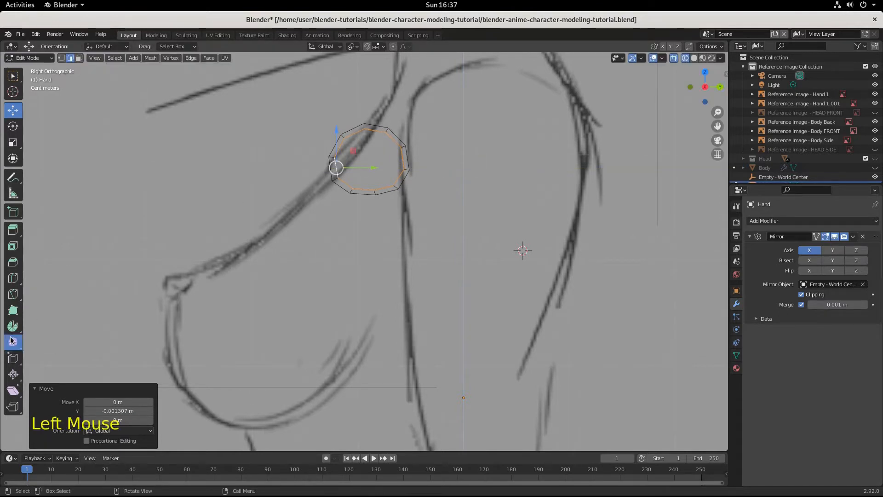
left_click(13, 342)
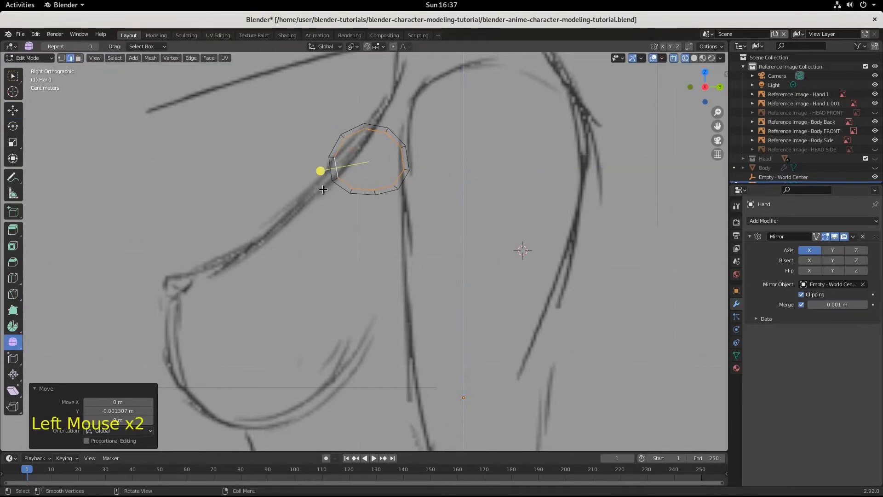
left_click_drag(321, 171, 880, 143)
left_click_drag(638, 182, 404, 229)
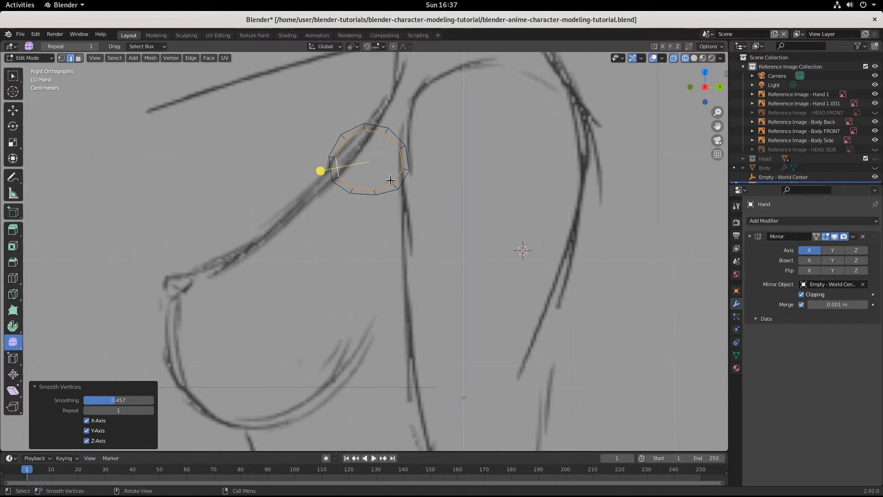
Step: Flatten the selected wrist loop by scaling it to 0 along the X axis
middle_click_drag(400, 279, 505, 292)
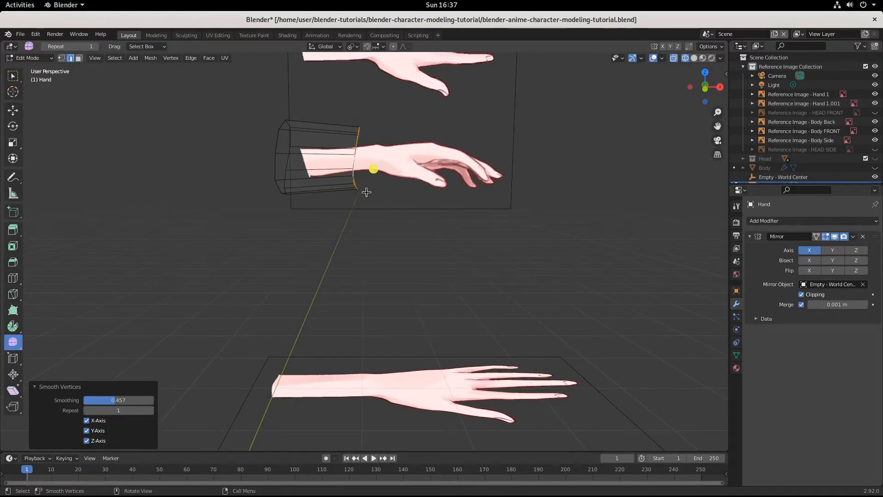
key("s")
key("x")
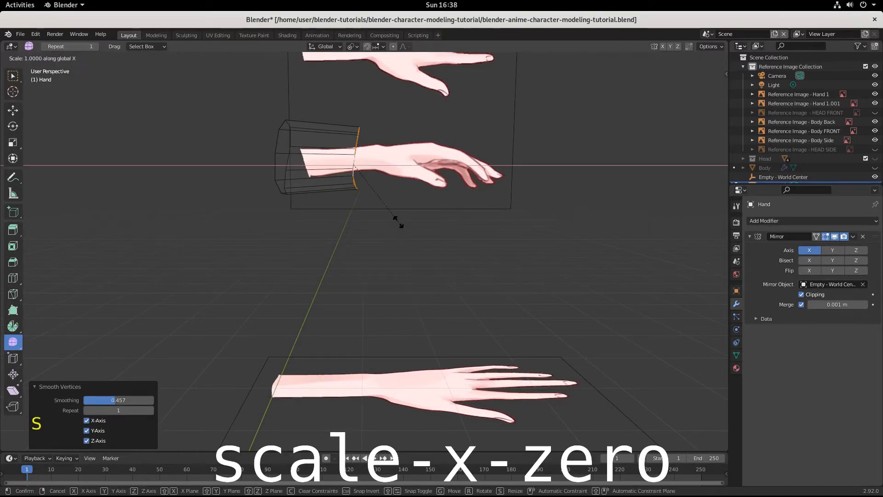
key("0")
left_click(363, 197)
key("KP_1")
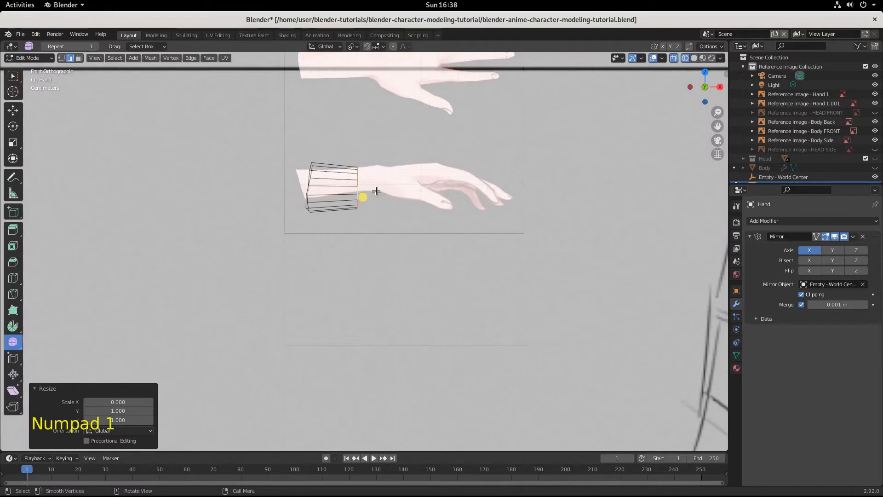
Step: In Object Mode, move the top-view hand reference image about 0.0138 m along Y and -0.0126 m along X
key("KP_7")
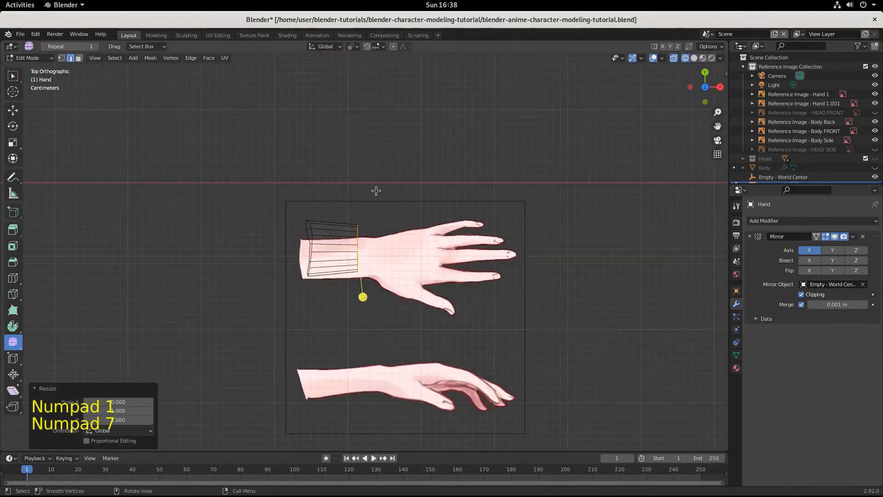
key("Tab")
left_click(433, 241)
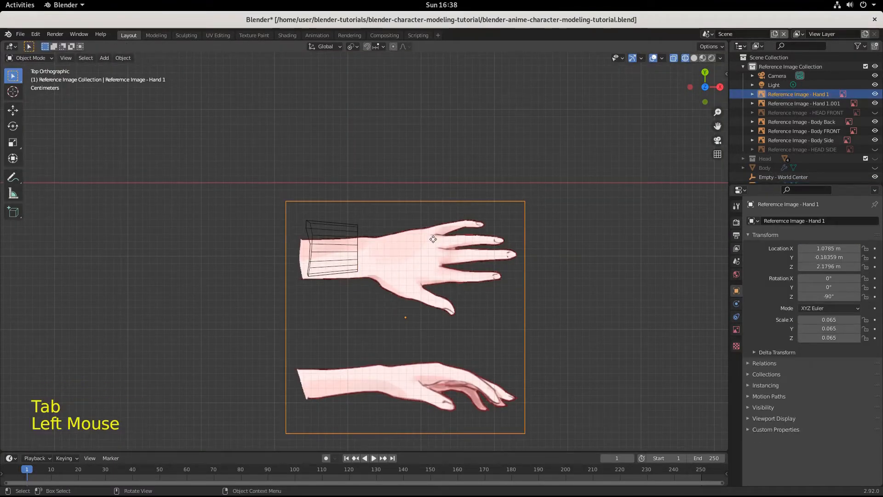
key("g")
key("y")
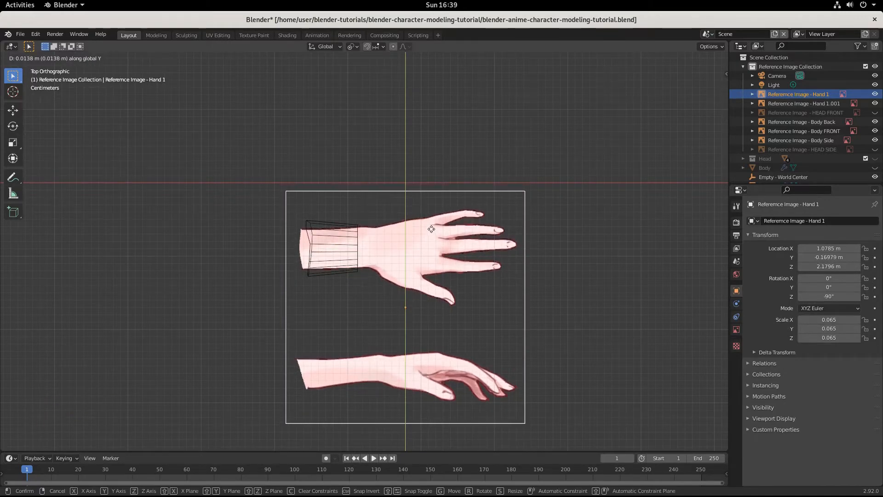
left_click(431, 229)
key("g")
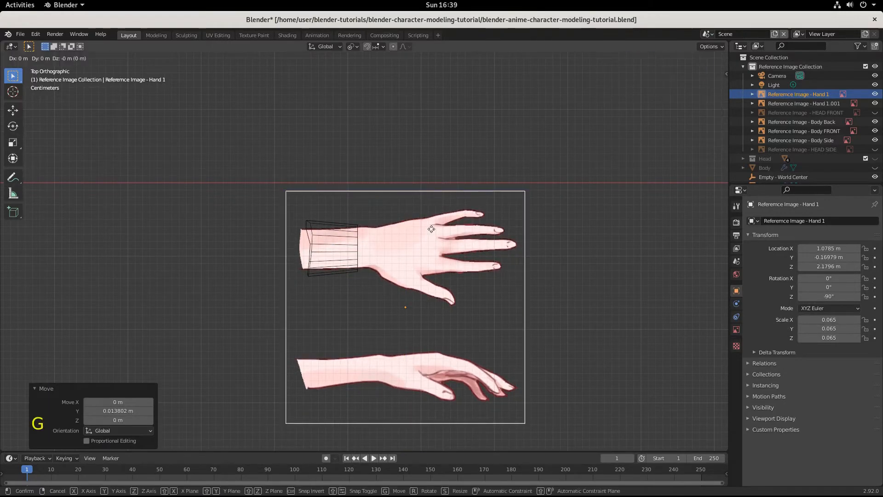
key("x")
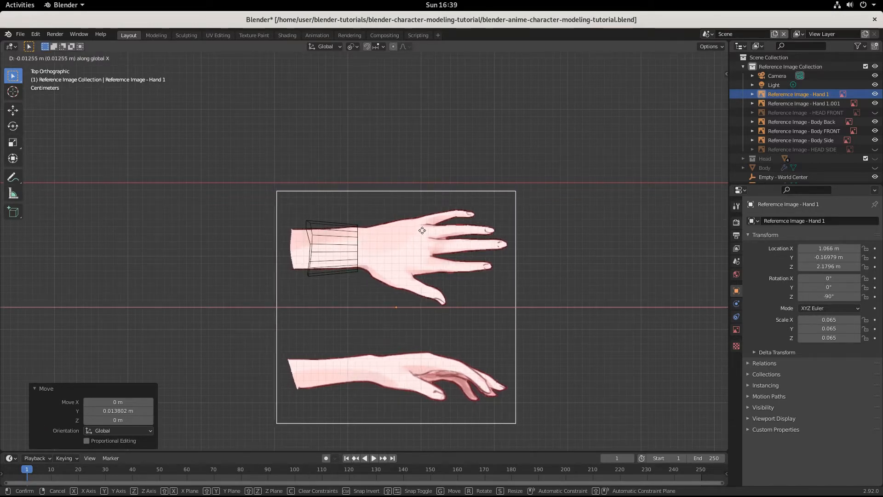
left_click(422, 230)
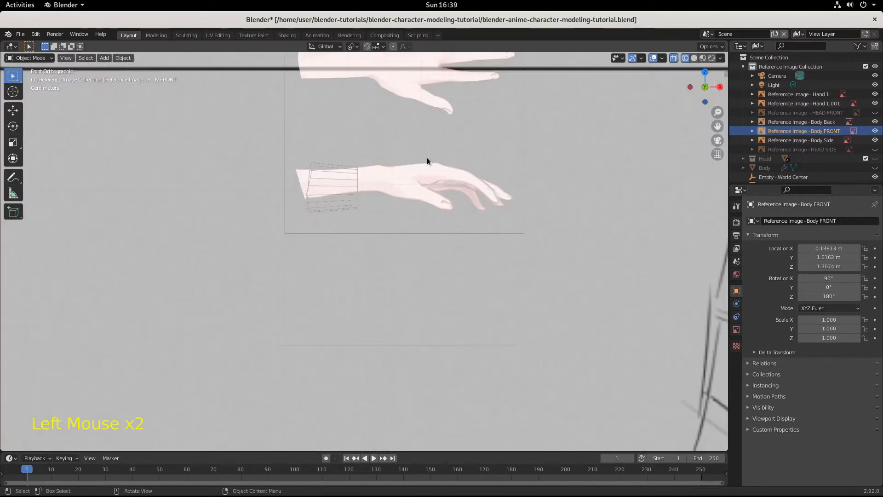
Step: Move the front-view hand reference image about -0.0138 m along X so its wrist lines up with the mesh's end loop
left_click(437, 78)
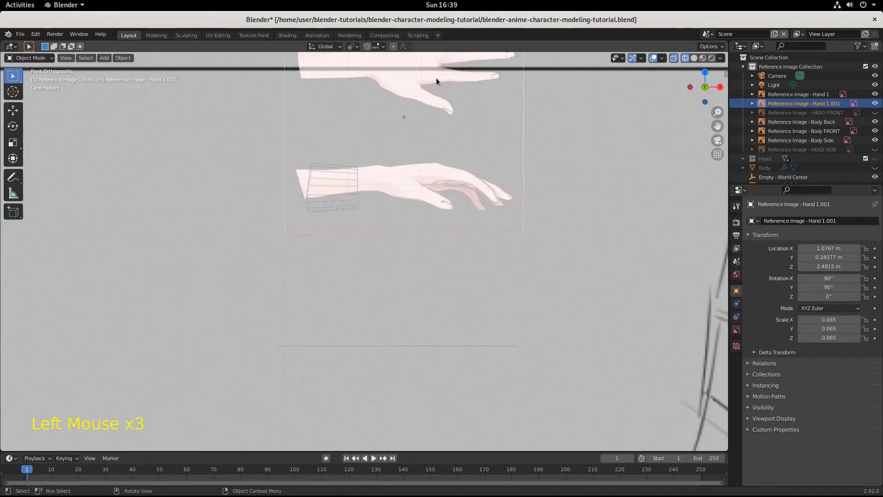
key("g")
key("x")
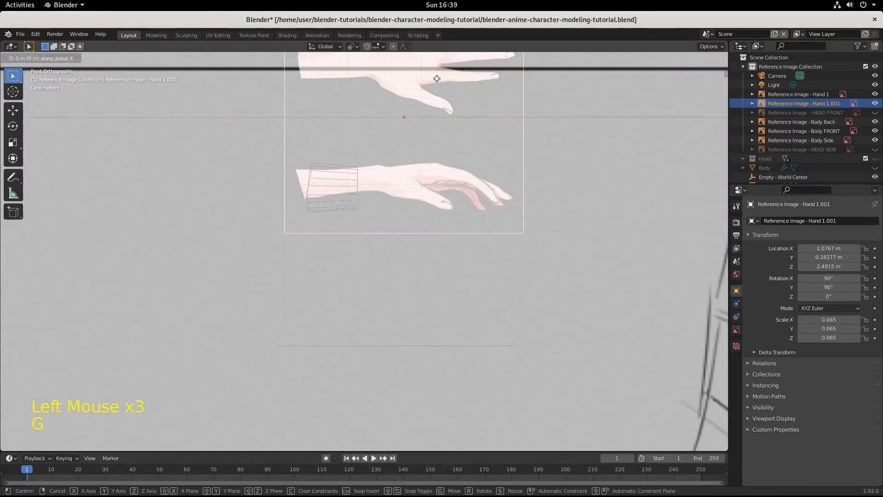
left_click(427, 79)
Step: Enter Edit Mode on the Hand mesh and select the edge loop at its hand-side end
left_click(140, 140)
left_click(344, 175)
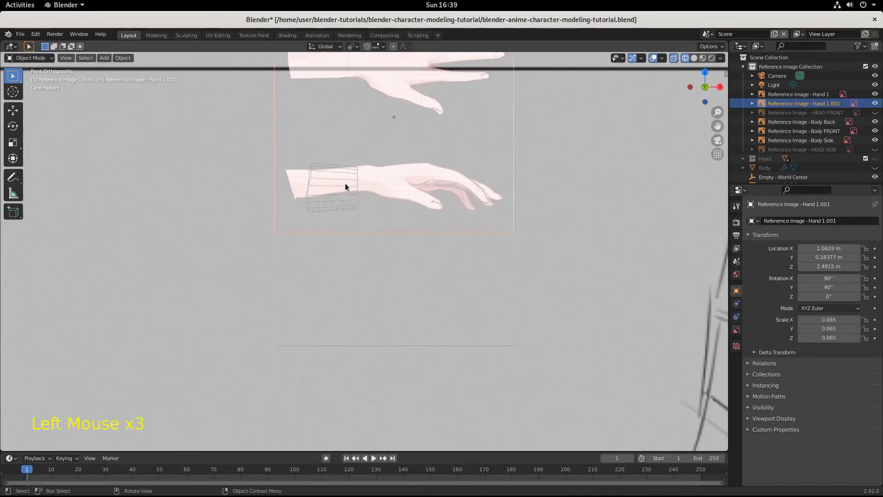
left_click(345, 187)
left_click_drag(28, 58, 27, 78)
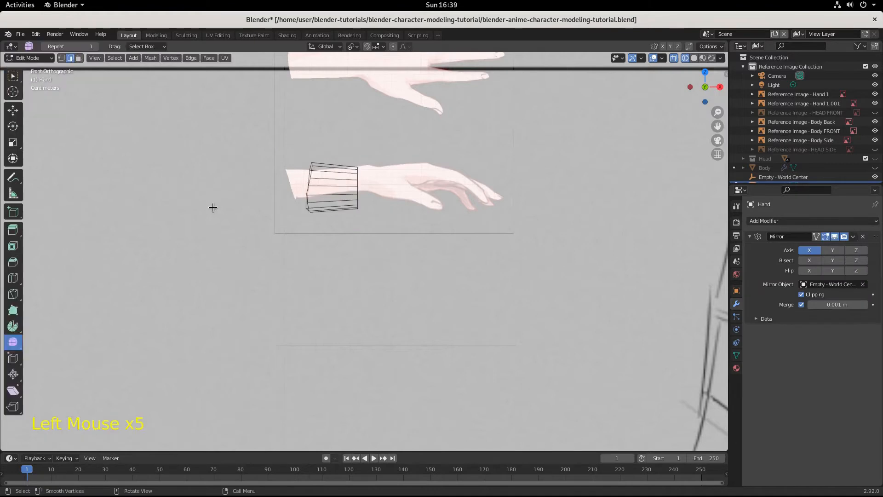
middle_click_drag(213, 208, 391, 246)
left_click(348, 197)
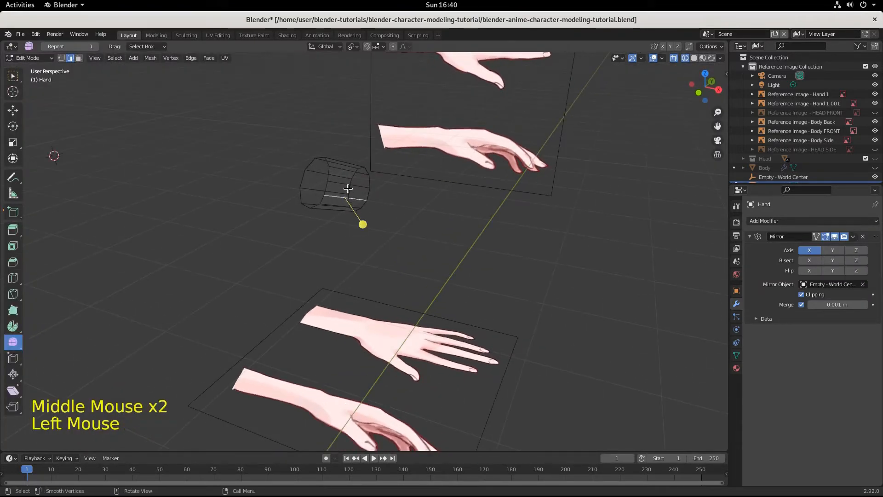
left_click(352, 193)
left_click(356, 197, "alt")
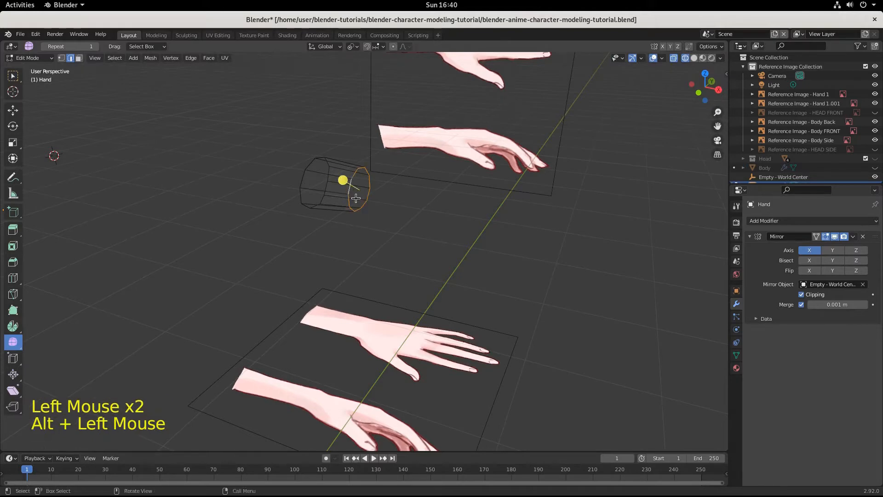
Step: In the front view, extrude the selected wrist loop about 0.096 m along X to the base of the fingers
key("KP_1")
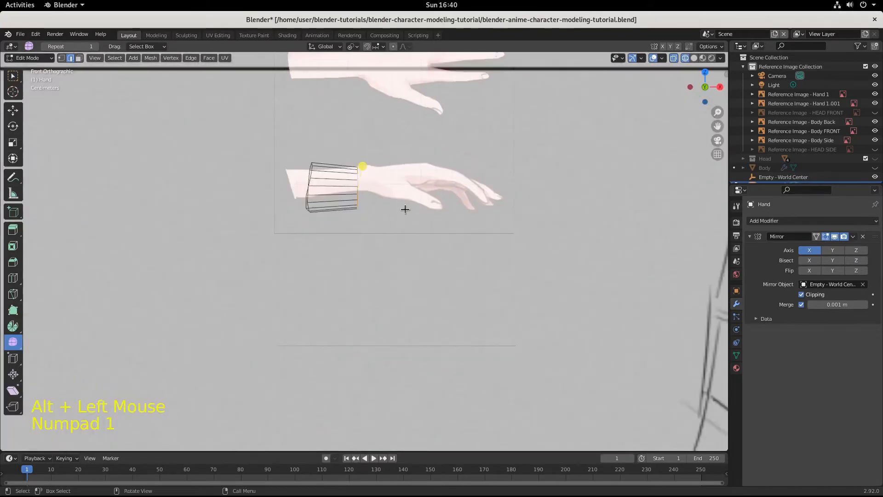
key("e")
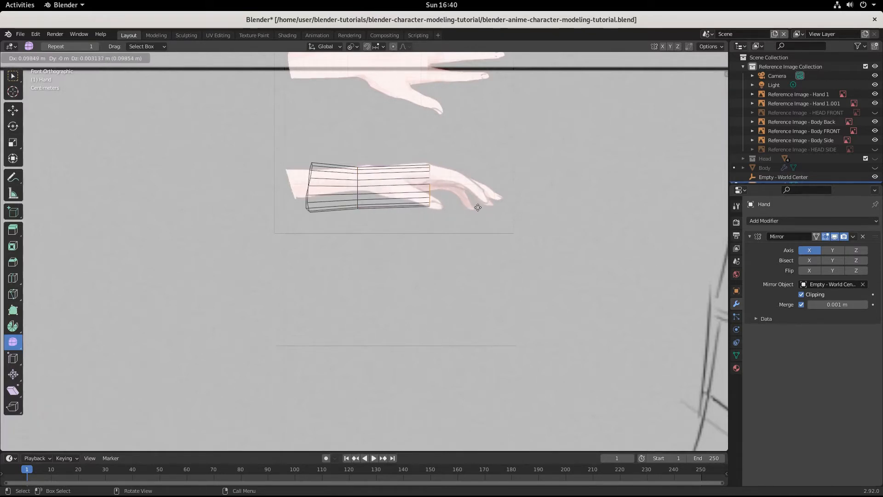
key("x")
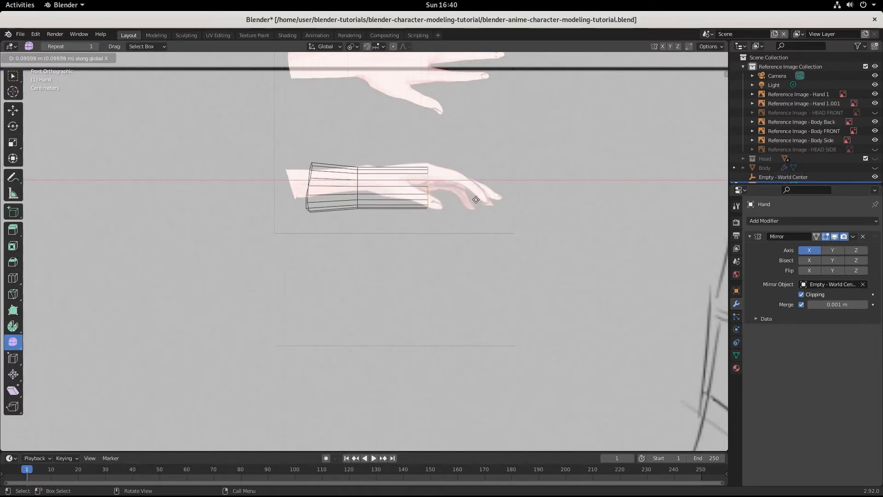
left_click(476, 199)
Step: Undo the last change and scale the extruded end loop up along the Y axis to widen the palm
middle_click_drag(476, 199, 561, 294)
key("ctrl+z")
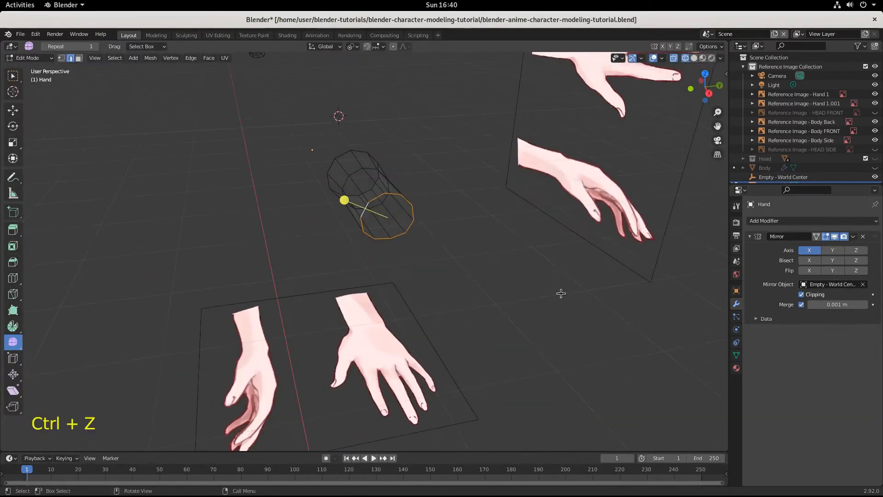
key("s")
key("y")
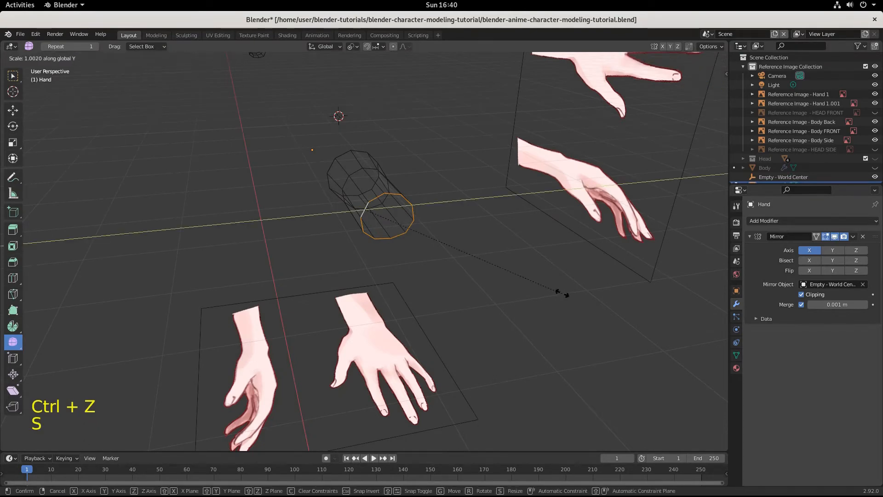
left_click(642, 299)
Step: Move the widened palm loop about -0.0183 m along Y and nudge it about 0.0004 m along X
middle_click_drag(642, 299, 528, 326)
key("g")
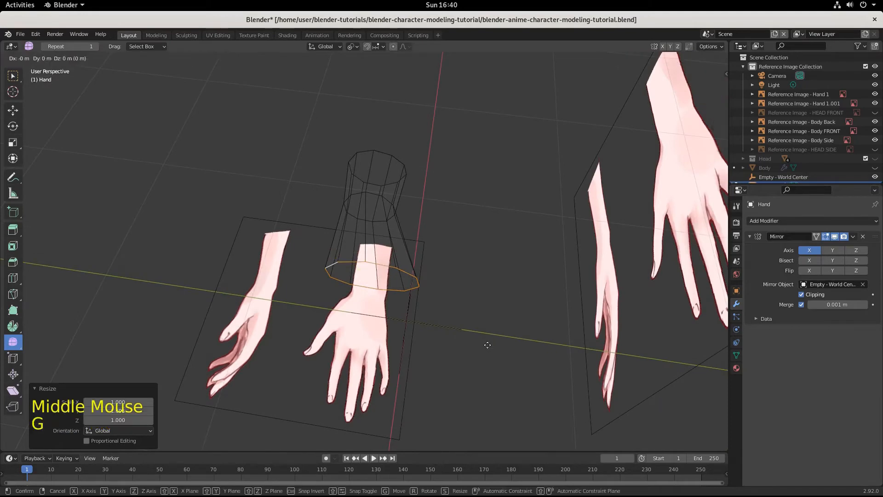
key("y")
left_click(471, 342)
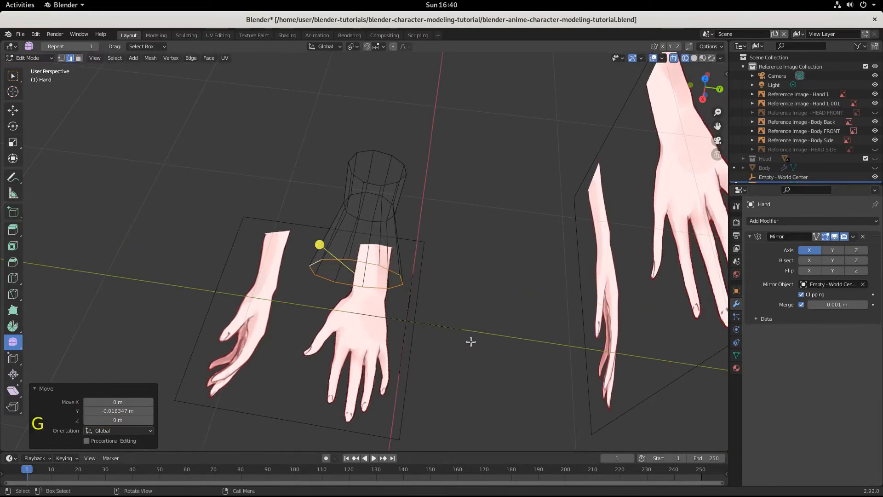
key("KP_7")
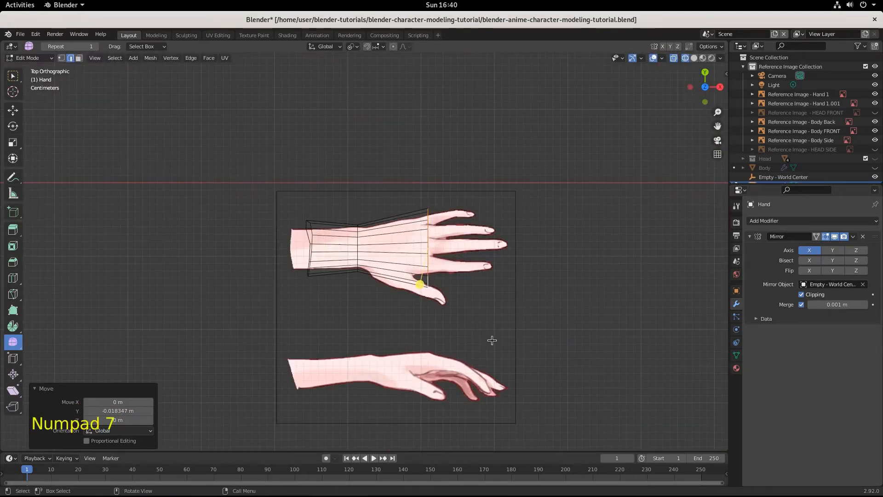
scroll(495, 336, "up", 3)
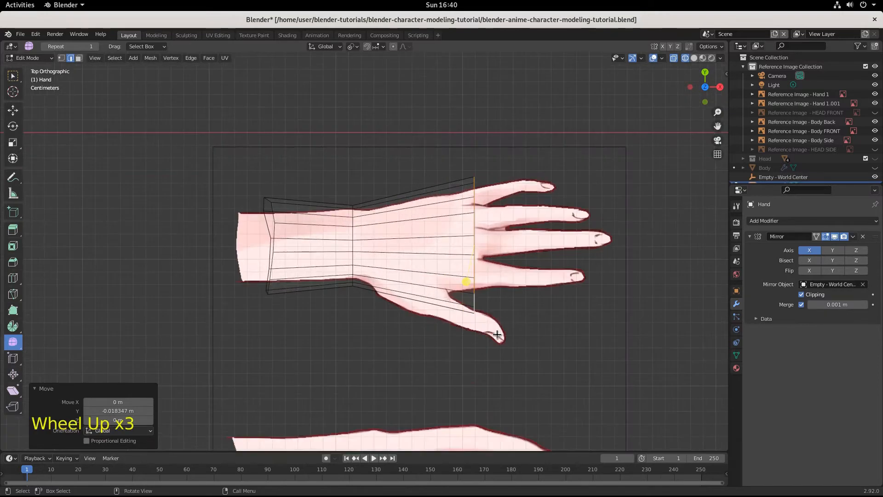
key("g")
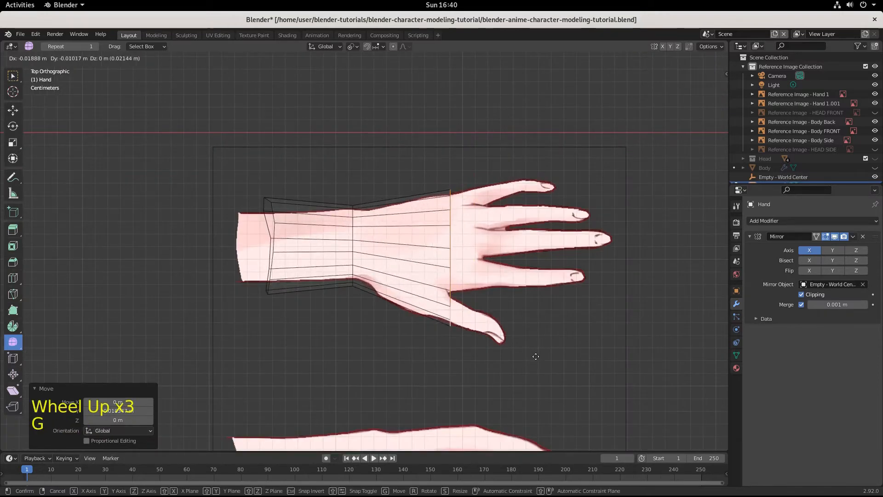
left_click(561, 345)
Step: In Object Mode, scale the top-view hand reference image by about 1.093 and move it about -0.0005 m in X and -0.0063 m in Y
scroll(572, 350, "down", 2)
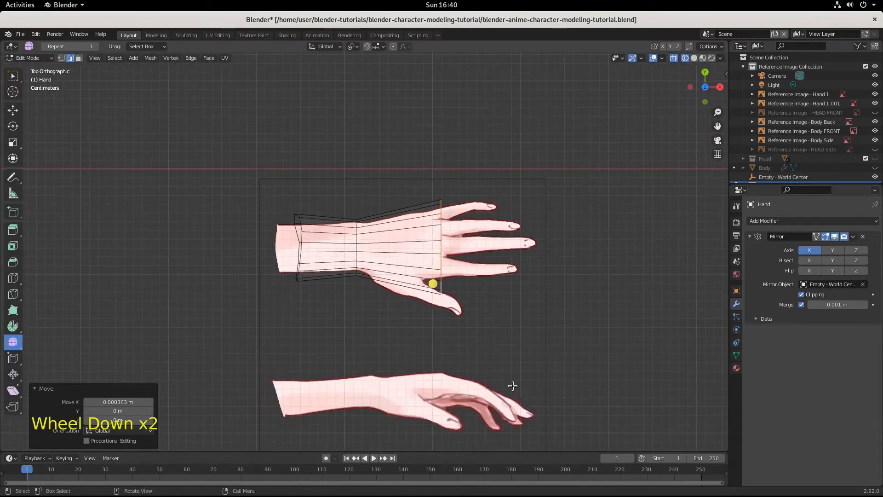
left_click(493, 267)
left_click(514, 184)
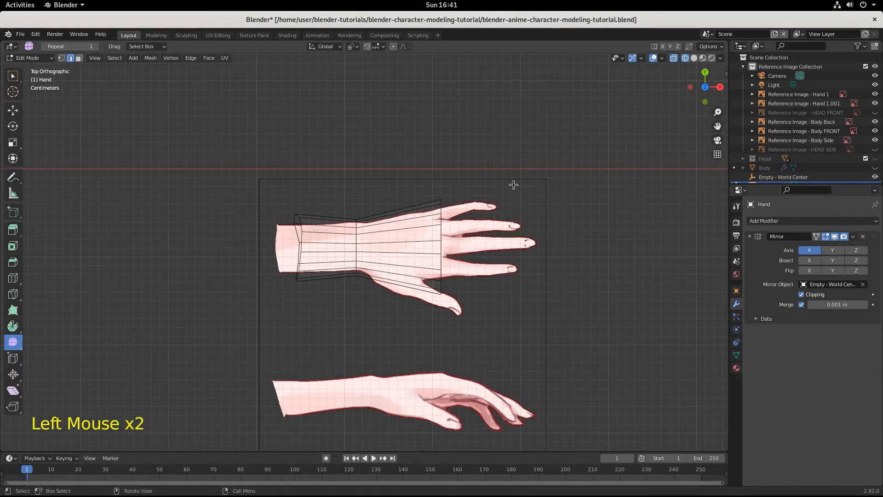
left_click(516, 179)
left_click(29, 58)
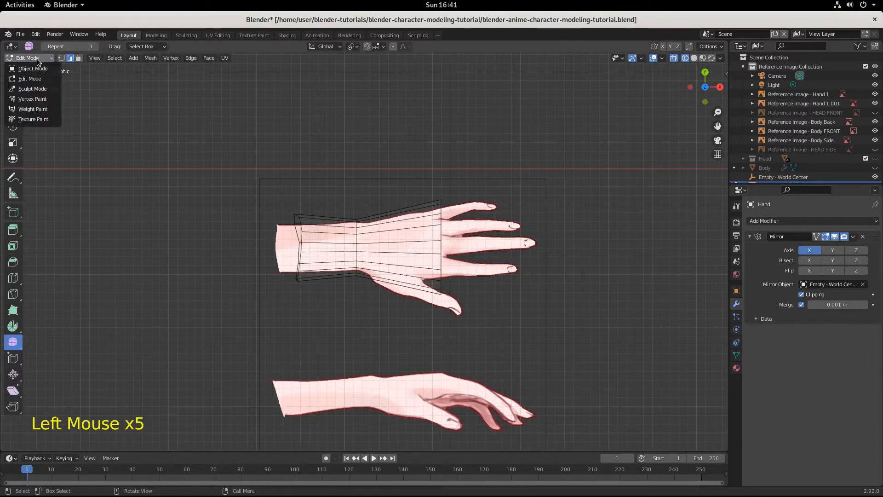
left_click(23, 67)
left_click(497, 180)
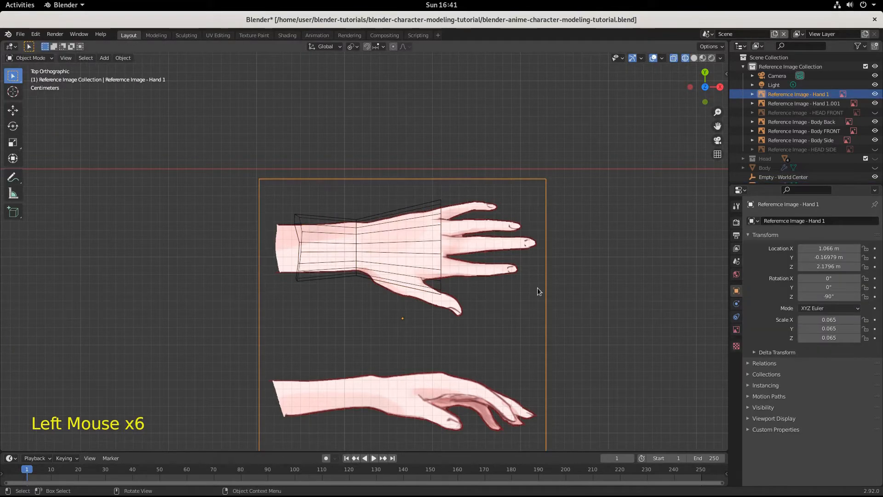
key("s")
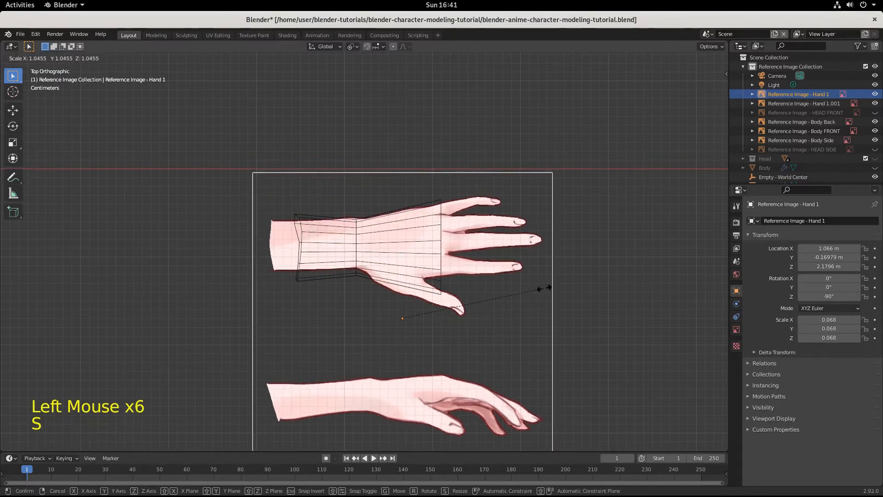
left_click(550, 289)
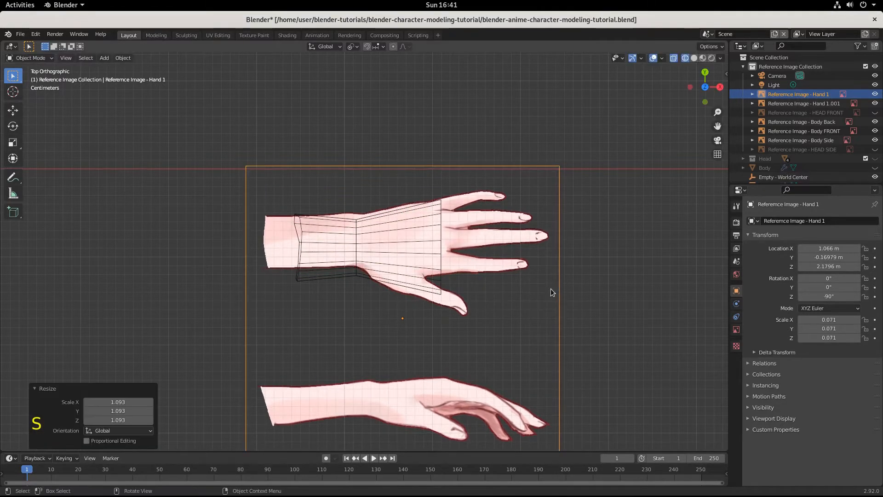
key("g")
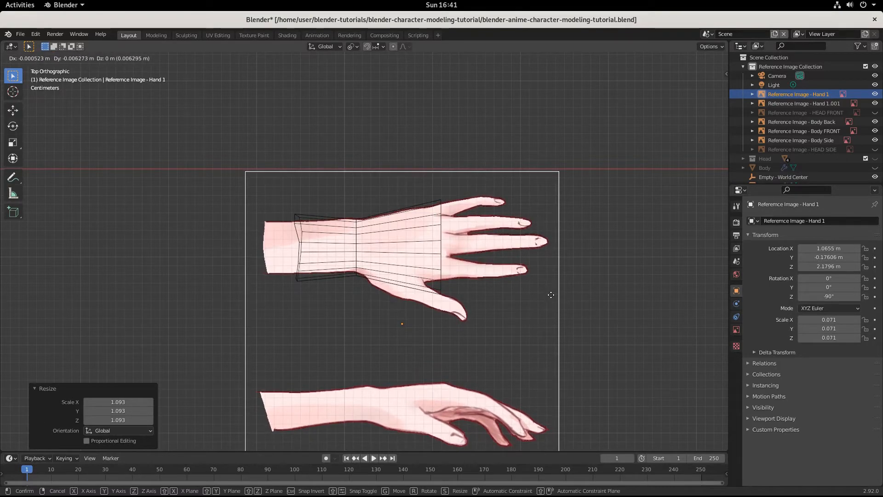
left_click(550, 294)
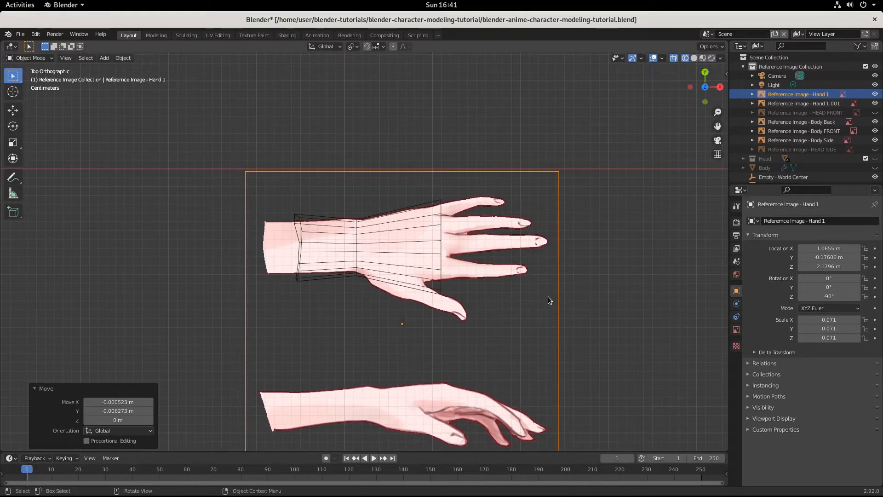
Step: Compare the palm mesh with the hand reference images in the front and top views
key("KP_1")
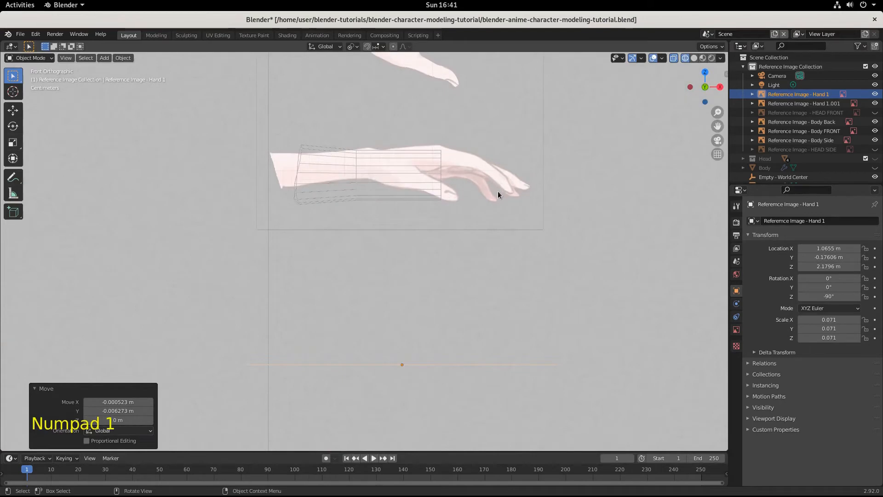
middle_click_drag(499, 188, 491, 314, "shift")
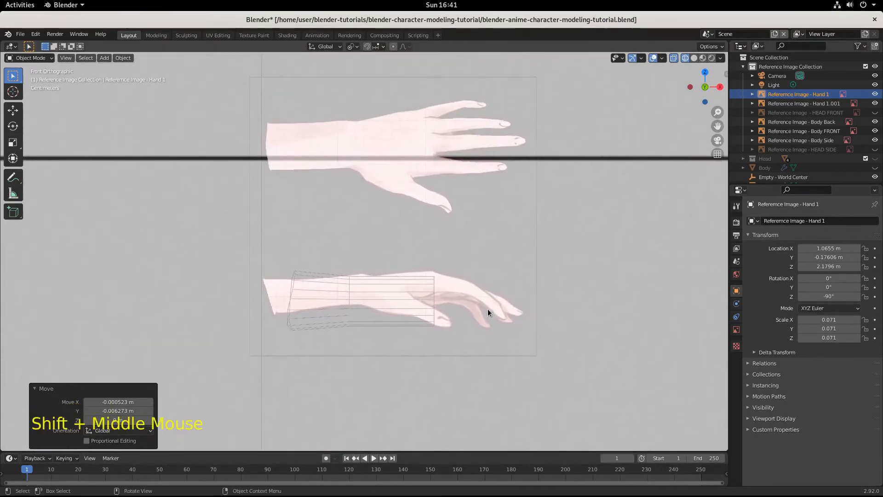
left_click(467, 288)
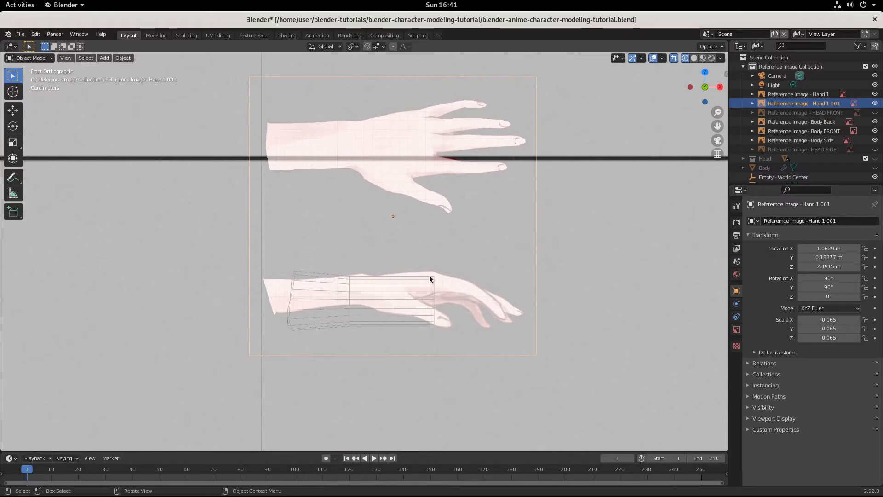
key("KP_1")
key("KP_7")
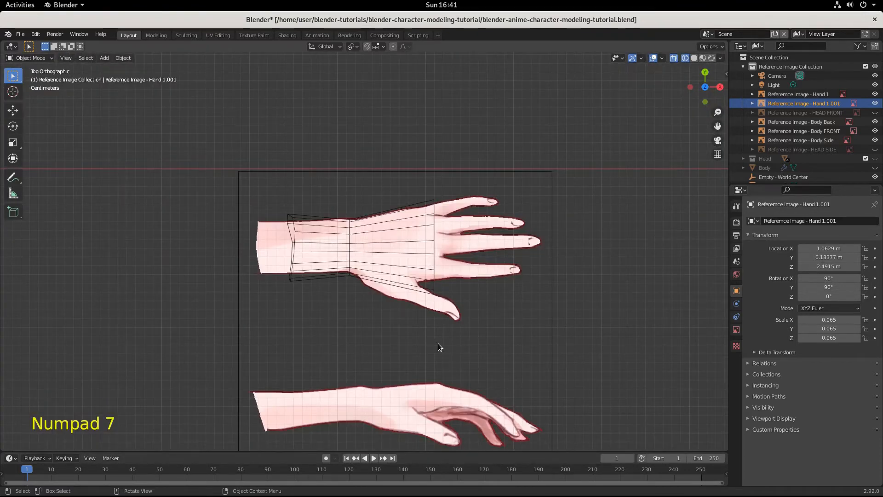
Step: Select the palm's end edge loop on the Hand mesh in Edit Mode and scale it by about 0.616 along Z
middle_click_drag(438, 343, 379, 327)
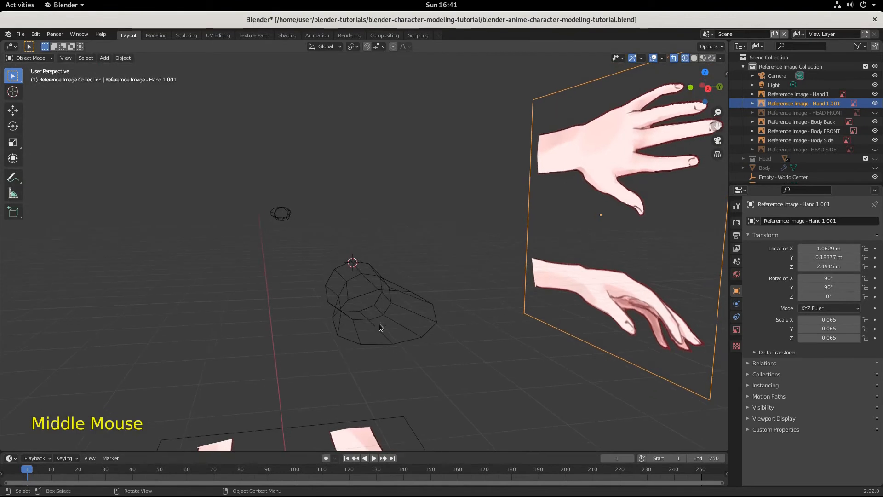
left_click(377, 342, "alt")
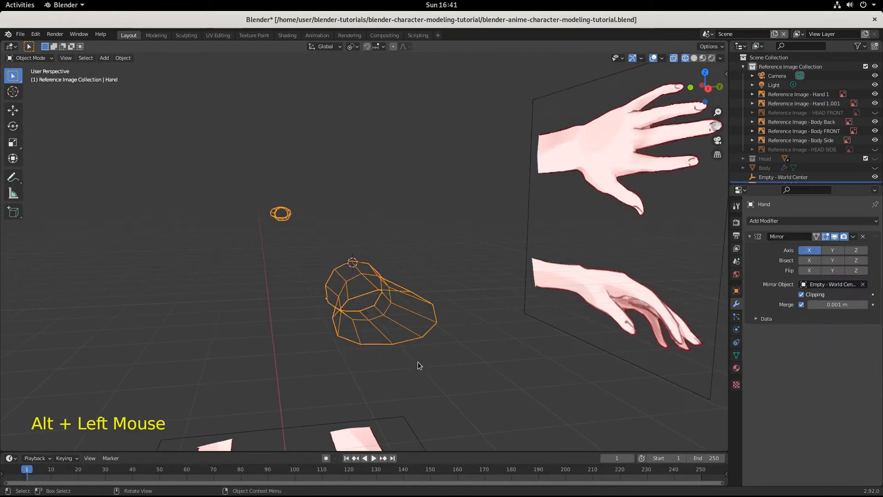
left_click(371, 342, "alt")
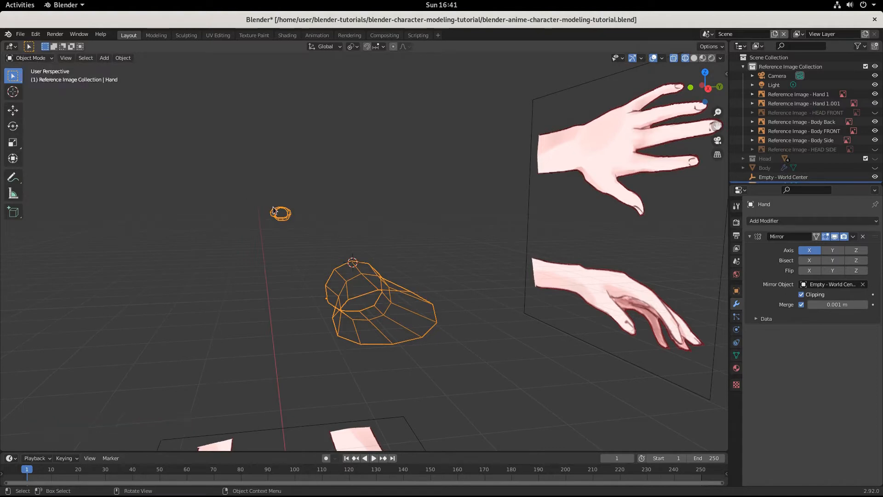
key("Tab")
left_click(358, 292, "alt")
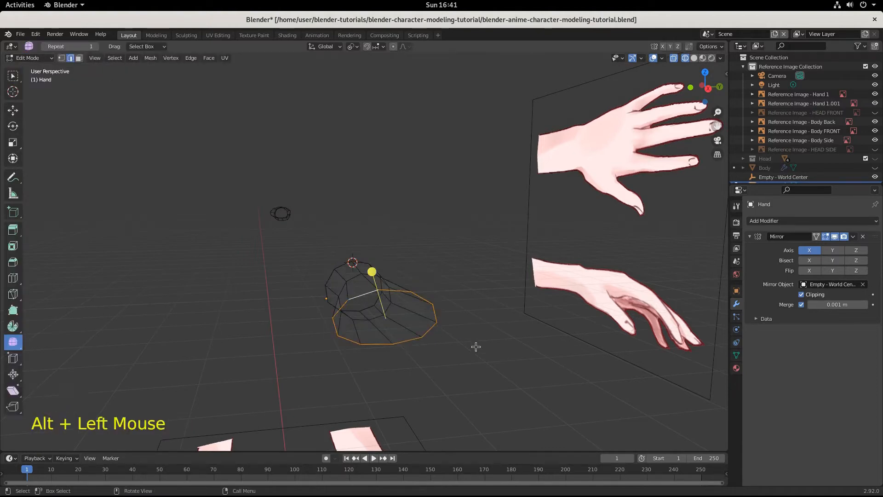
key("s")
key("z")
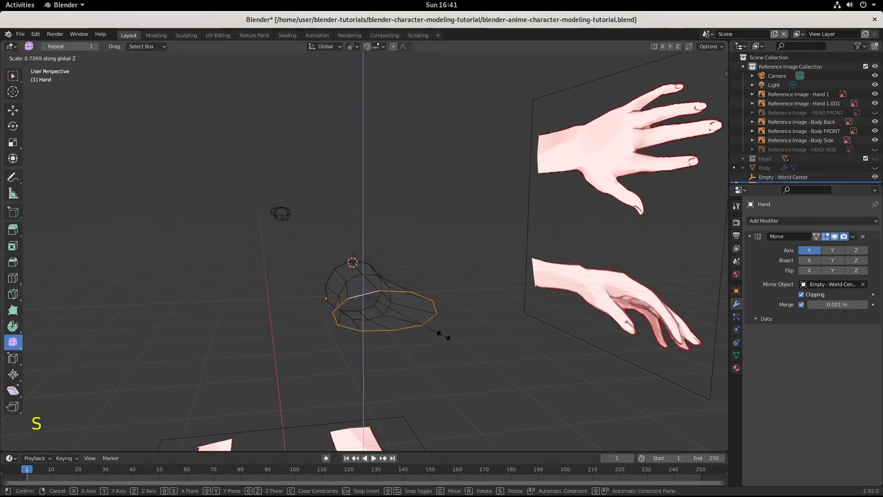
mouse_move(444, 337)
middle_mouse_down()
mouse_move(507, 338)
mouse_move(451, 339)
middle_mouse_up()
Step: Move the flattened palm loop about -0.0081 m along Z and check it in the right and front views
key("g")
key("z")
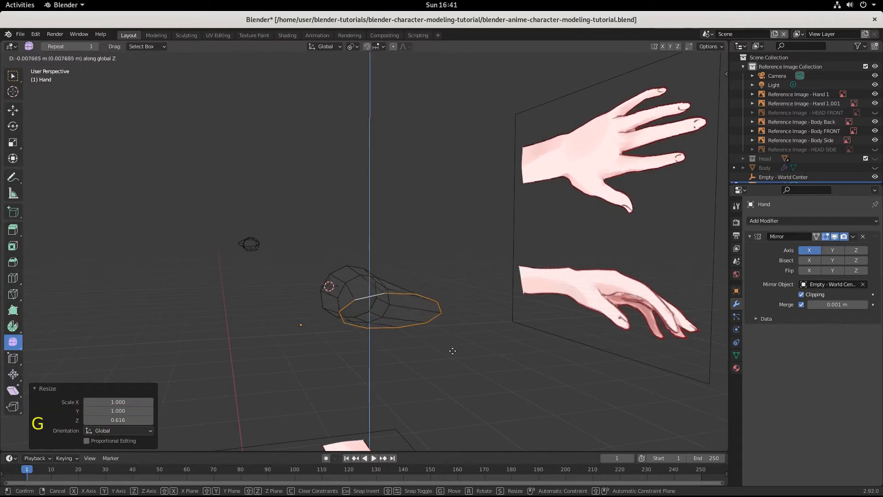
left_click(451, 349)
key("KP_3")
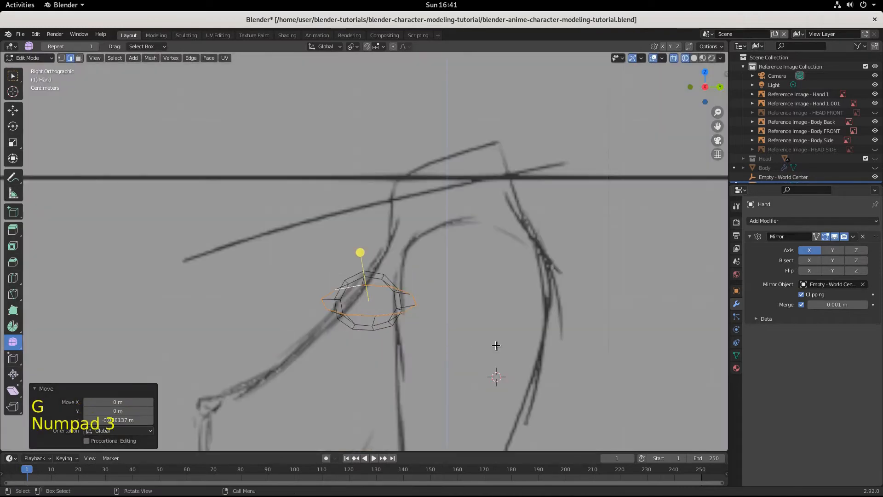
middle_click_drag(375, 309, 442, 282)
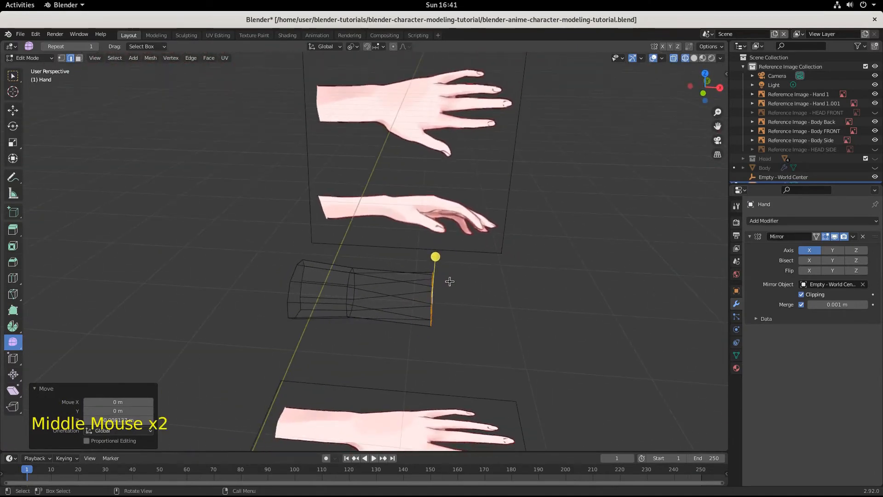
key("KP_1")
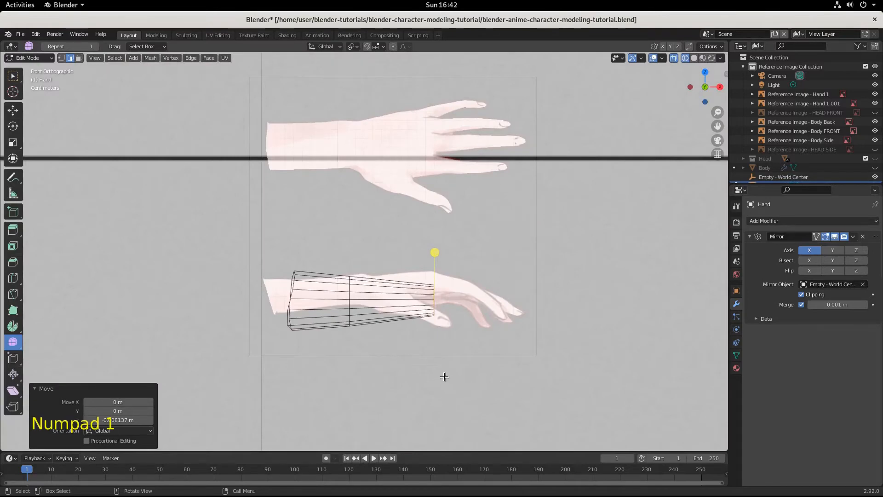
Step: Move the palm loop about 0.0047 m in X and 0.0146 m in Z to the knuckles of the side-view hand reference
key("g")
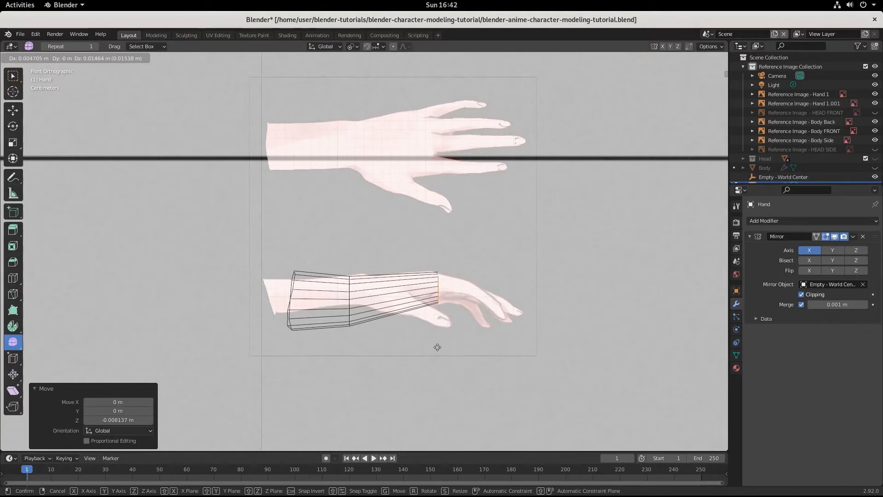
left_click(437, 348)
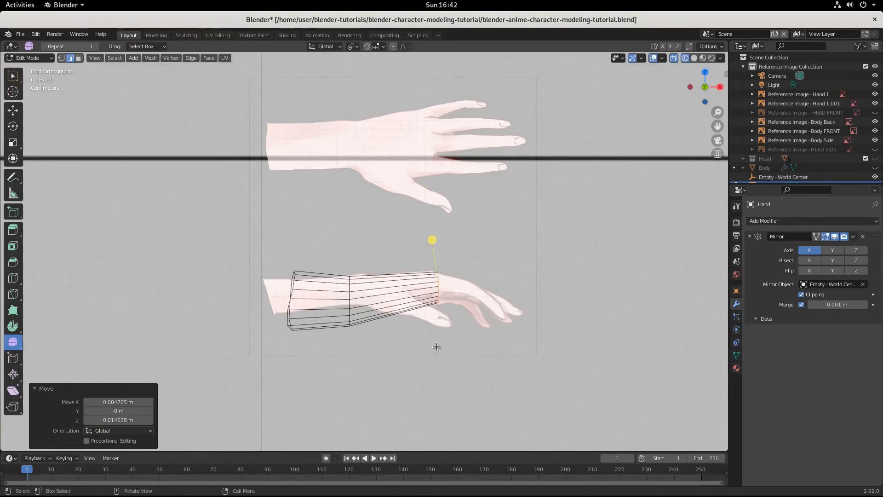
key("KP_7")
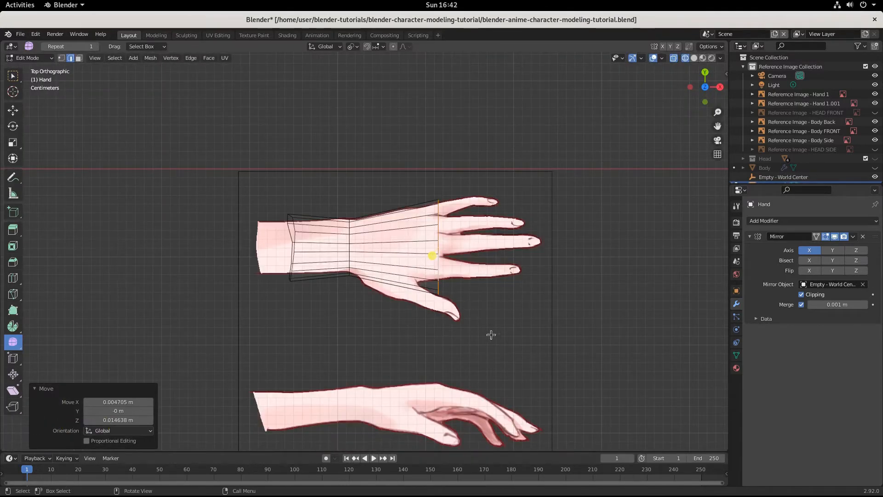
Step: Lower the palm loop about 0.0157 m along Z and compare it with the front-view reference
middle_click_drag(495, 351, 400, 251)
middle_click_drag(432, 395, 503, 367)
key("g")
key("z")
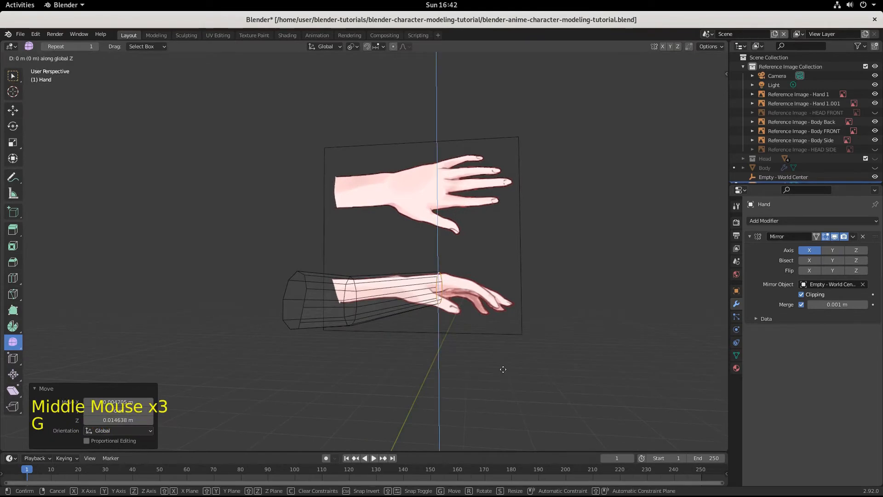
left_click(505, 381)
key("KP_1")
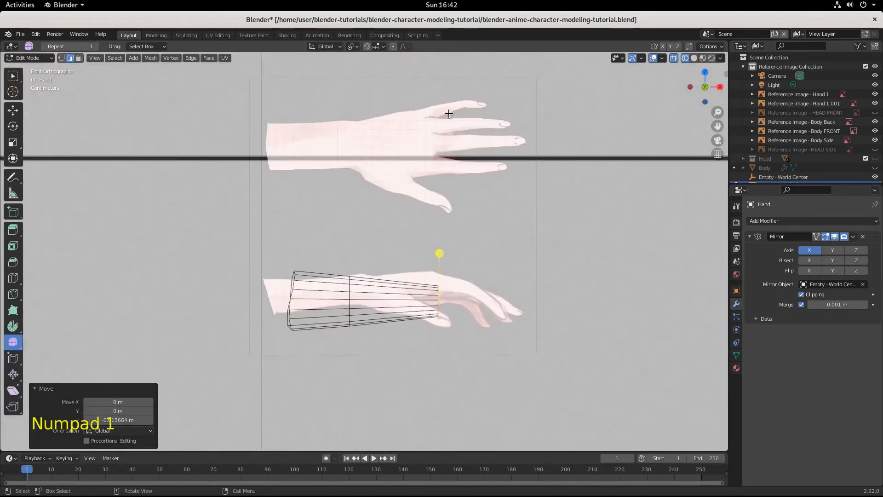
Step: In Object Mode, move the front-view hand reference image (Hand 1.001) about -0.0136 m along Z to match the hand mesh
key("Tab")
left_click(412, 117)
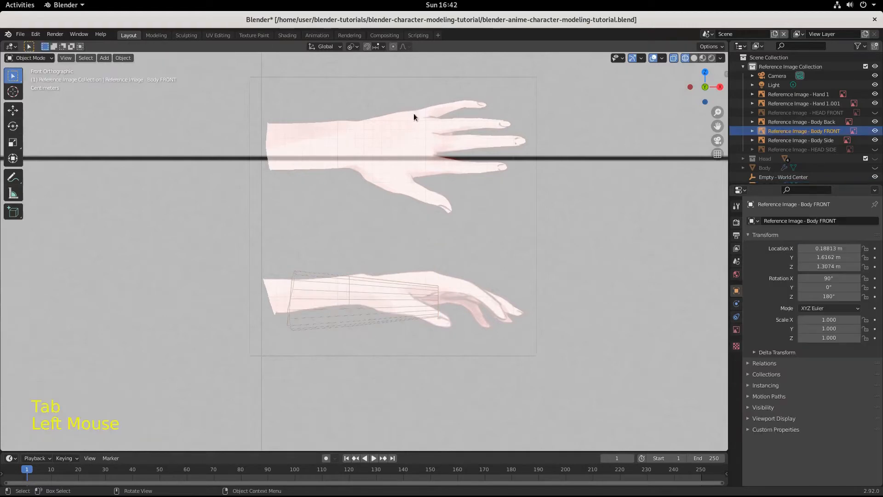
left_click(438, 77)
key("g")
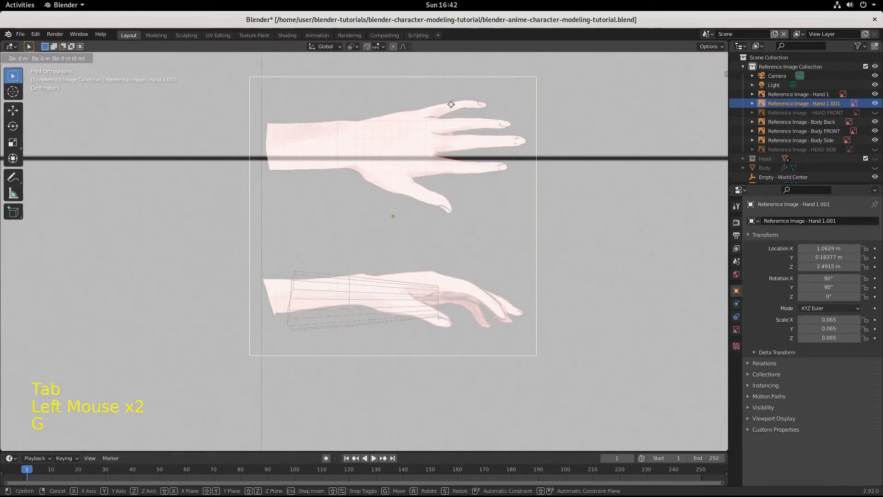
key("z")
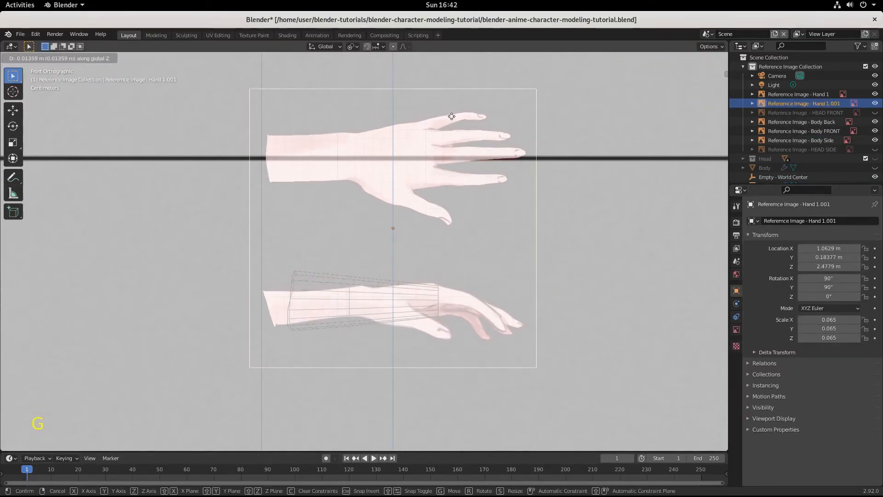
left_click(452, 116)
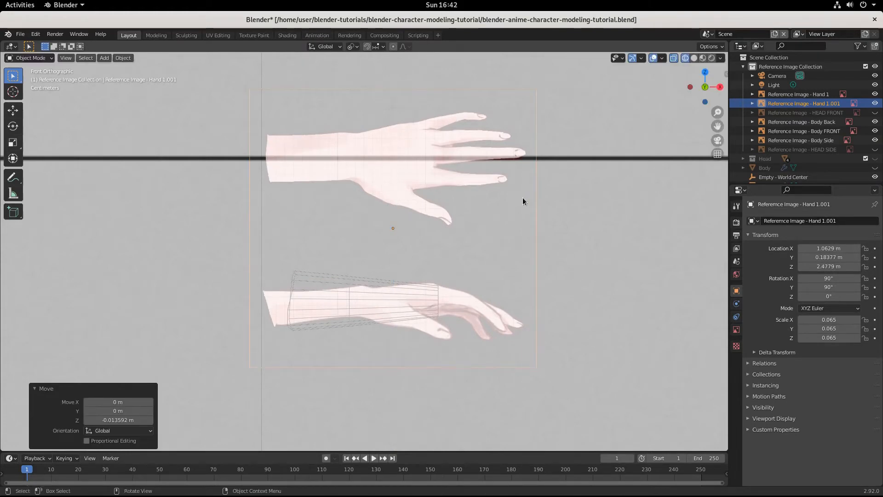
key("KP_1")
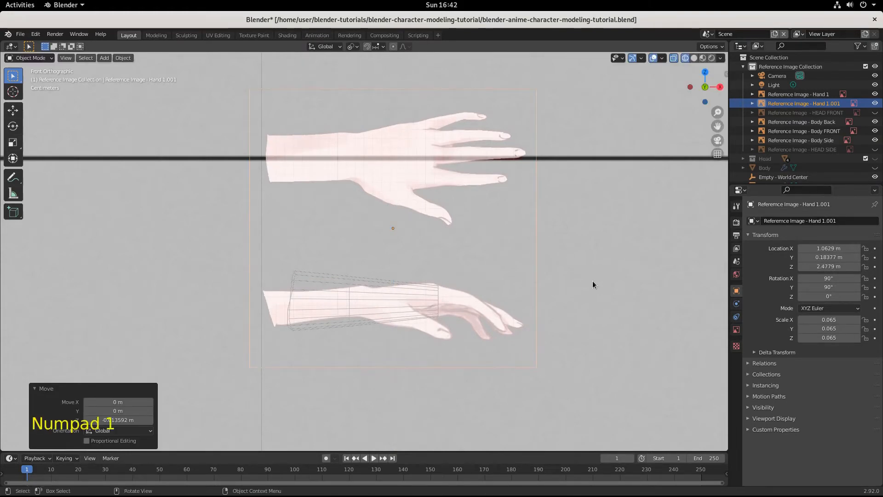
Step: Reselect the Hand mesh's palm end loop in Edit Mode and scale it by about 0.831 along Y
key("KP_7")
middle_click_drag(593, 281, 454, 269)
left_click(385, 413)
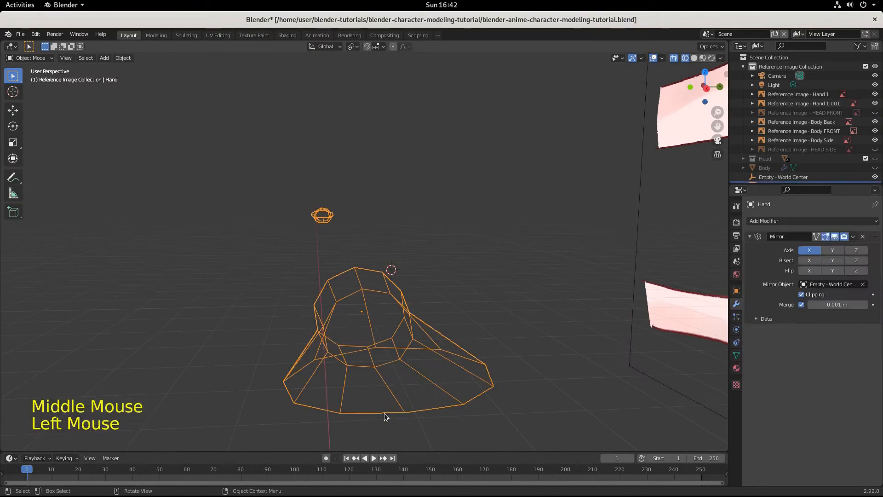
key("Tab")
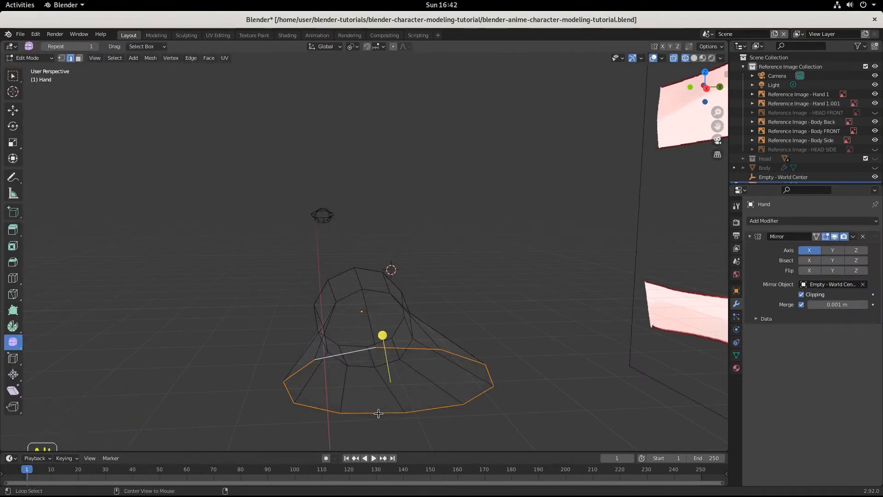
left_click(378, 413, "alt")
key("s")
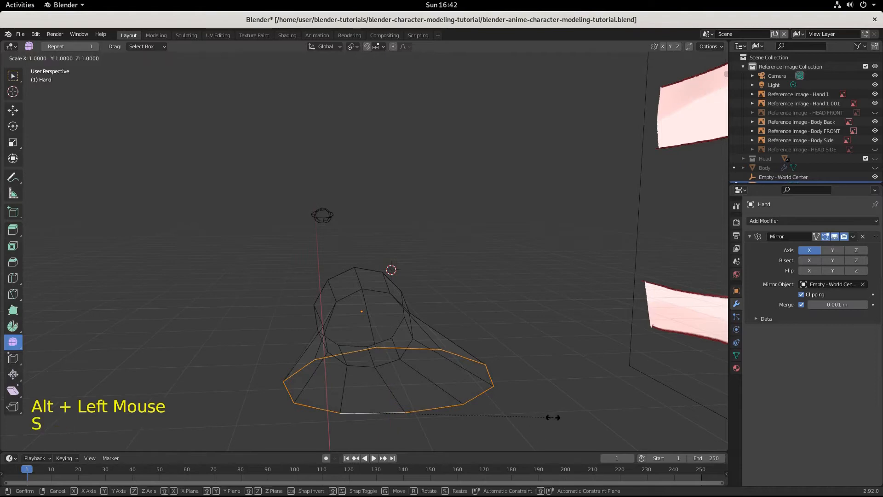
key("y")
left_click(522, 412)
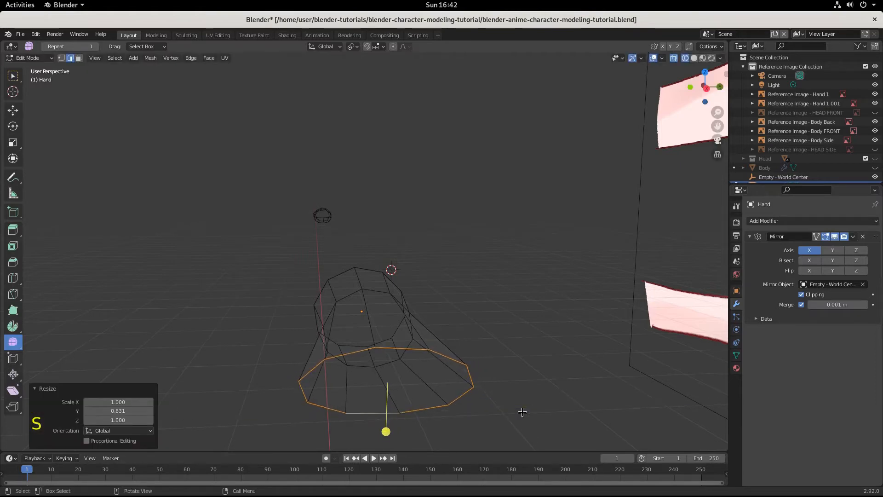
Step: In top view, move the palm end loop about -0.0021 m in X and 0.0054 m in Y to fit the hand reference
key("KP_7")
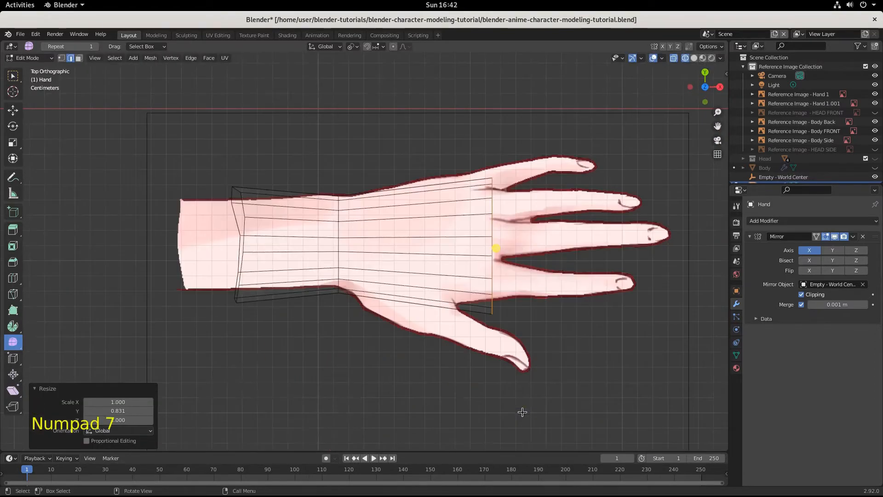
key("g")
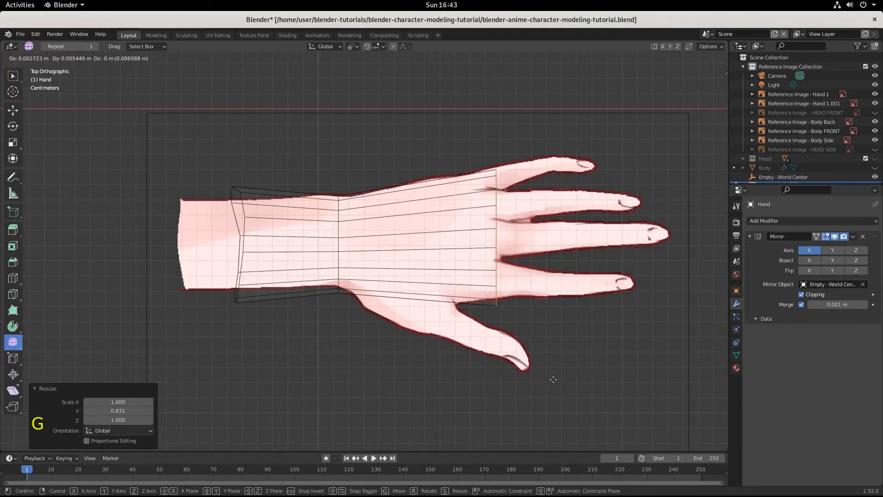
left_click(552, 380)
Step: In edge select mode, fill a face between one opposing pair of upper and lower middle edges of the palm's open end
middle_click_drag(552, 380, 340, 304)
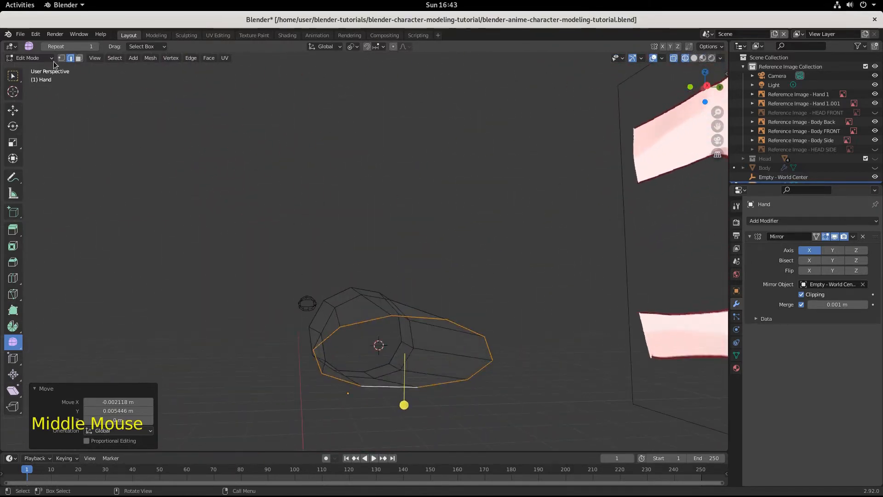
left_click(71, 58)
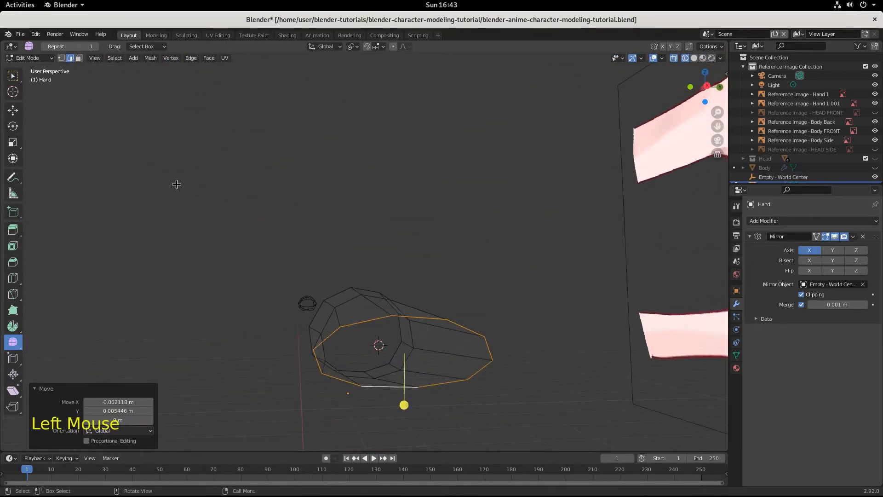
left_click(363, 320)
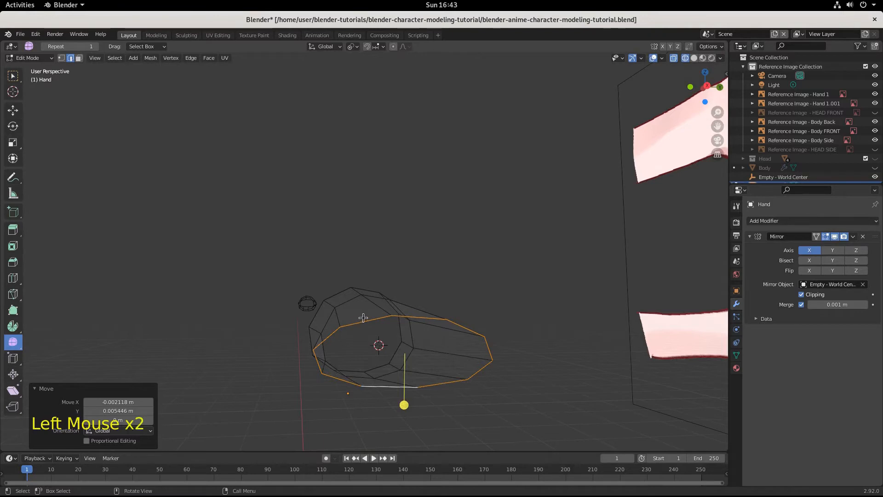
middle_click_drag(380, 407, 373, 412)
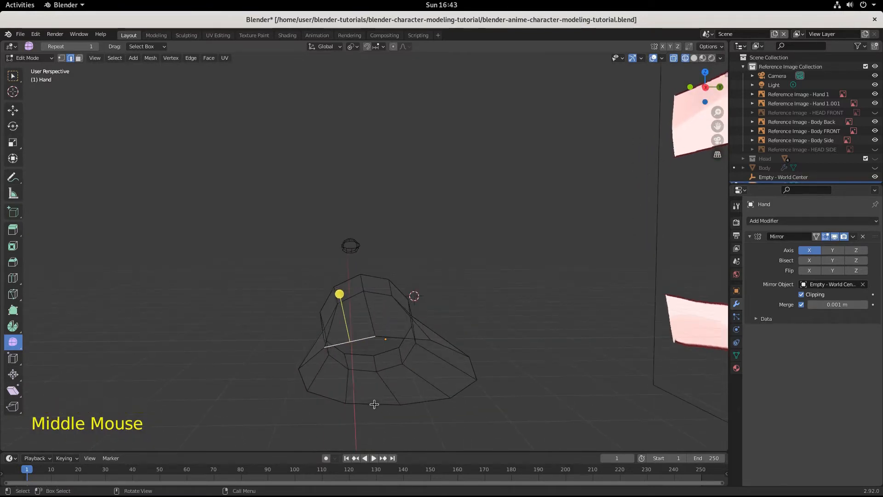
left_click(374, 404, "shift")
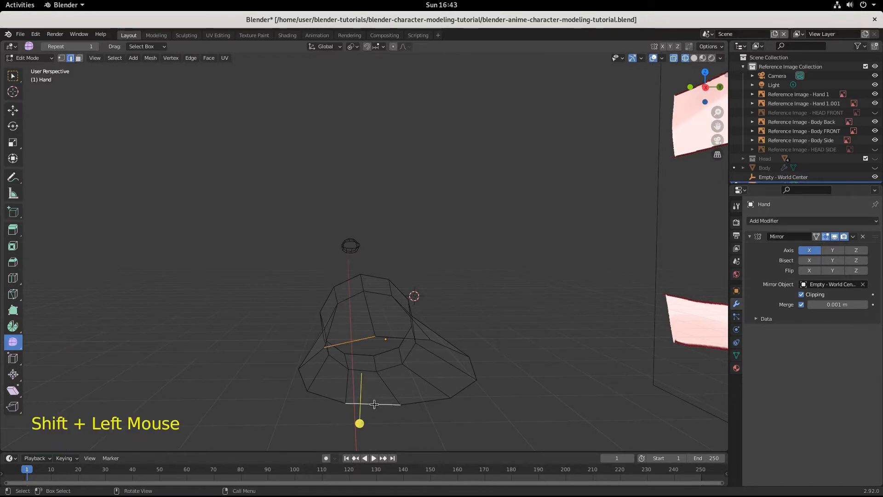
key("f")
Step: Fill the three remaining gaps of the palm's open end with faces between opposing upper and lower edges
left_click(412, 340)
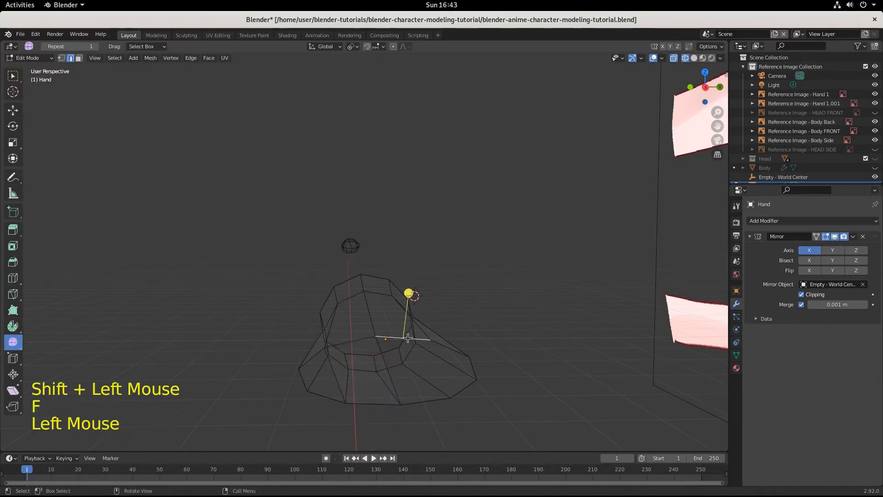
left_click(418, 401, "shift")
key("f")
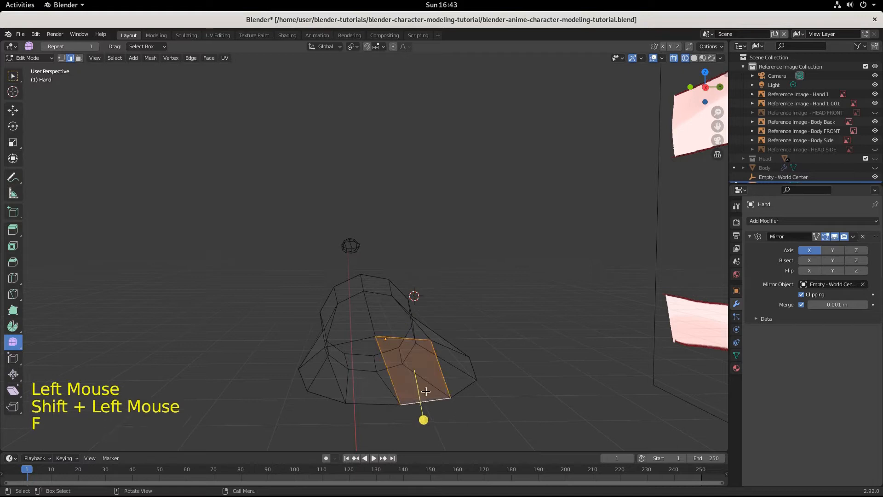
left_click(449, 349)
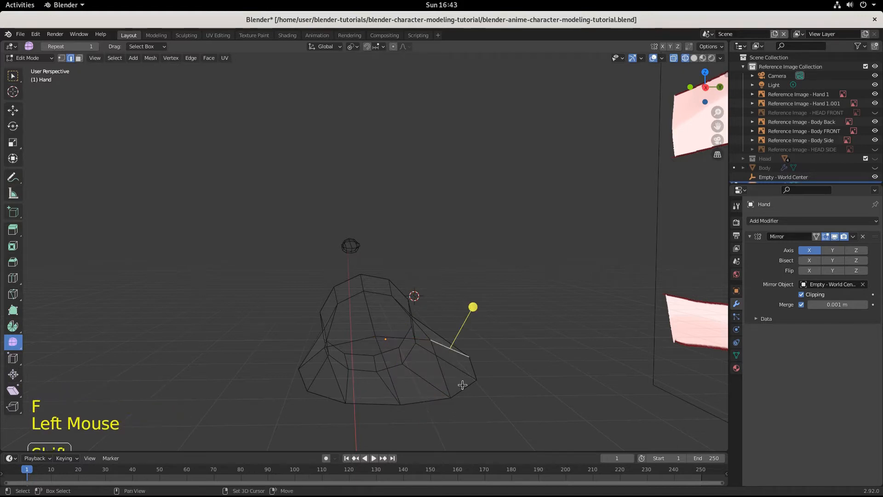
left_click(464, 386, "shift")
key("f")
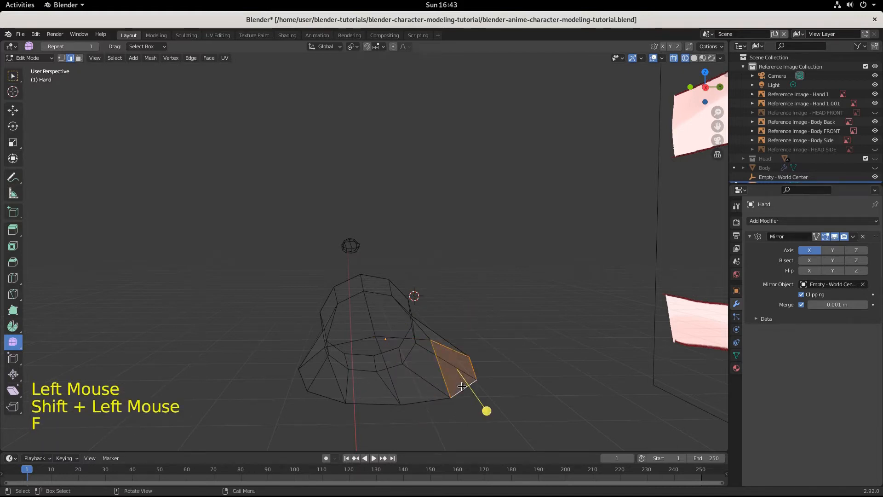
left_click(311, 358)
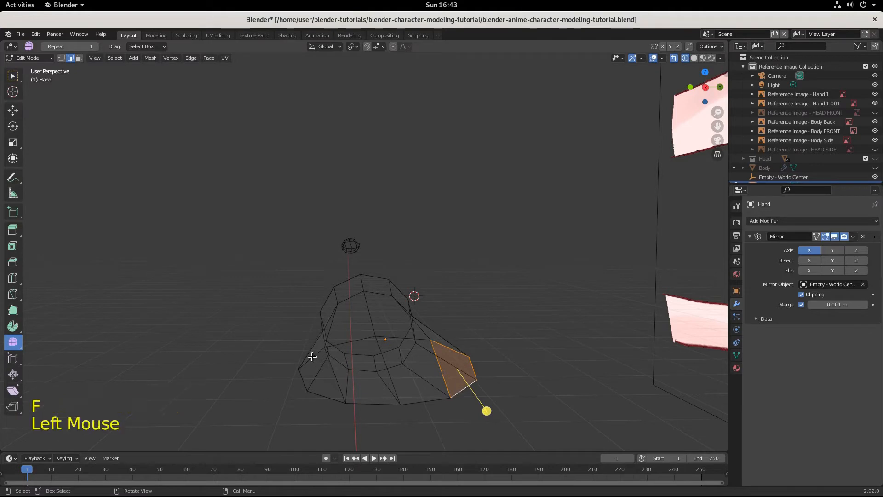
left_click(321, 395, "shift")
key("f")
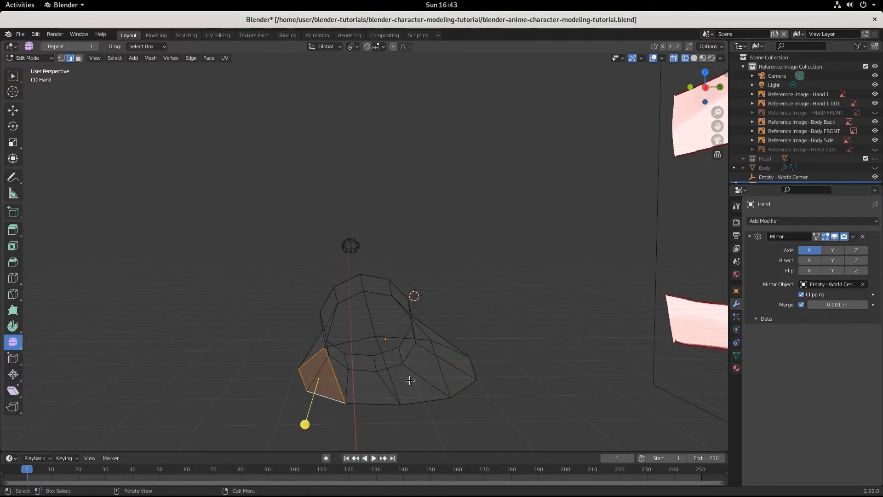
Step: Add one horizontal loop cut centred across the new end-cap faces with a slide factor of 0
key("ctrl+r")
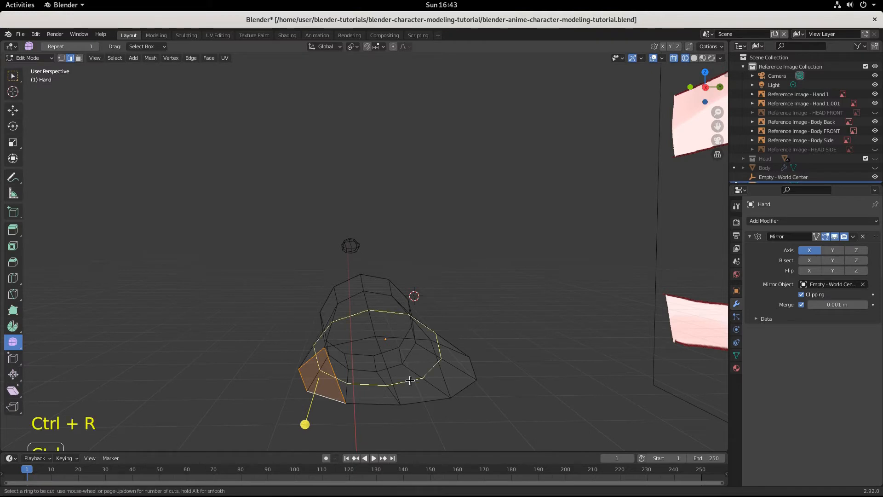
left_click(446, 368)
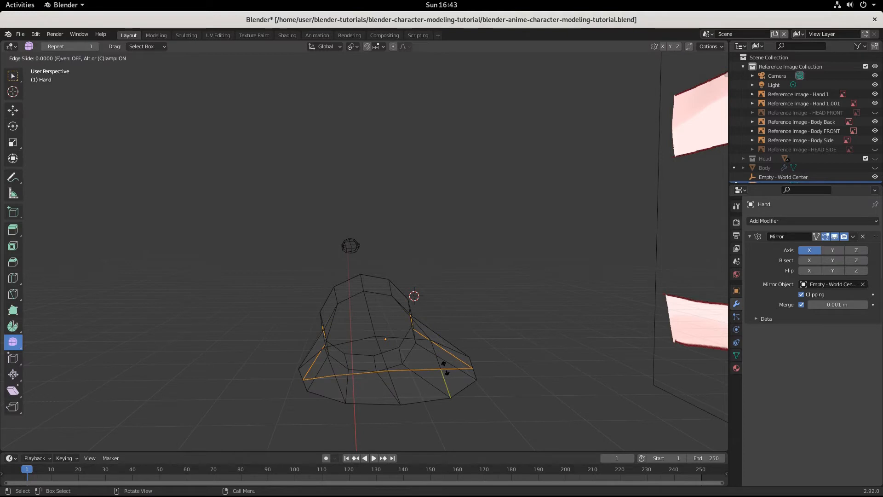
left_click(445, 368)
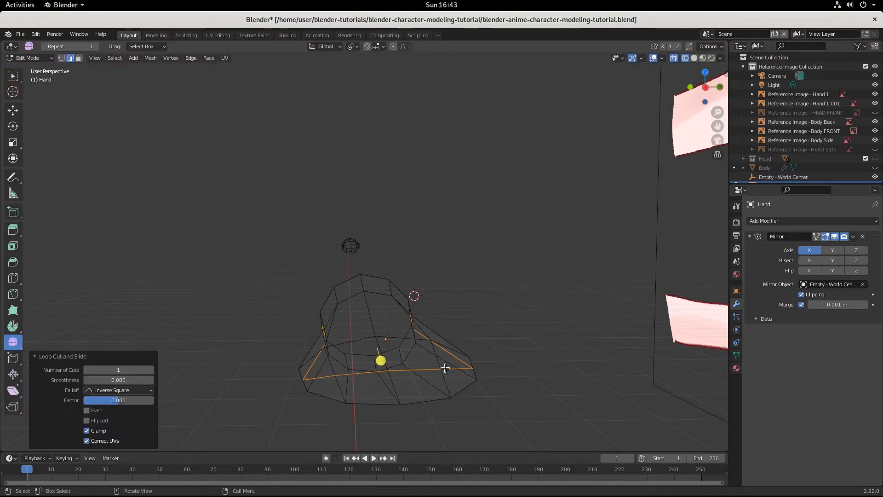
Step: With solid shading in right view, rotate the cap's outermost vertical edges on the -Y side by about 16°
left_click(694, 58)
mouse_move(459, 340)
middle_mouse_down()
mouse_move(466, 323)
mouse_move(456, 336)
middle_mouse_up()
key("KP_3")
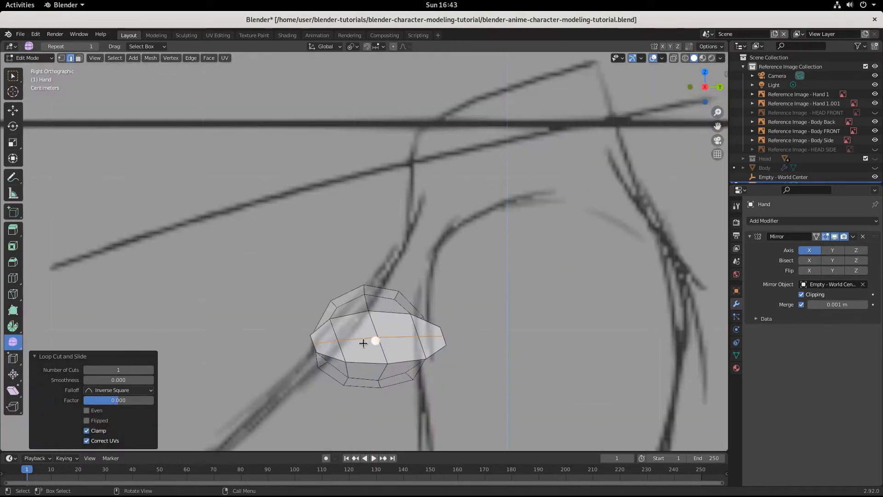
left_click(328, 348)
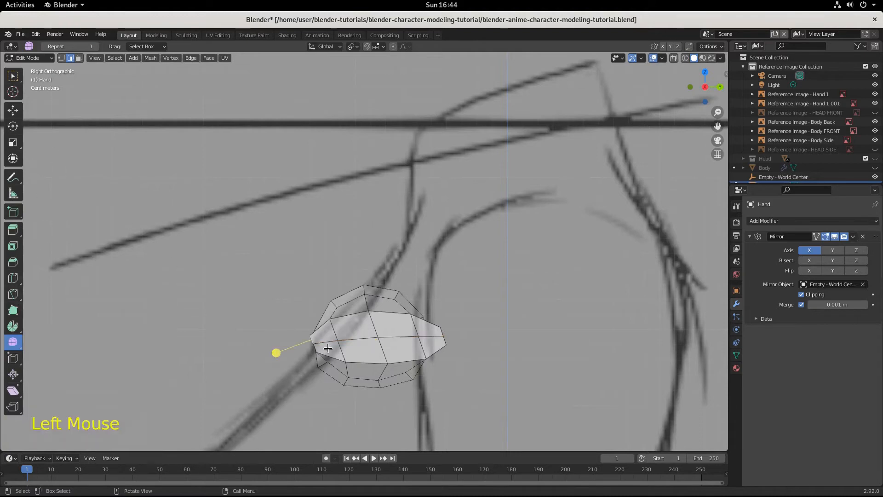
left_click(315, 348, "shift")
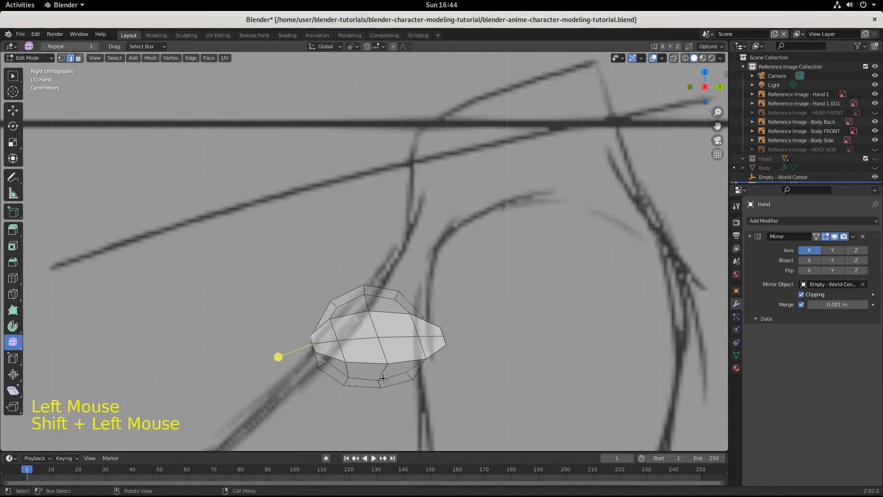
key("r")
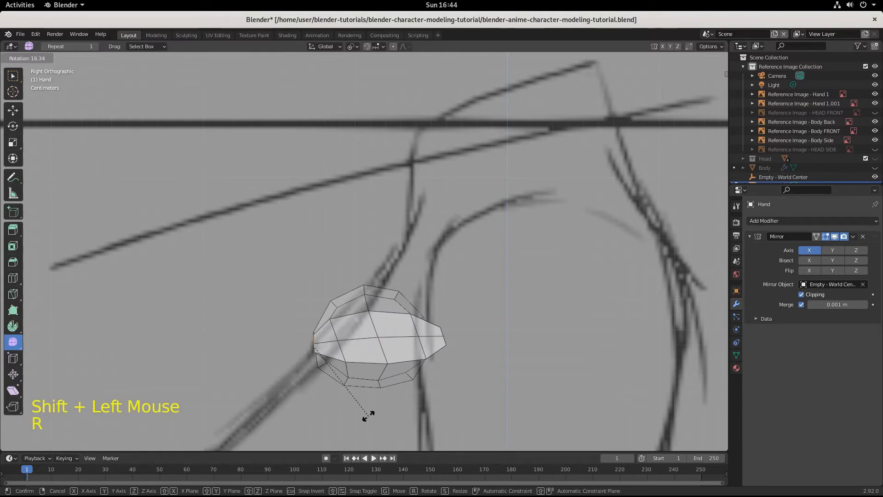
left_click(368, 416)
Step: Rotate the cap's next inner pair of vertical edges by 17.9° and move them about -0.0042 m along Y
left_click(342, 354)
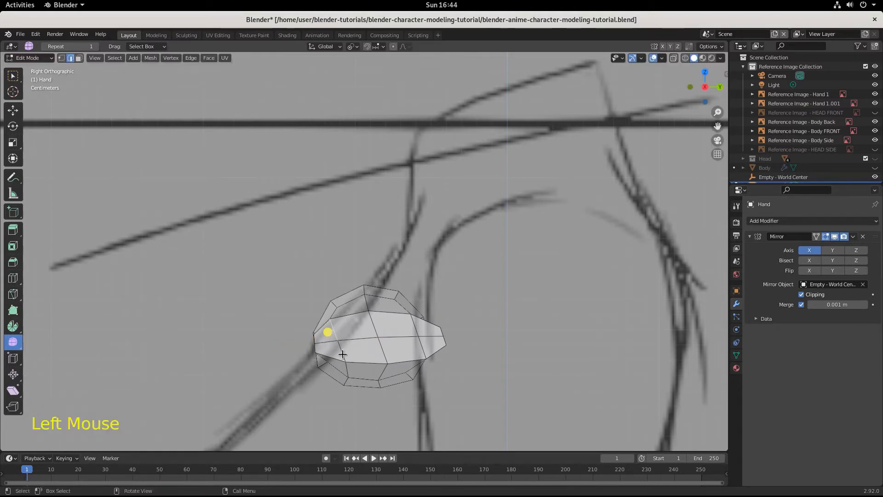
left_click(343, 354, "shift")
key("r")
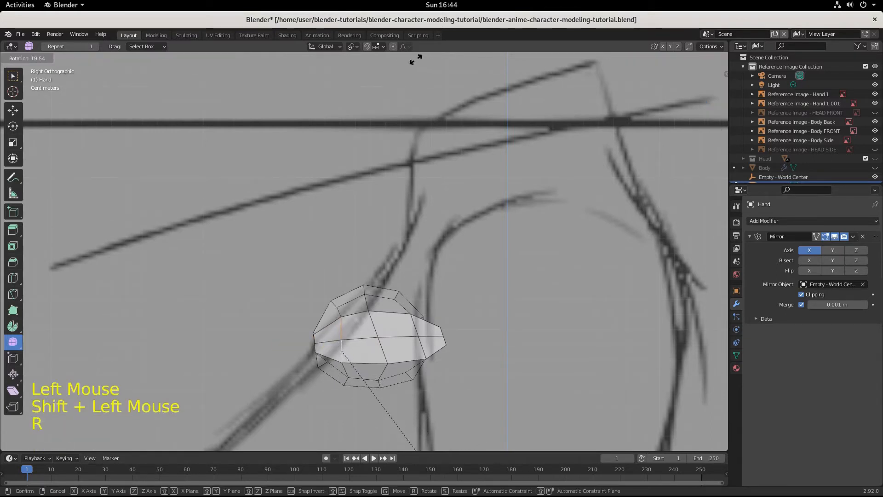
left_click(430, 424)
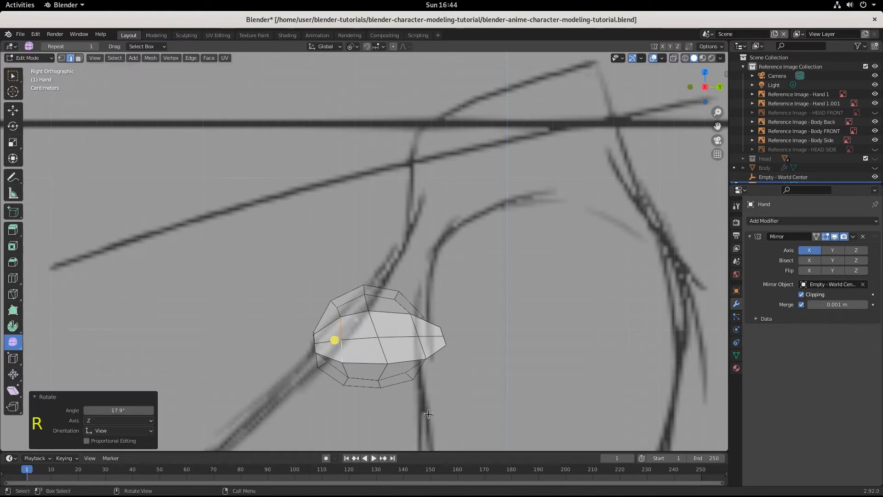
key("g")
left_click(423, 415)
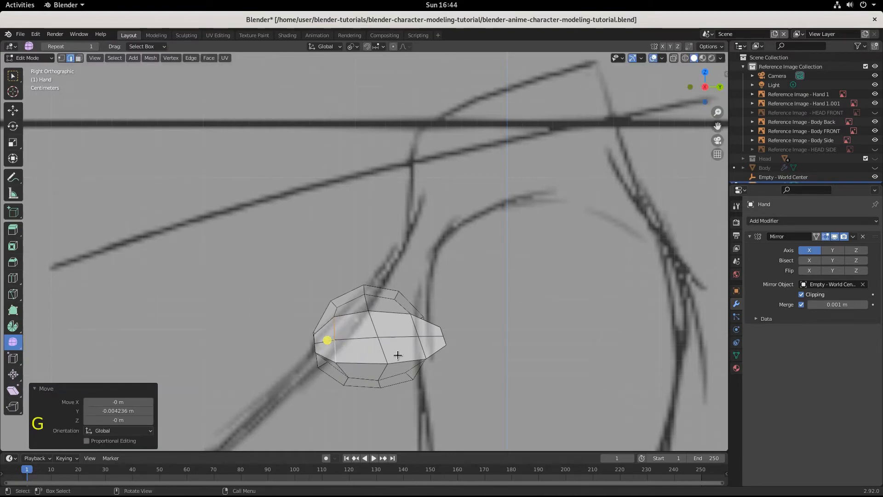
Step: Rotate the cap's middle pair of vertical edges by 17.5° and shift them slightly toward -Y to even the spacing
left_click(375, 327)
left_click(387, 352, "shift")
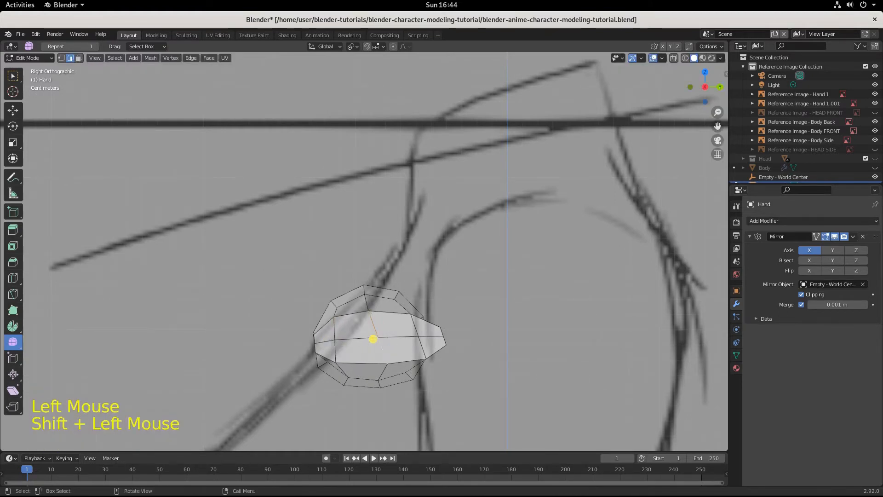
key("r")
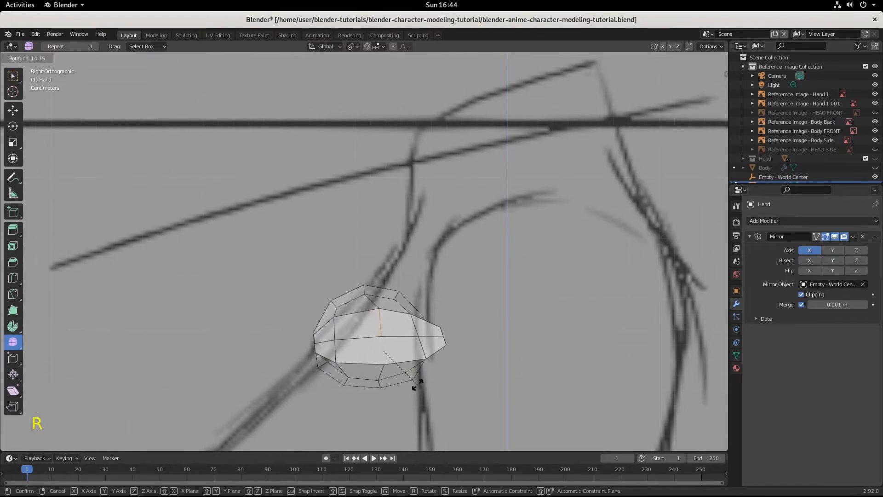
left_click(415, 384)
key("g")
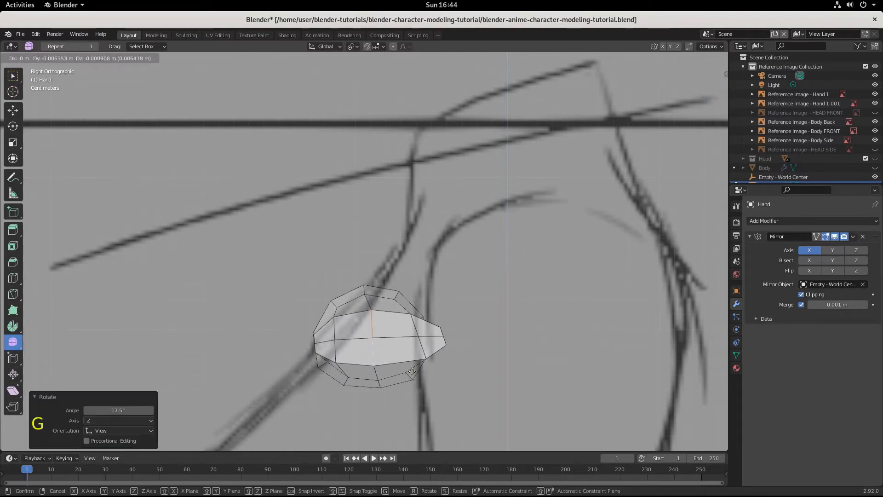
left_click(408, 371)
Step: Rotate the inner vertical edges on the cap's +Y side by 16.9° and move them about -0.01 m along Y
left_click(421, 321)
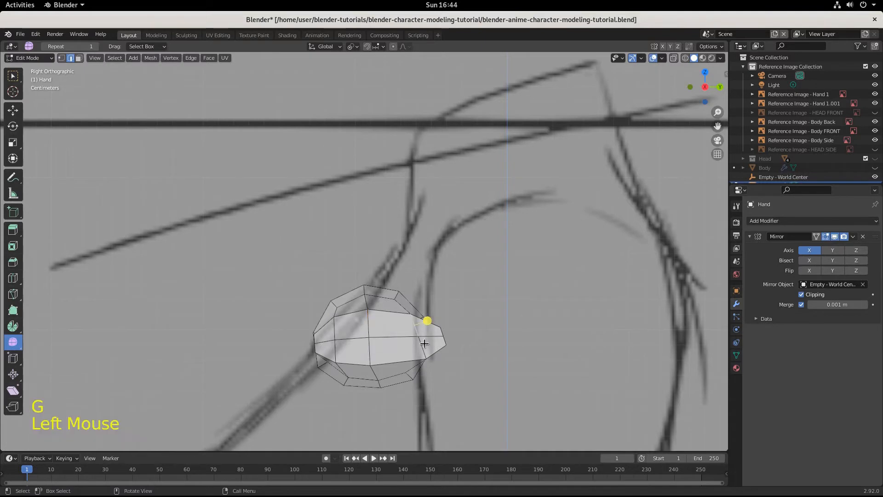
left_click(421, 340, "shift")
key("r")
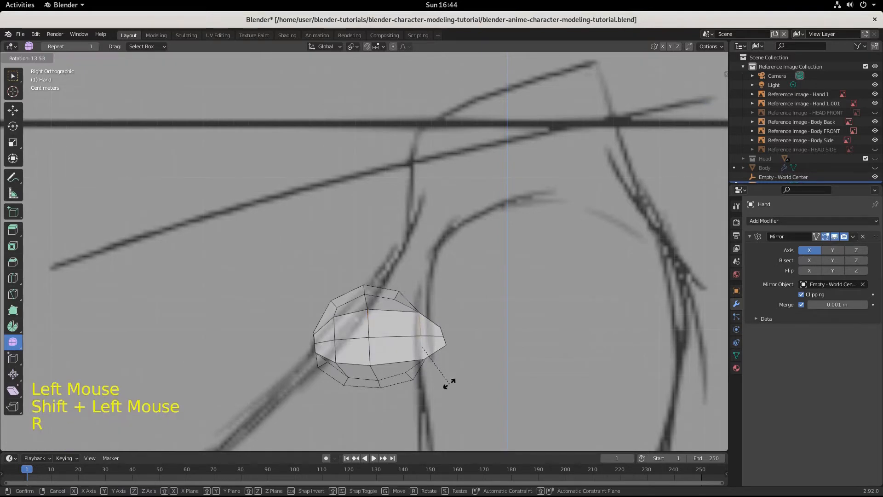
left_click(447, 386)
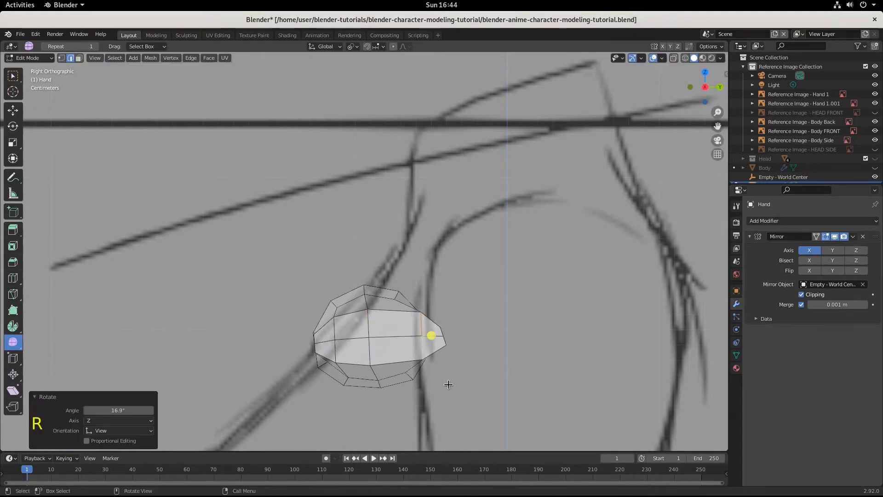
key("g")
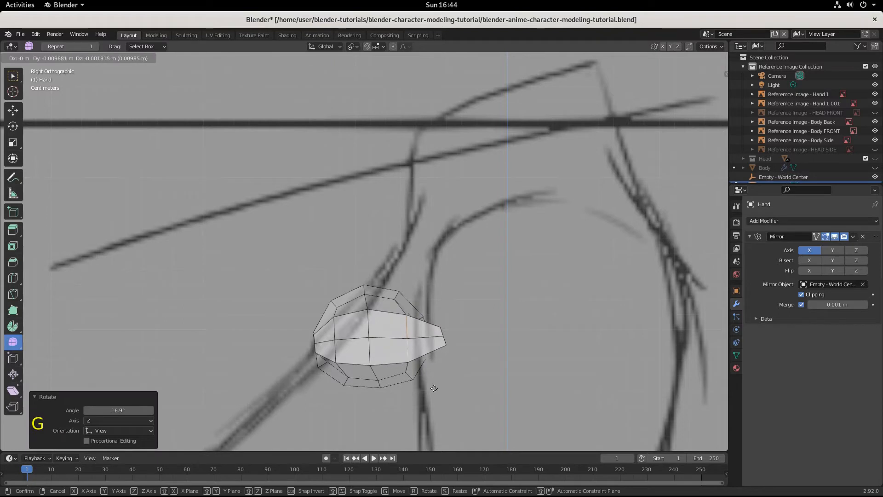
left_click(434, 386)
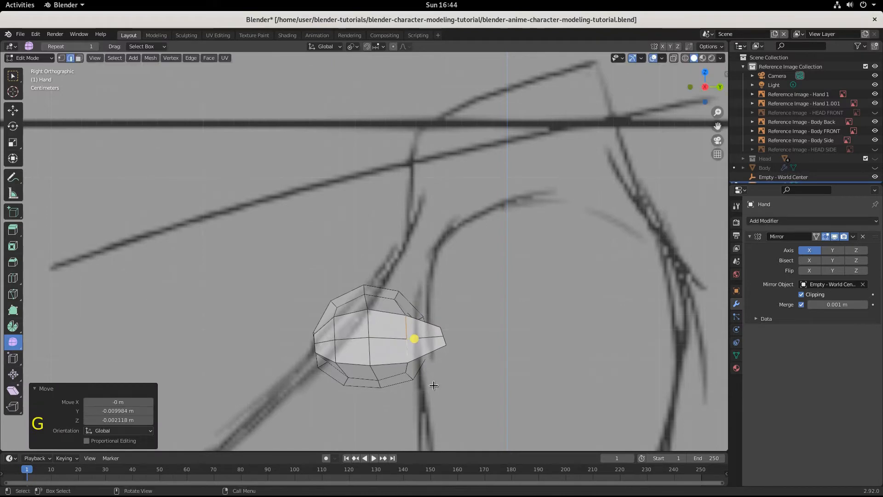
Step: Rotate the cap's outermost +Y vertical edges by 12.6° and move them about -0.007 m in Y and -0.0027 m in Z
left_click(444, 342)
left_click(442, 332, "shift")
key("r")
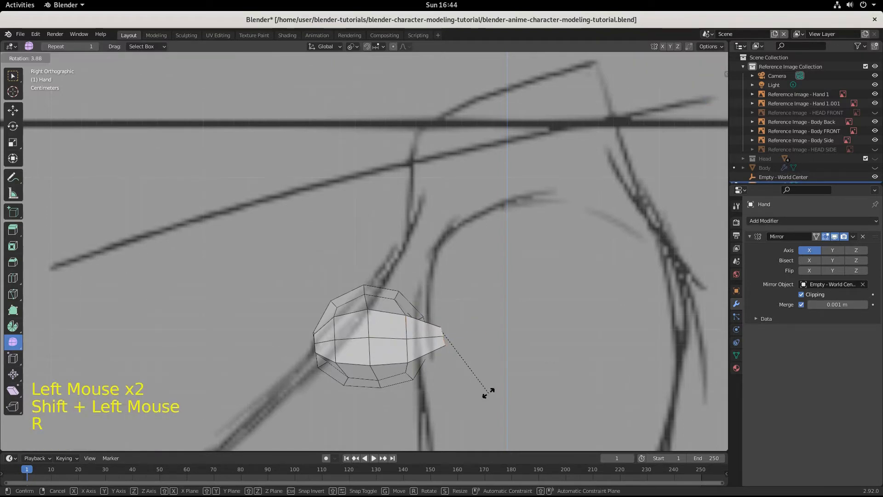
left_click(476, 390)
key("g")
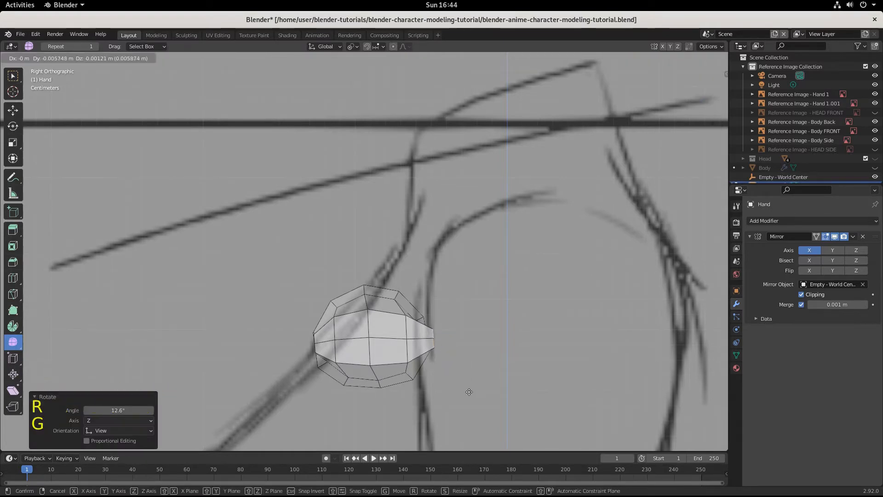
left_click(467, 394)
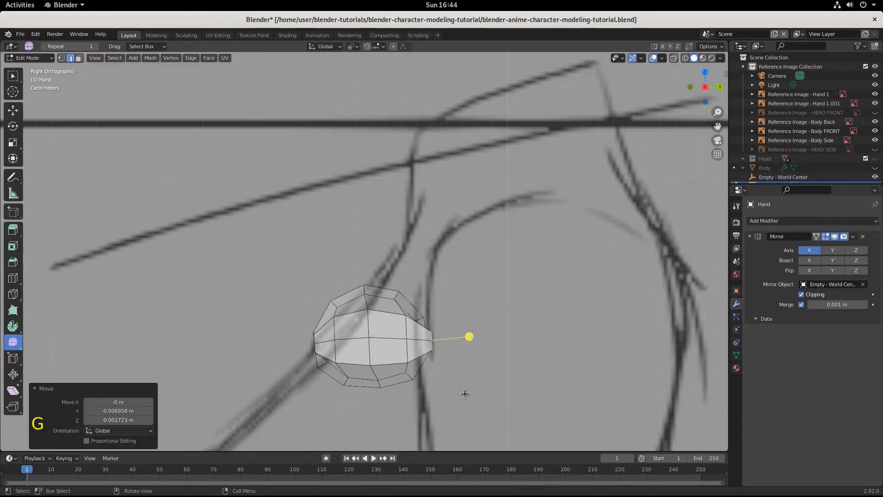
Step: In top view with X-ray, scale the whole palm end by 1.111 along Y and move it about -0.0039 m in X and 0.0048 m in Y
key("KP_7")
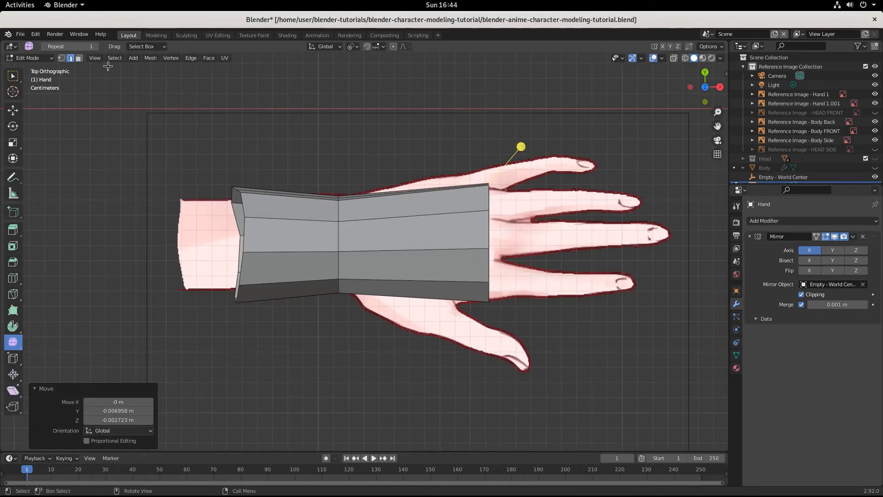
left_click(674, 58)
left_click(410, 162)
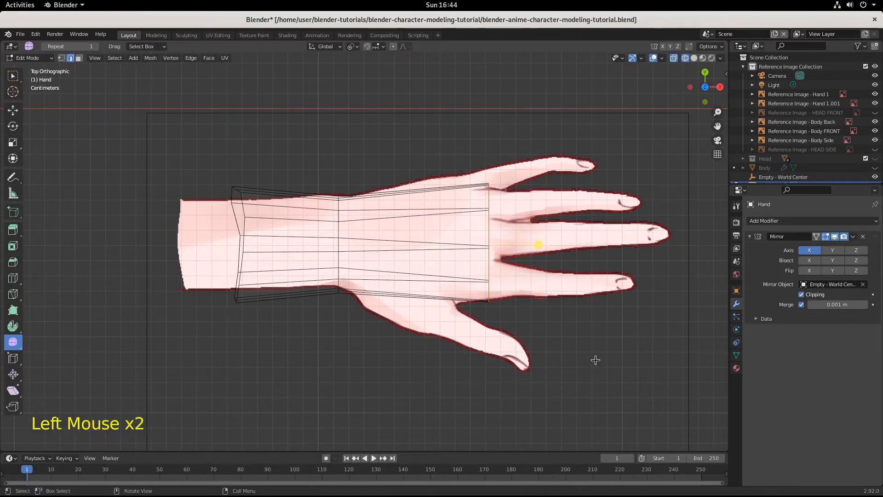
key("s")
key("y")
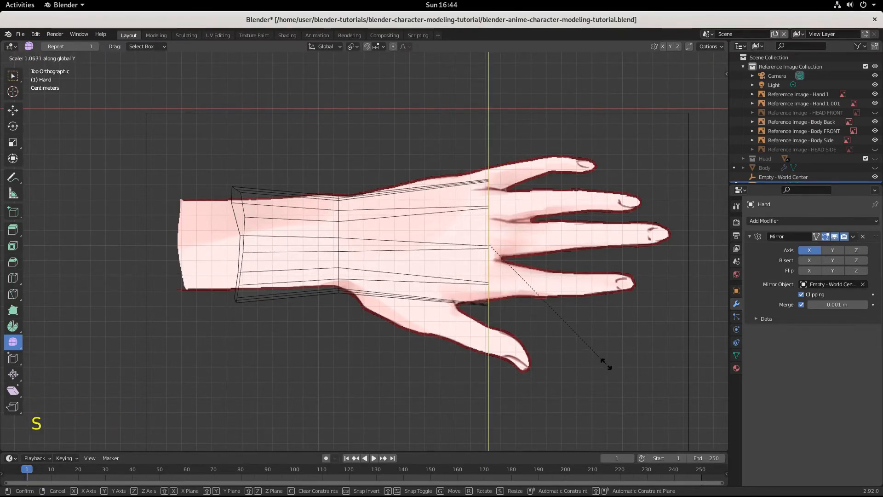
left_click(612, 368)
key("g")
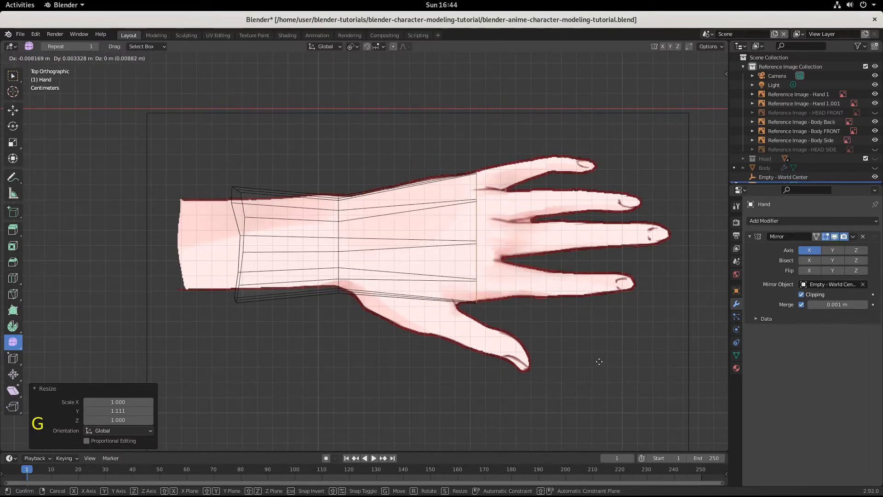
left_click(605, 358)
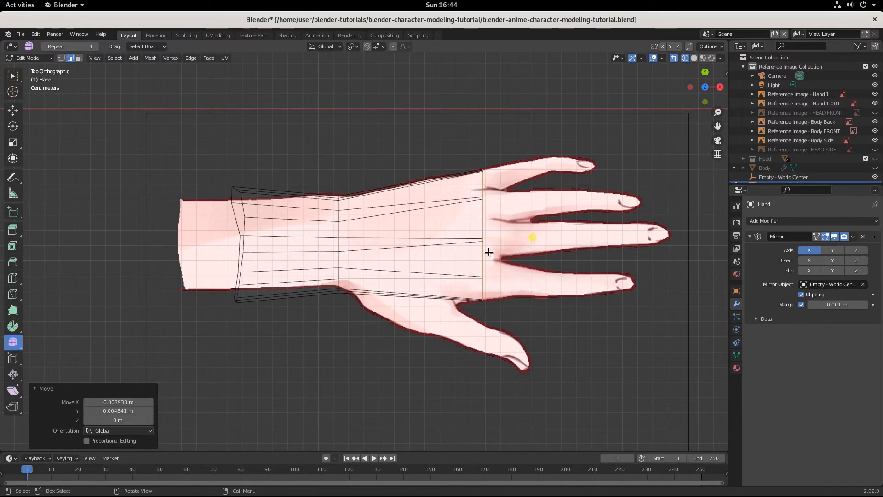
key("KP_1")
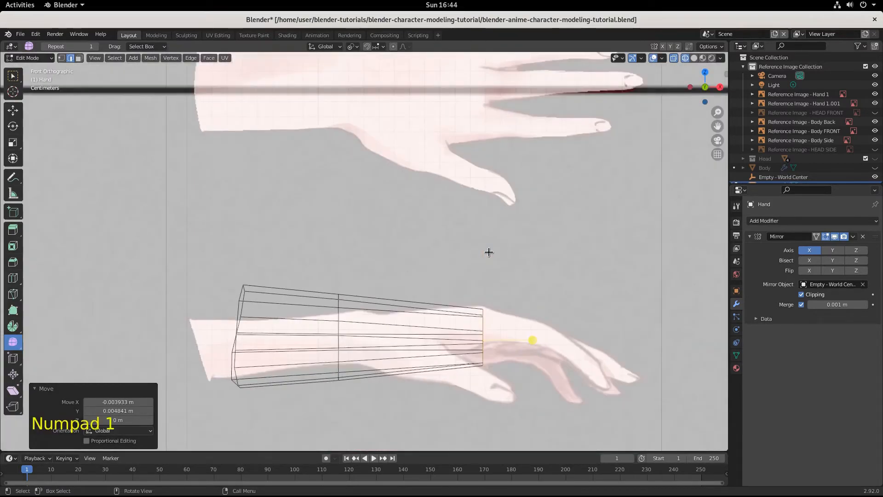
middle_click_drag(510, 388, 486, 383)
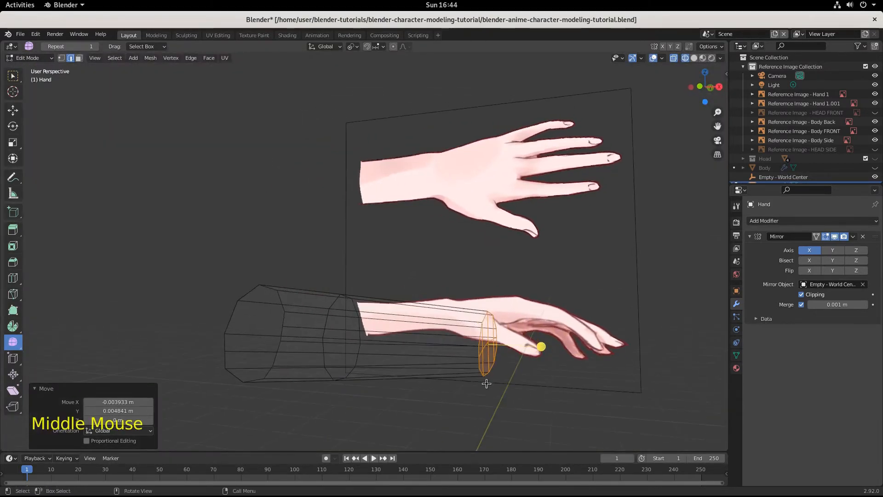
Step: Check the hand in right and top orthographic views, and save the file
key("KP_3")
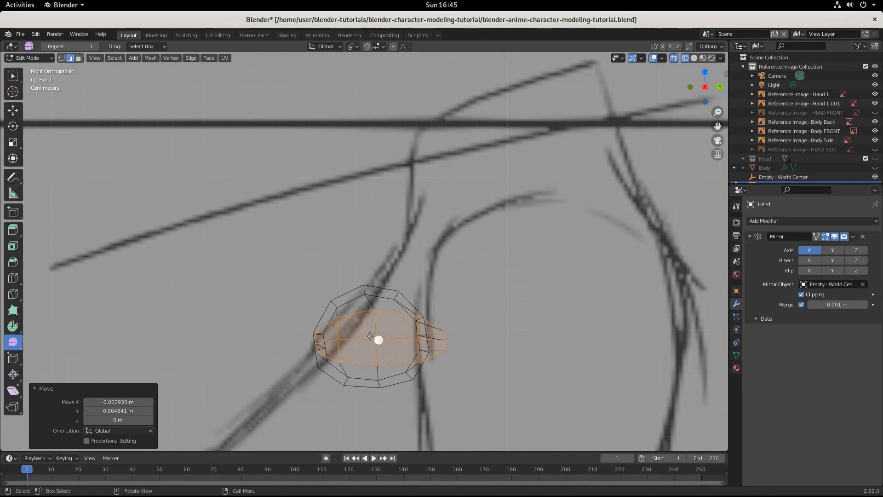
key("KP_7")
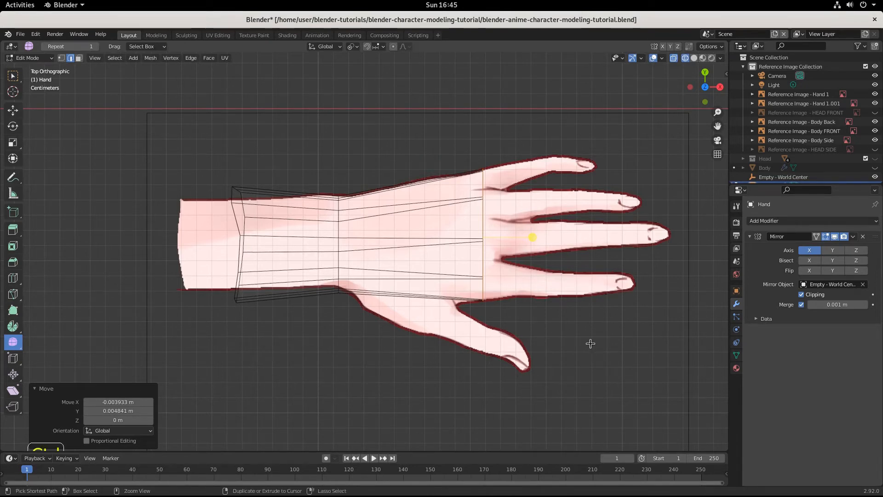
key("ctrl+s")
Step: Bevel the two vertical edges nearest the -Y side of the palm's end cap with a width of about 0.00346 m
middle_click_drag(591, 344, 358, 209)
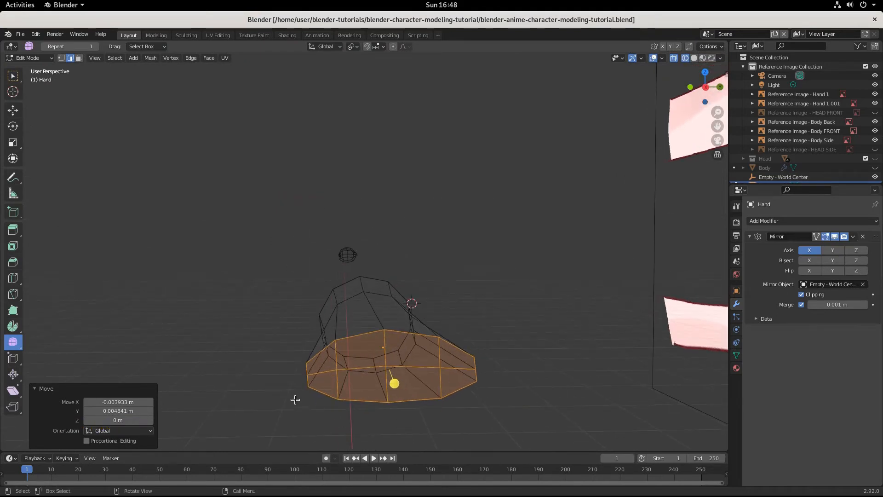
middle_click_drag(325, 395, 347, 380)
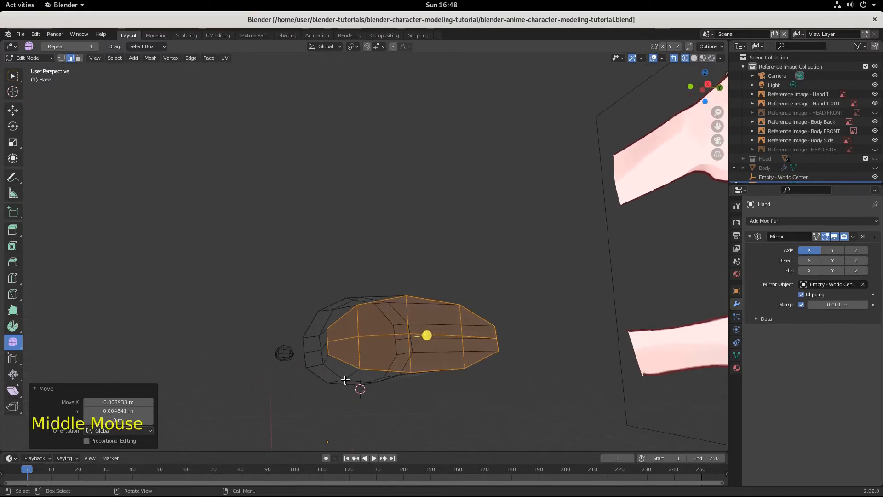
left_click(72, 60)
left_click(358, 323)
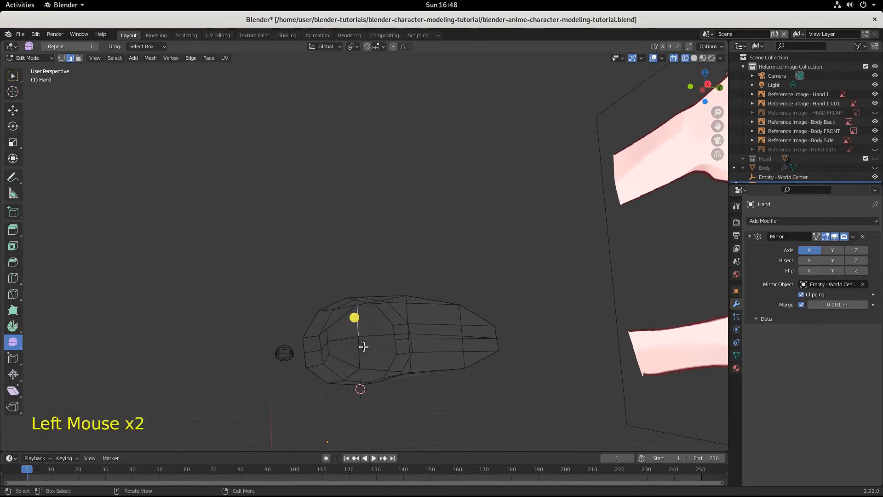
left_click(360, 351, "shift")
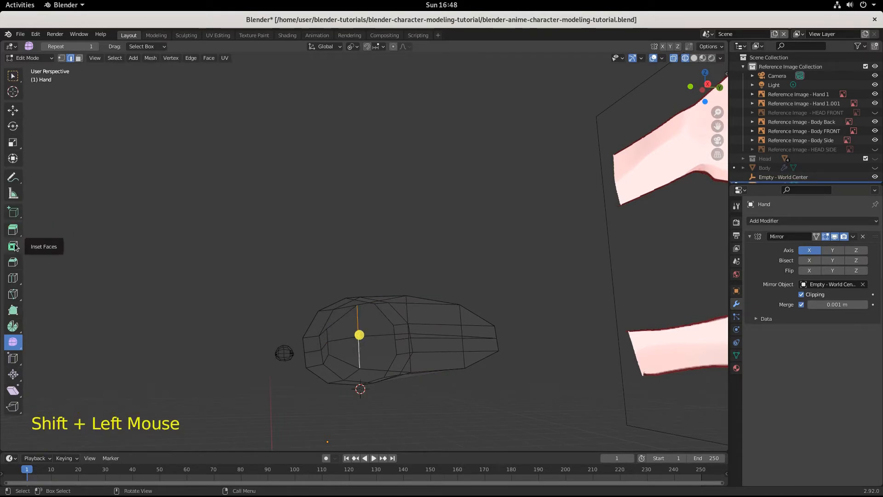
left_click(13, 262)
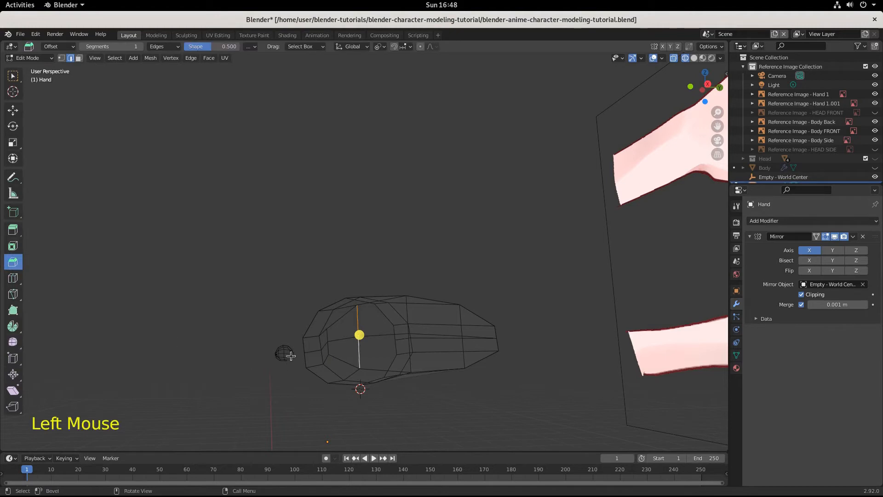
mouse_move(360, 335)
left_mouse_down()
mouse_move(372, 343)
mouse_move(363, 345)
left_mouse_up()
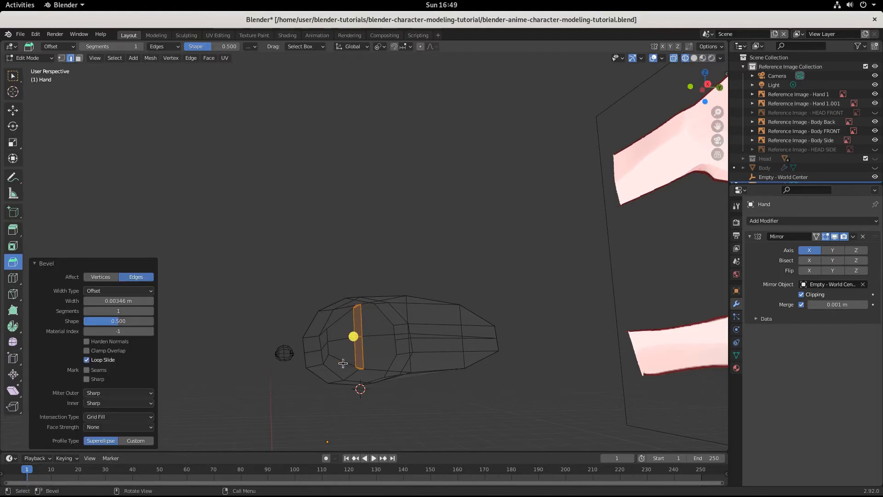
left_click(152, 331)
left_click(151, 332)
left_click(150, 331)
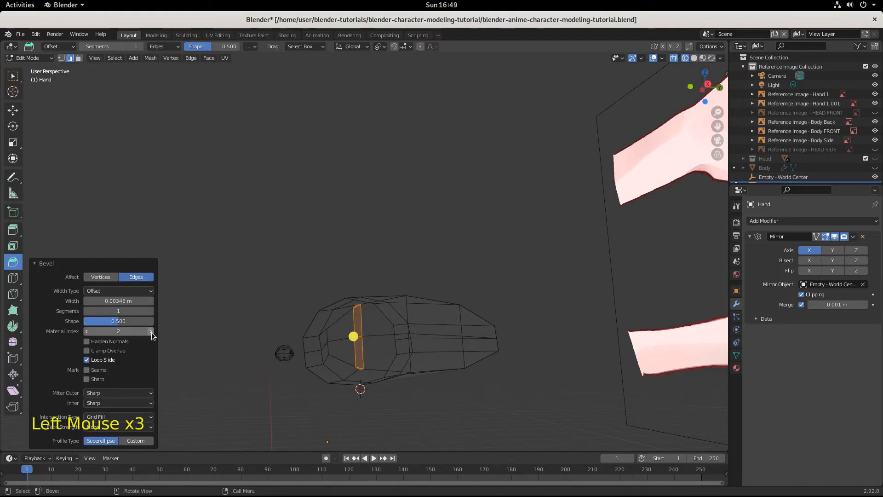
left_click(151, 331)
left_click(86, 331)
left_click(86, 331)
left_click(86, 331)
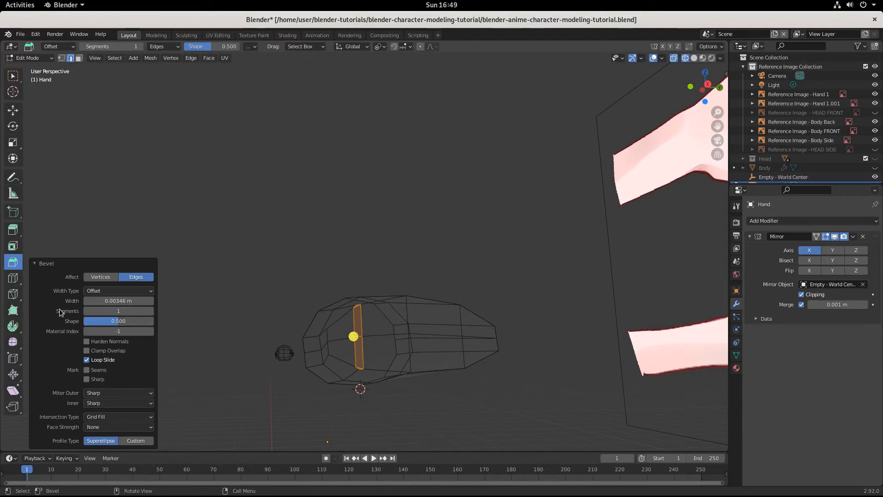
Step: Set the bevel's segments to 2 and show the viewport in solid shading
left_click(151, 311)
left_click(694, 58)
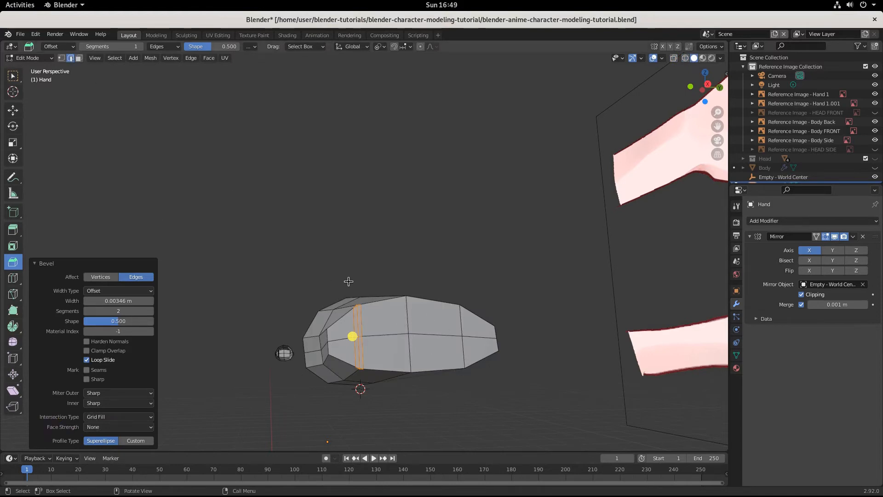
Step: Bevel the cap's middle pair of vertical edges with a width of about 0.00387 m and 2 segments
left_click(412, 317)
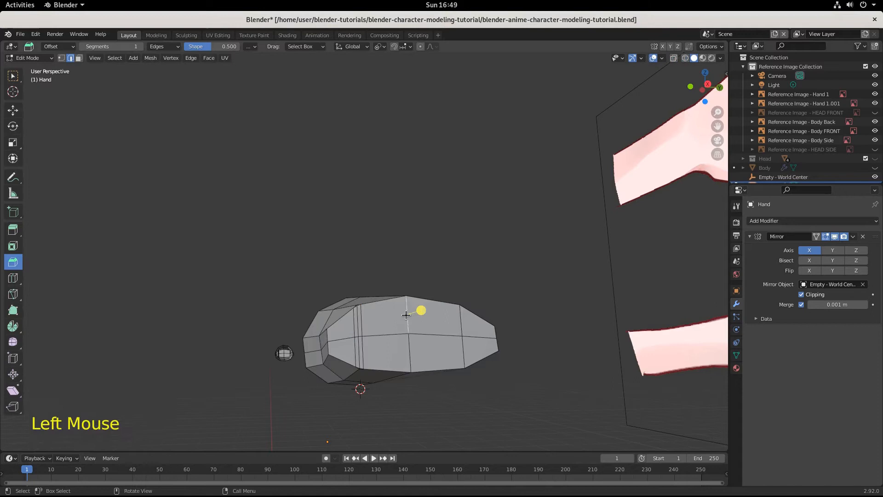
left_click(411, 351, "shift")
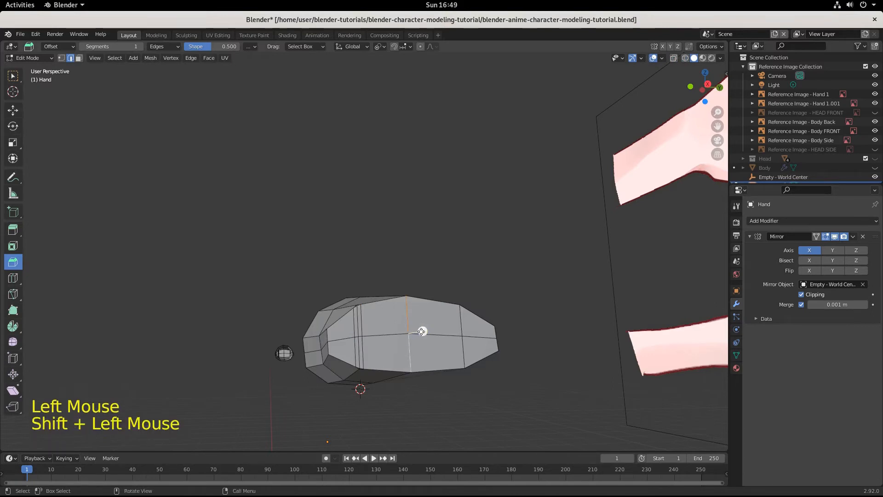
left_click_drag(421, 330, 422, 333)
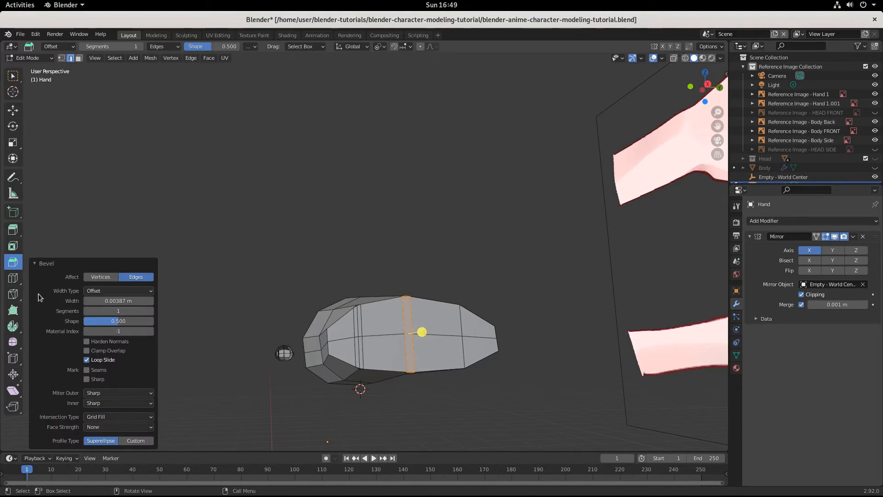
left_click(34, 266)
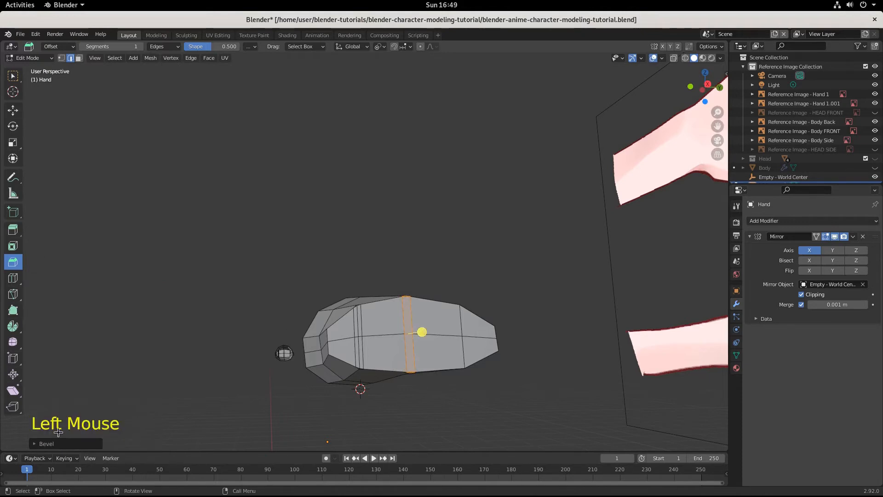
left_click(35, 444)
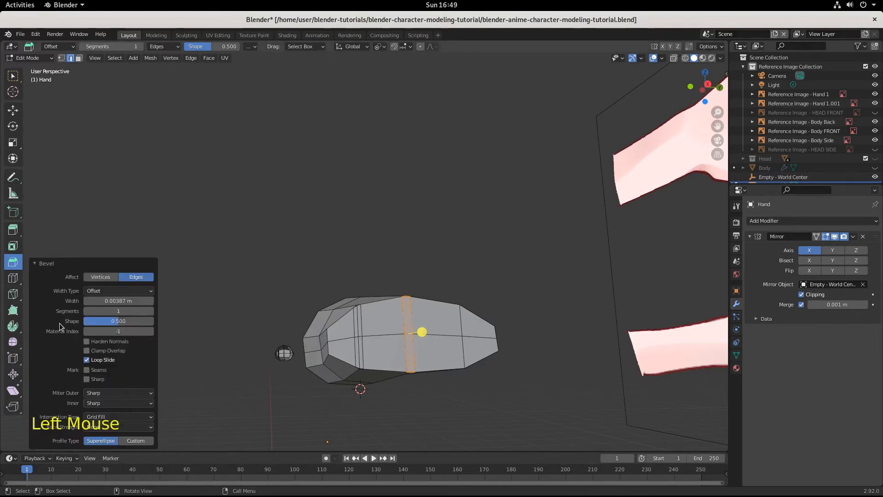
left_click(152, 313)
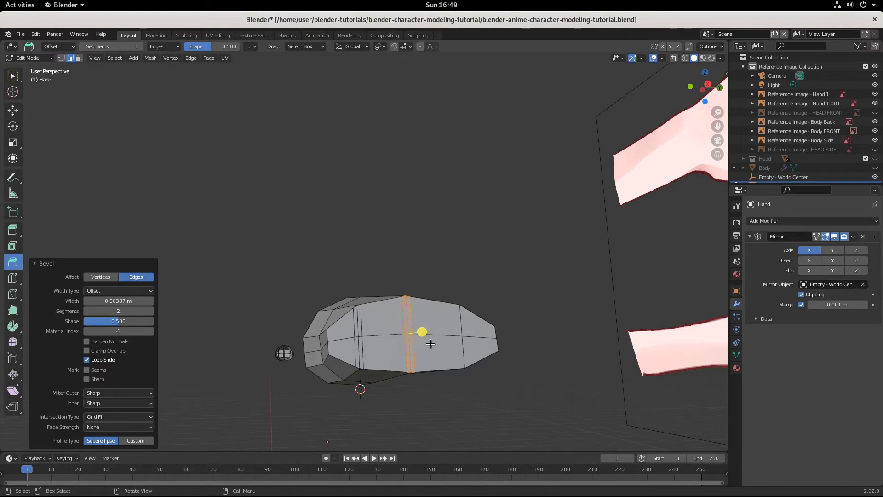
Step: Bevel the cap's vertical edge pair on the +Y side with a width of about 0.00299 m and 2 segments, and save the file
middle_click_drag(430, 344, 330, 338)
scroll(370, 394, "up", 3)
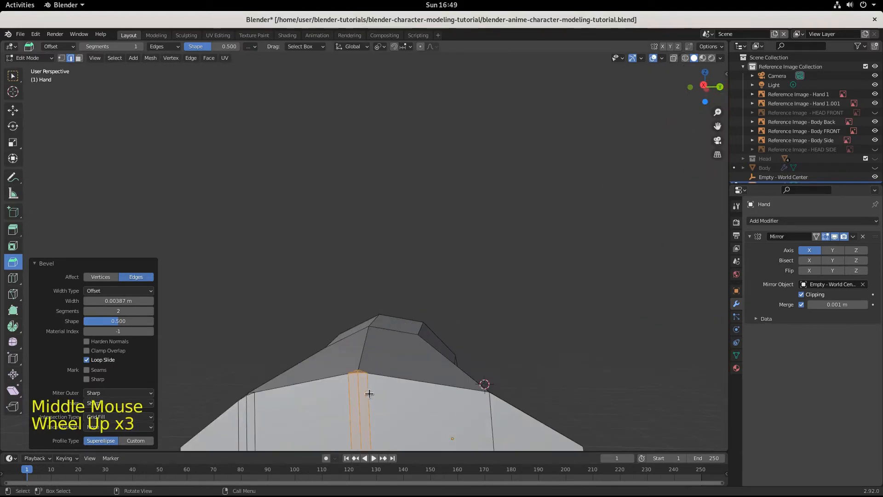
scroll(369, 394, "down", 1)
middle_click_drag(355, 419, 328, 322, "shift")
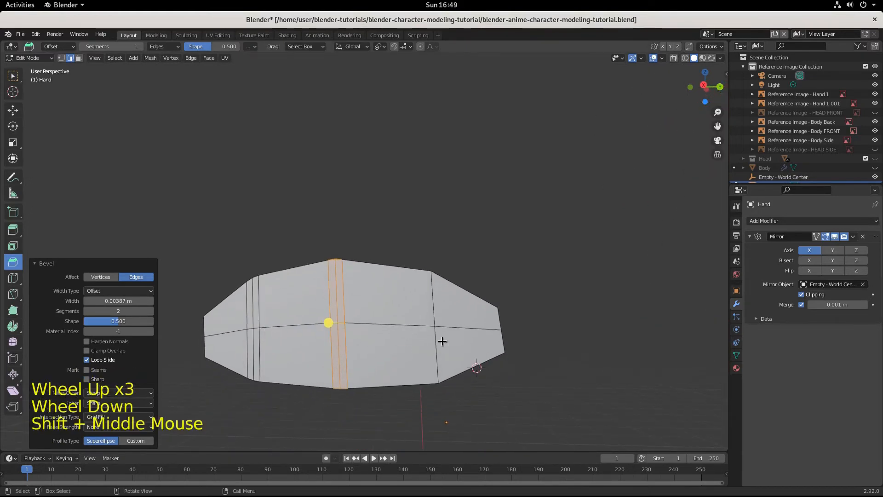
left_click(435, 301)
left_click(441, 335, "shift")
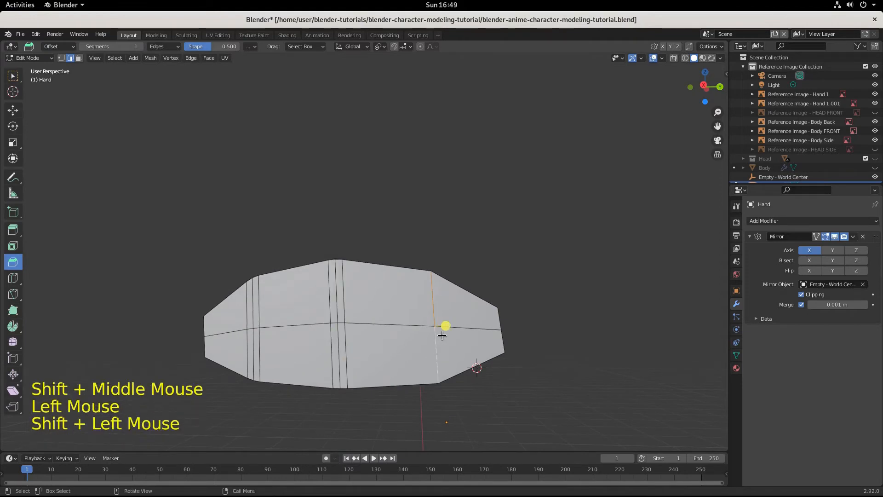
left_click_drag(444, 327, 455, 331)
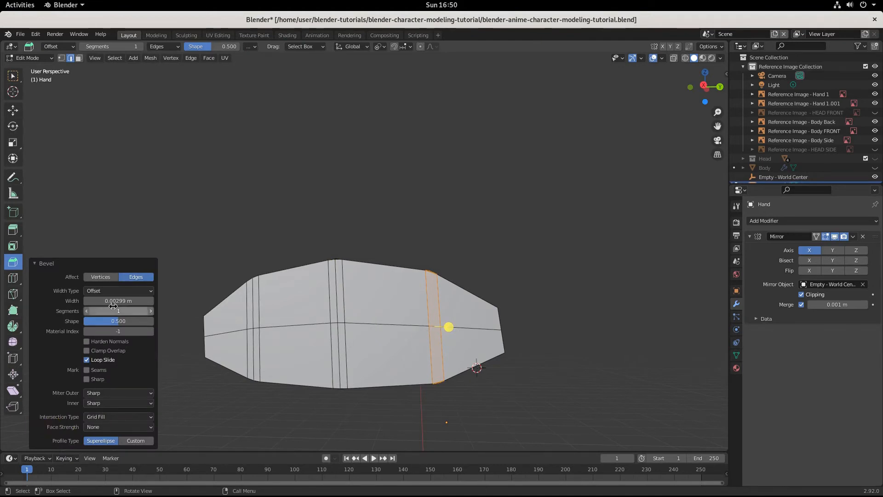
left_click(151, 312)
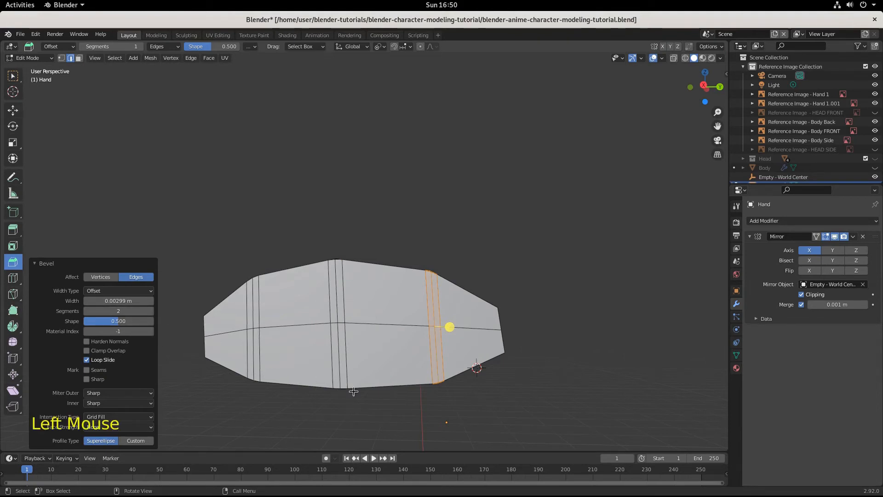
key("ctrl+s")
Step: Dissolve the short middle edge inside each triangular bevel corner on the palm's underside and upper side
middle_click_drag(353, 392, 409, 302)
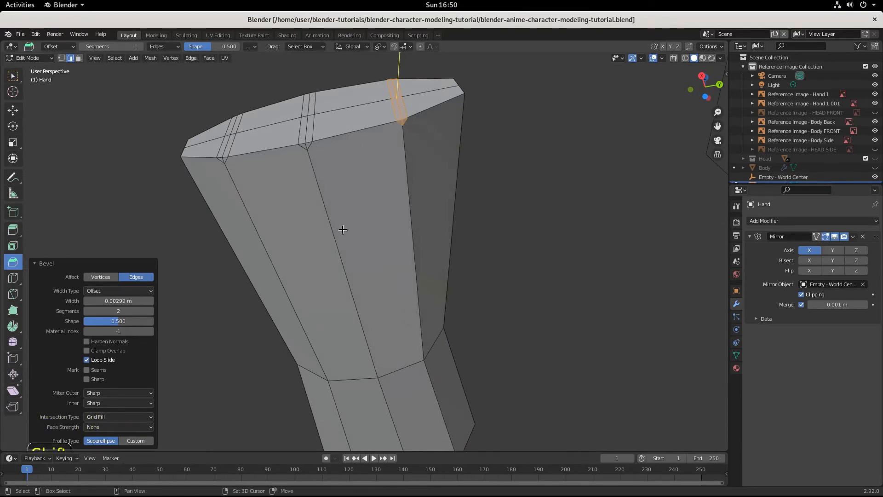
middle_click_drag(344, 230, 498, 281, "shift")
scroll(420, 276, "up", 1)
scroll(431, 266, "up", 2)
scroll(509, 270, "down", 1)
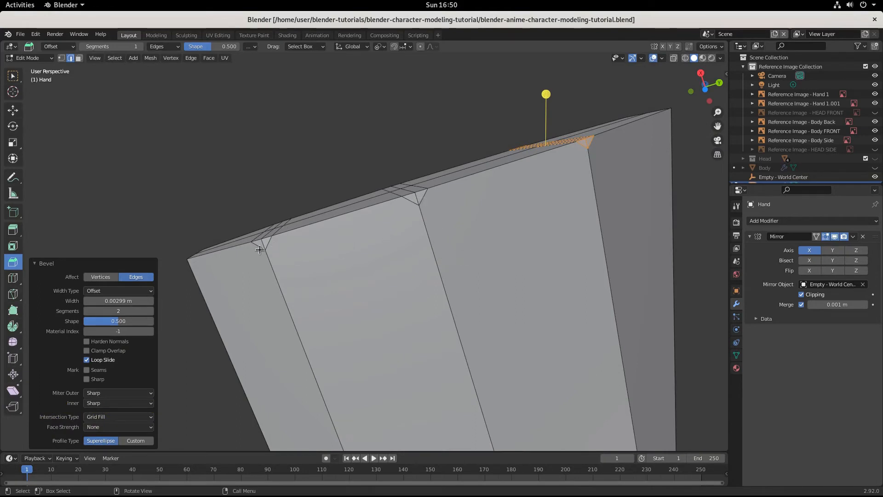
scroll(310, 296, "up", 3)
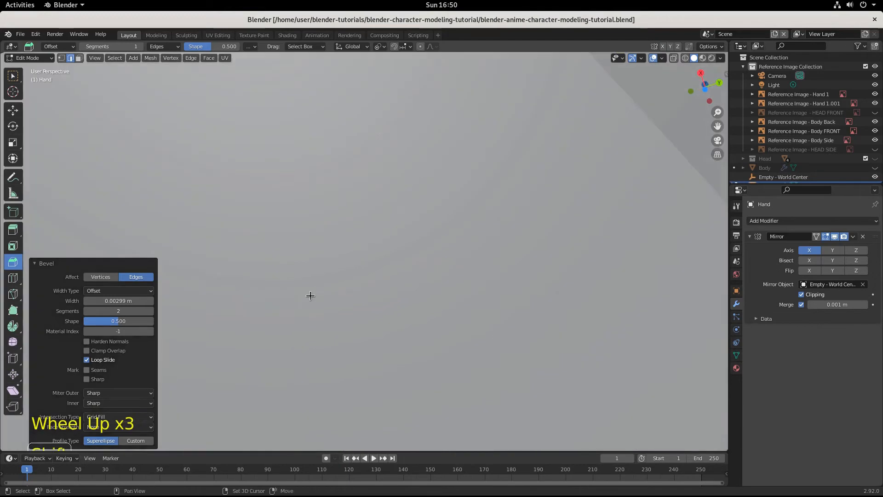
scroll(310, 296, "down", 2, "shift")
scroll(309, 296, "down", 1)
middle_click_drag(309, 296, 422, 304, "shift")
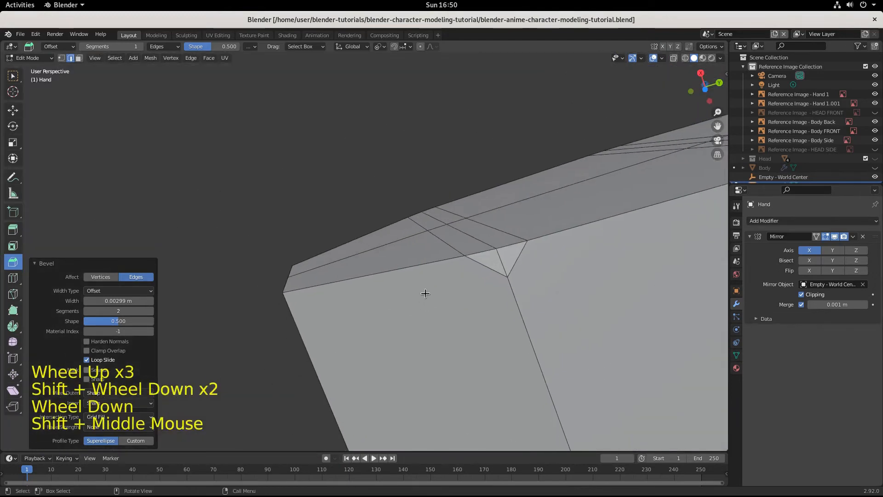
left_click(502, 260)
scroll(568, 292, "down", 2)
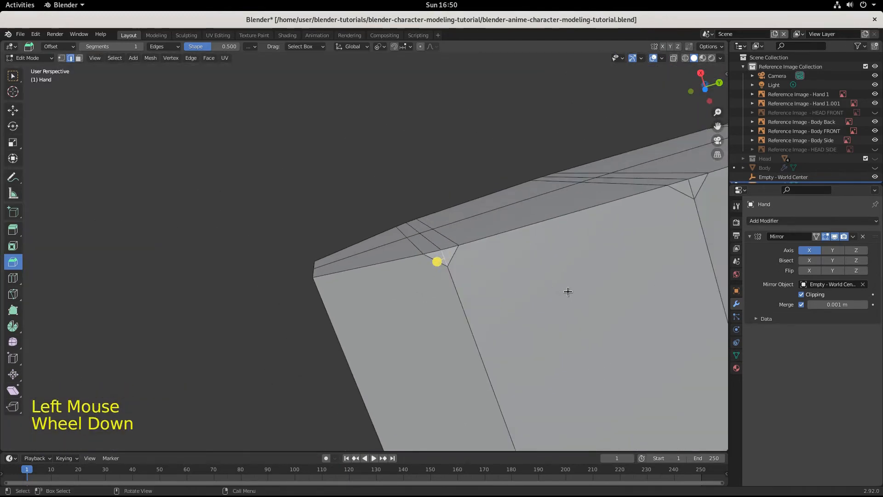
middle_click_drag(568, 291, 453, 308, "shift")
left_click(400, 240, "shift")
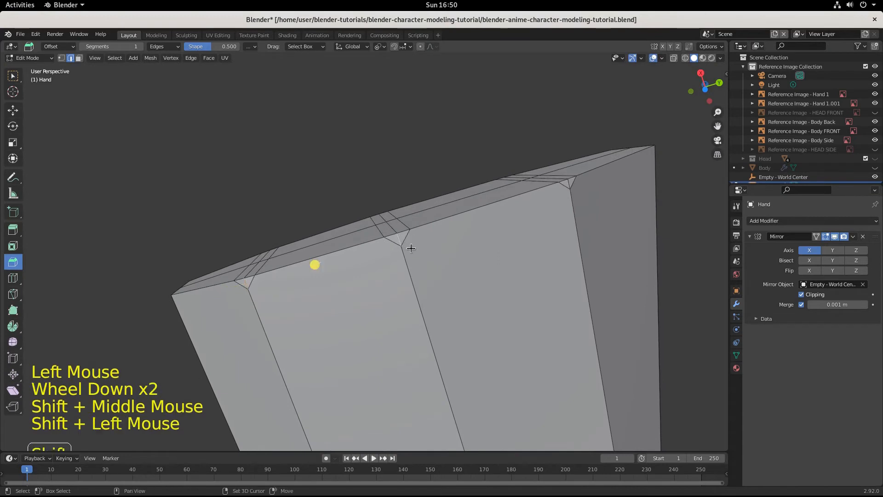
left_click(569, 183, "shift")
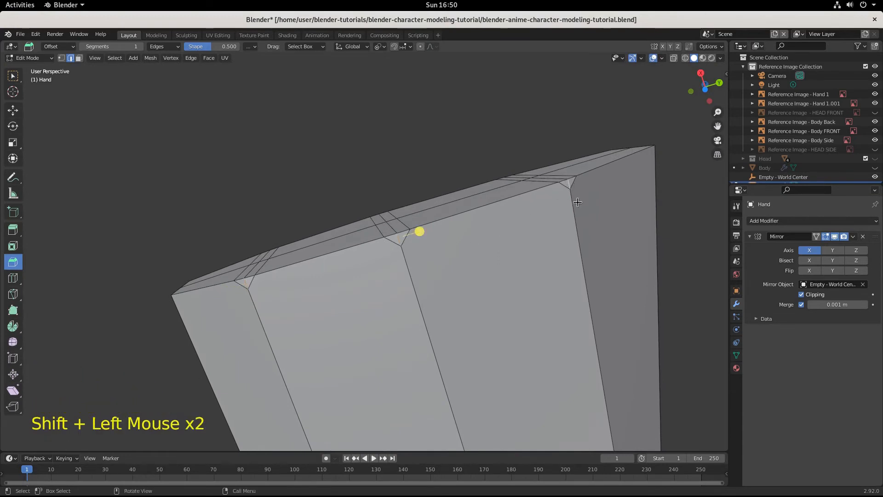
middle_click_drag(598, 214, 406, 309)
scroll(476, 363, "up", 4)
scroll(496, 394, "up", 2)
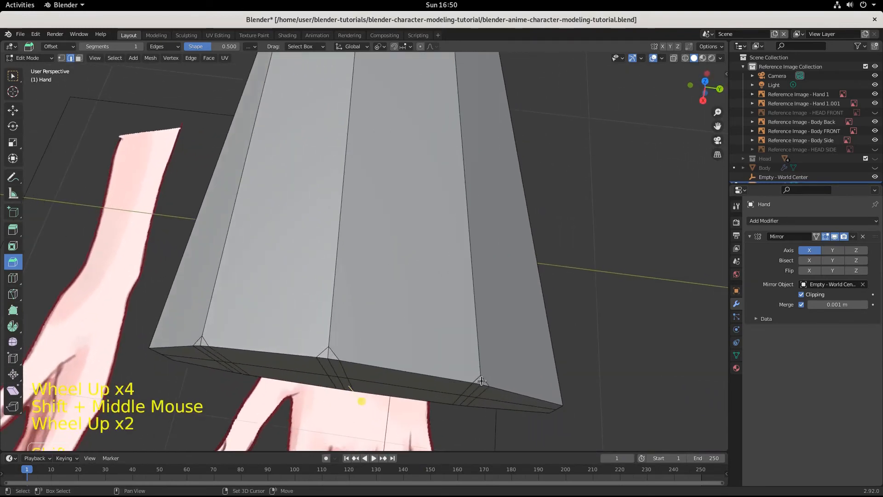
left_click(481, 381, "shift")
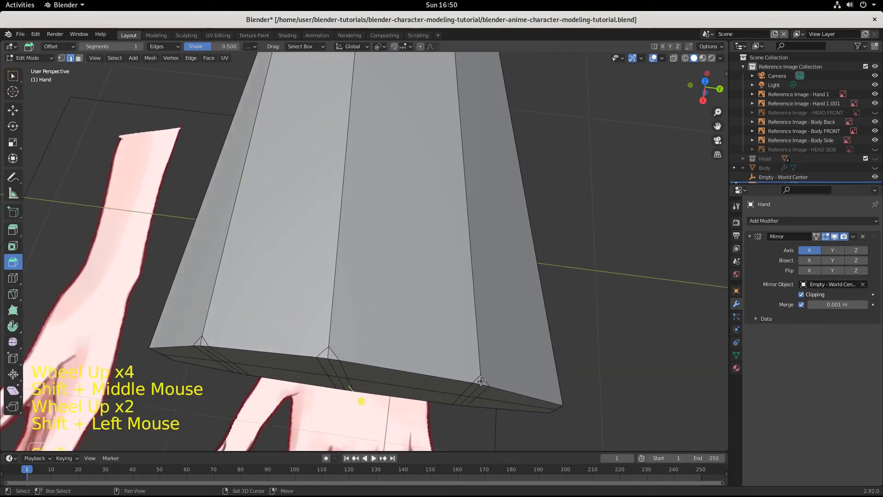
left_click(328, 353, "shift")
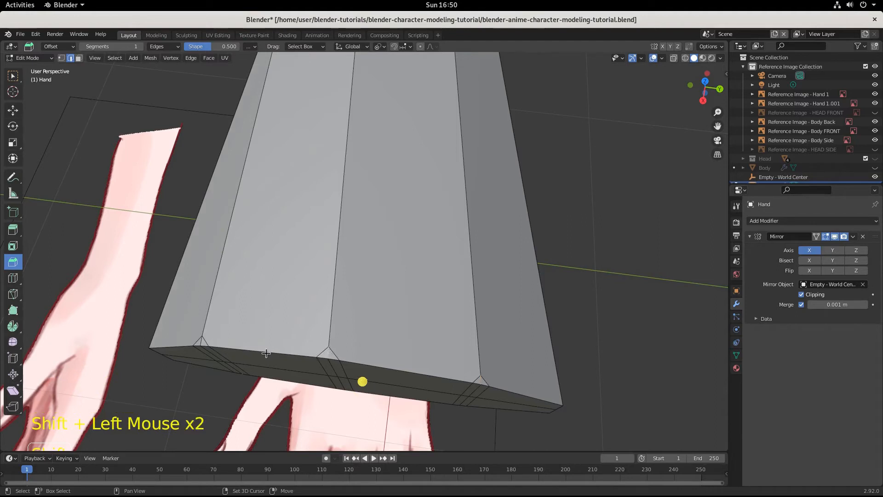
left_click(200, 342, "shift")
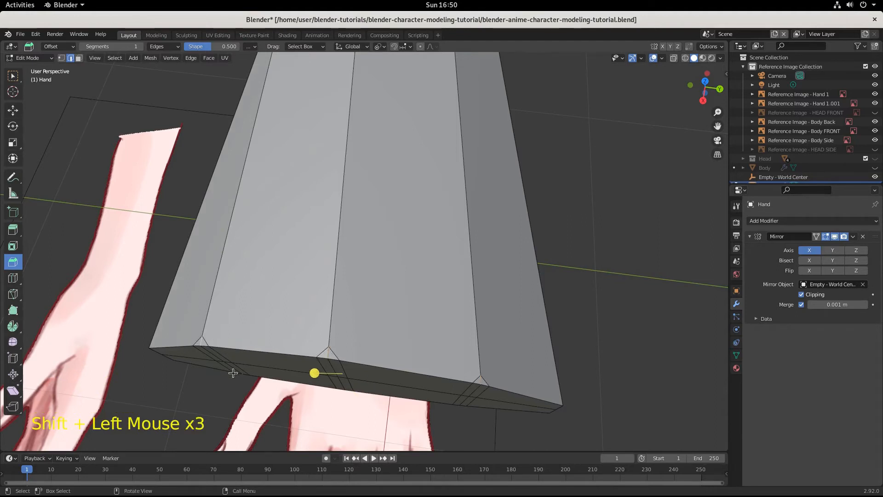
right_click(291, 314)
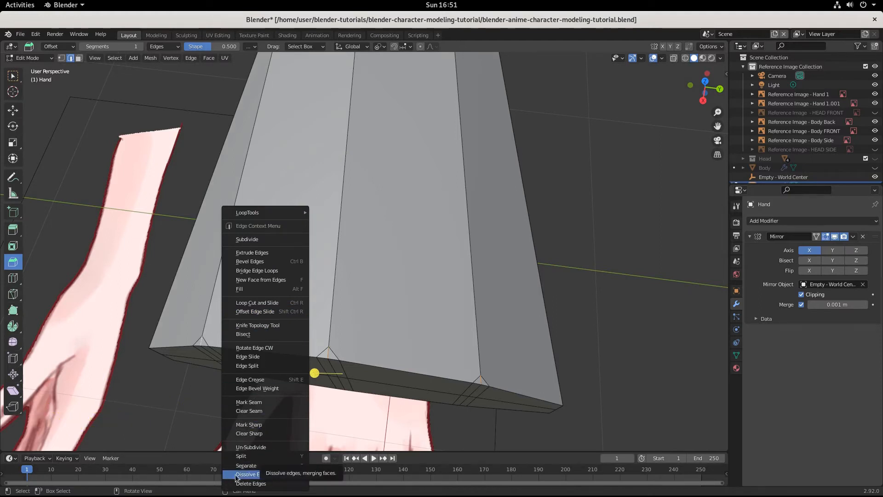
left_click(251, 477)
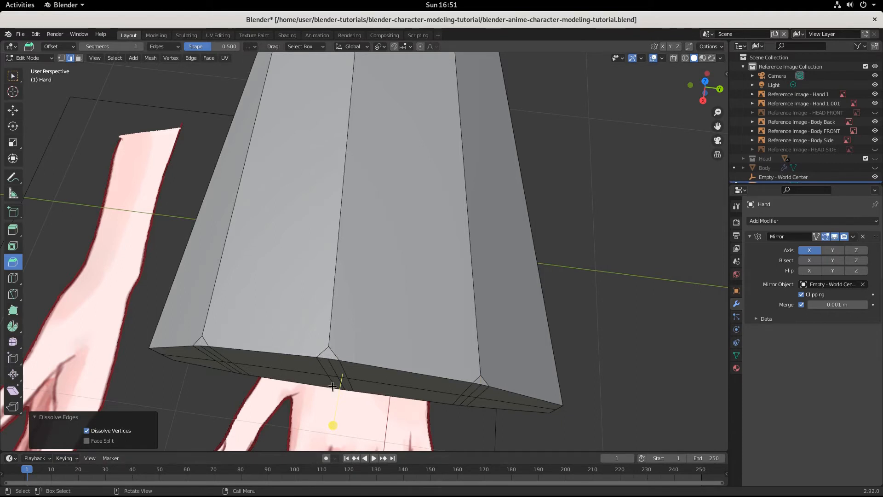
Step: Switch mesh selection to vertices for working on the corner points at the palm's end
middle_click_drag(333, 386, 335, 354)
middle_click_drag(328, 363, 324, 292, "shift")
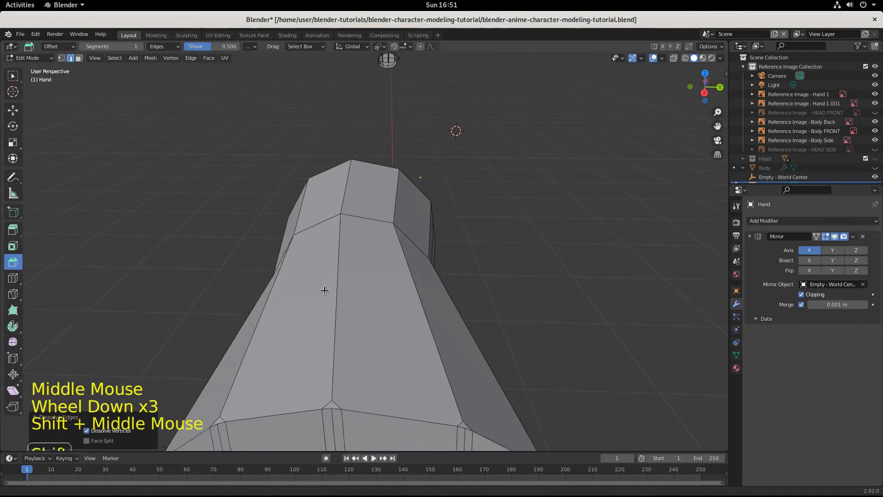
scroll(357, 270, "up", 3)
middle_click_drag(367, 339, 339, 189)
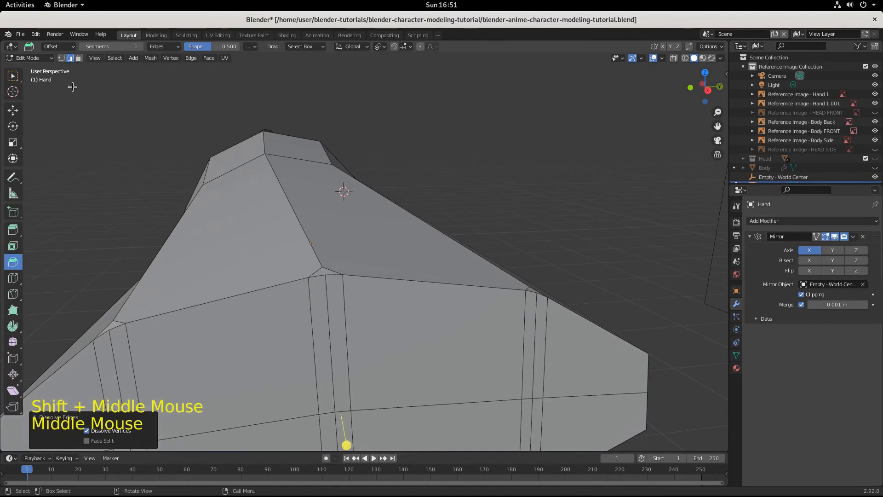
left_click(62, 58)
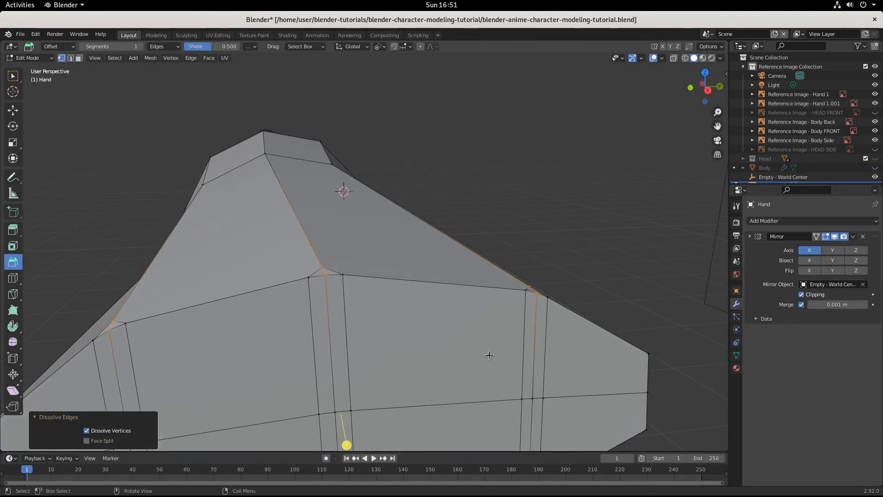
Step: Examine the triangular bevel corners along the palm's end and how they meet the long palm edges
scroll(489, 355, "down", 2)
middle_click_drag(468, 357, 404, 357)
scroll(244, 358, "down", 2)
middle_click_drag(244, 359, 288, 394)
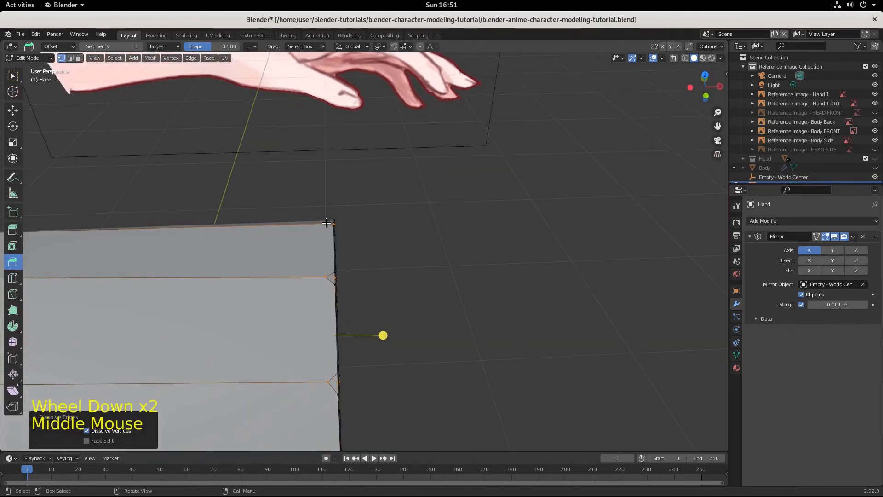
scroll(295, 352, "down", 3)
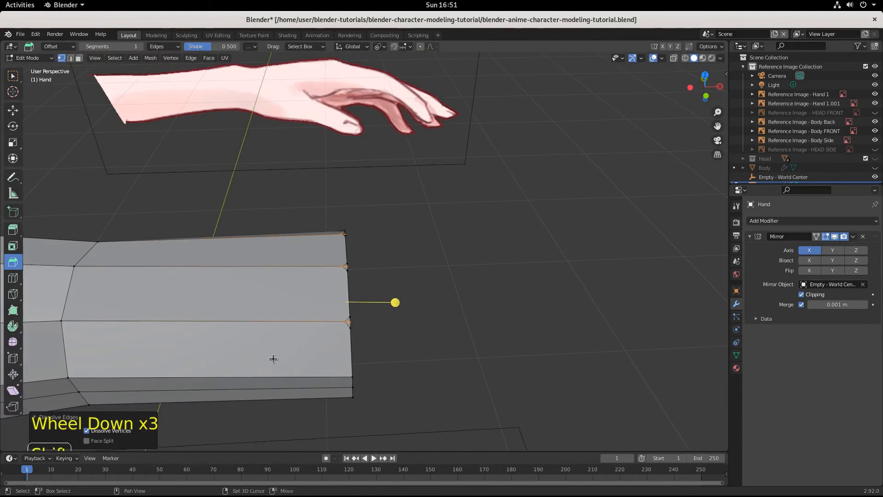
middle_click_drag(273, 359, 273, 289, "shift")
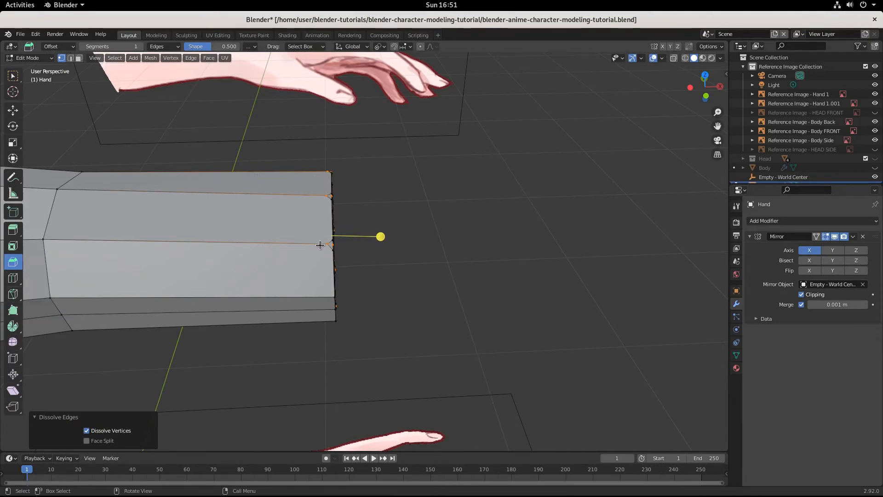
scroll(320, 245, "up", 4)
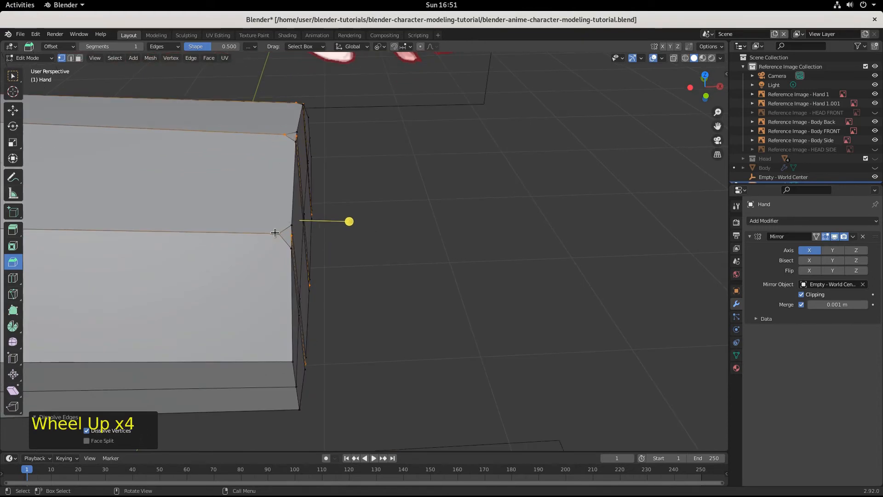
middle_click_drag(273, 380, 346, 128)
scroll(302, 309, "down", 1)
middle_click_drag(301, 309, 210, 295)
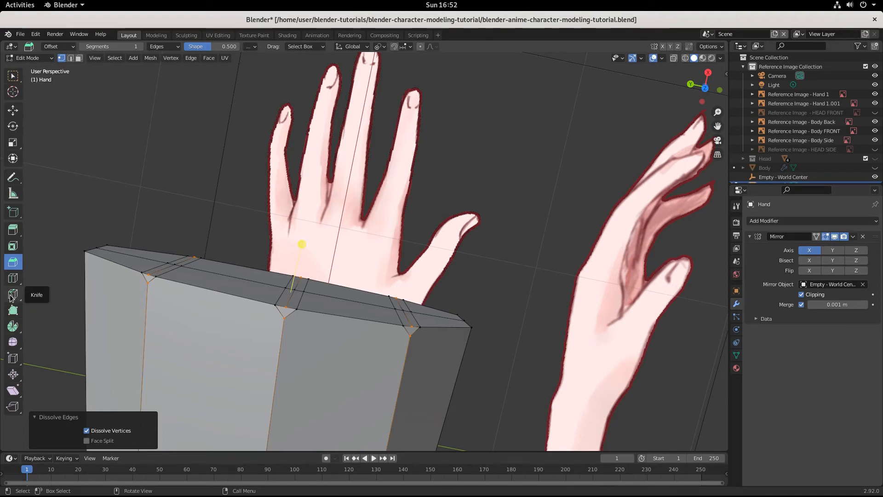
Step: Start a knife cut at the upper side's middle bevel corner, through the -Y corner and across the three edges of the palm's -Y side
left_click(11, 298)
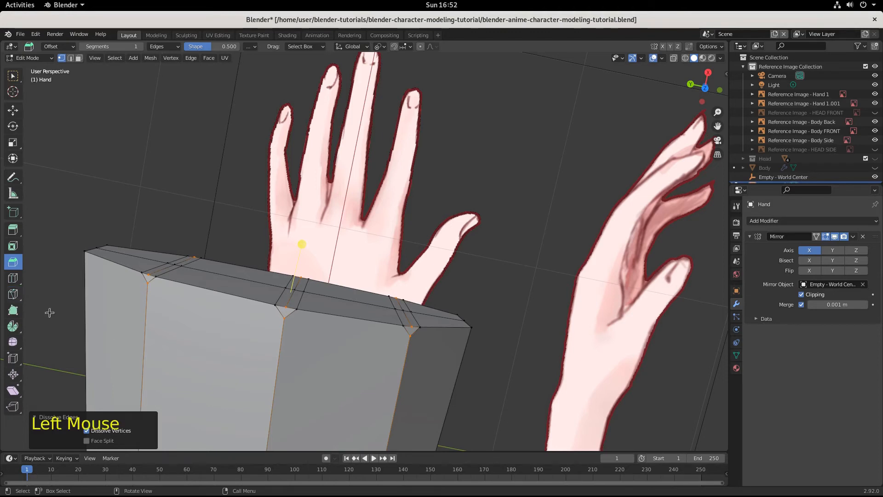
left_click(15, 298)
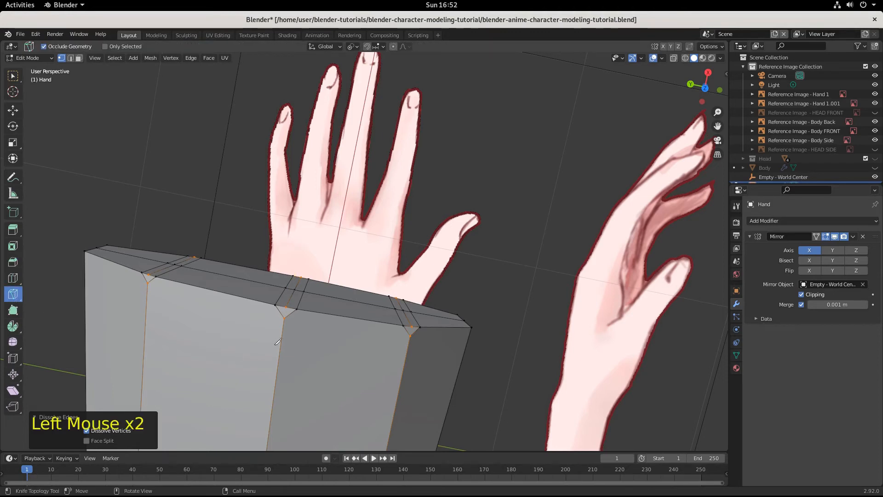
left_click(285, 315)
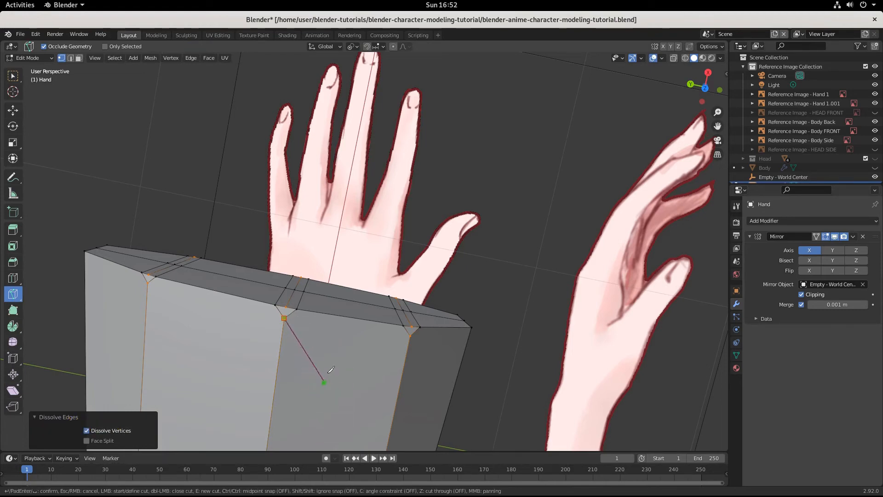
left_click(410, 336)
middle_click_drag(441, 340, 324, 420)
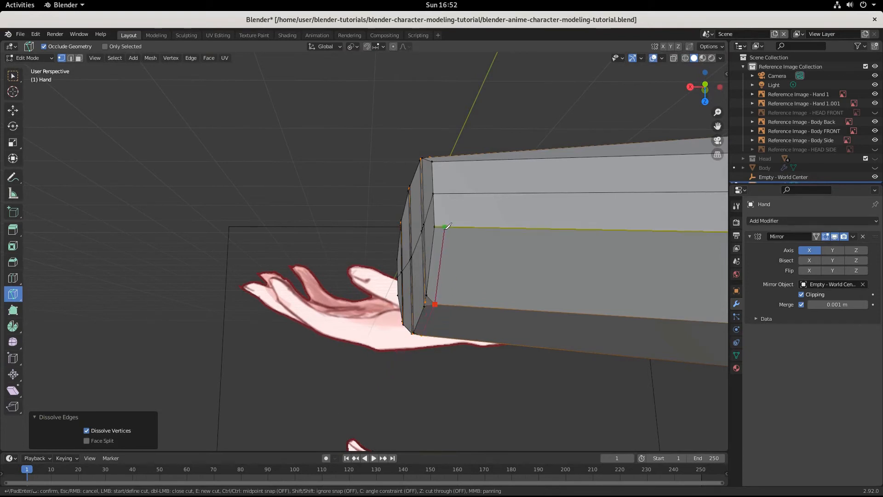
left_click(446, 228)
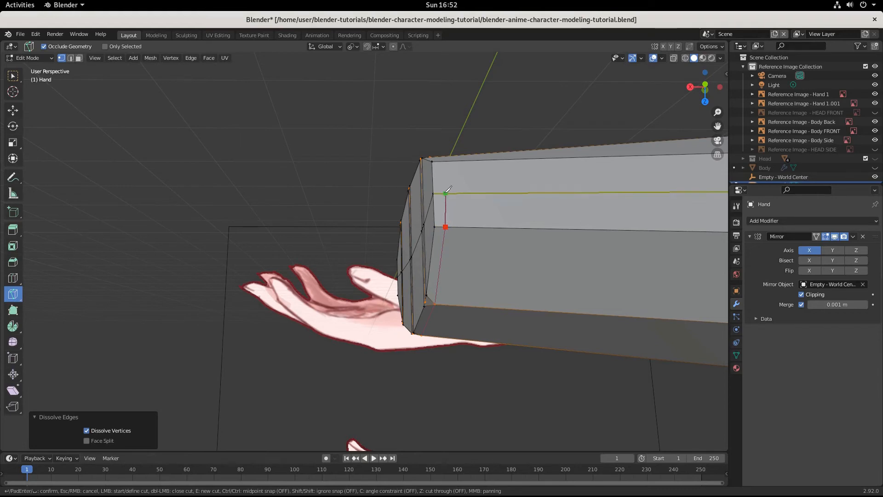
left_click(446, 193)
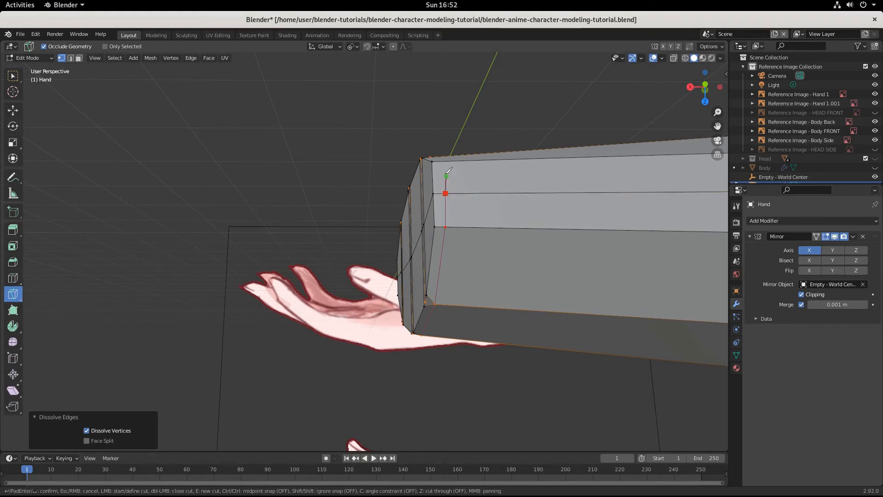
left_click(445, 161)
Step: Continue the knife cut along the palm's underside through the tips of all three triangular bevel corners
middle_click_drag(445, 162, 442, 263)
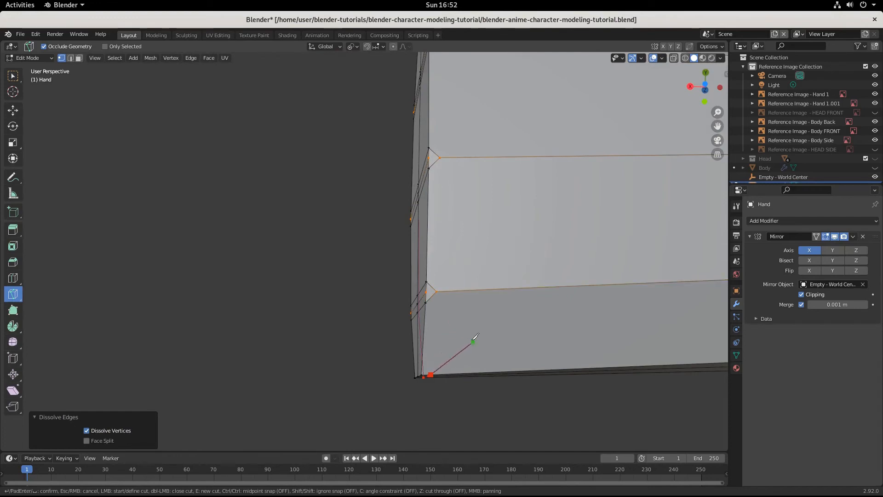
mouse_move(460, 339)
middle_mouse_down()
mouse_move(500, 303)
mouse_move(521, 272)
mouse_move(517, 265)
mouse_move(477, 288)
mouse_move(444, 339)
mouse_move(470, 340)
middle_mouse_up()
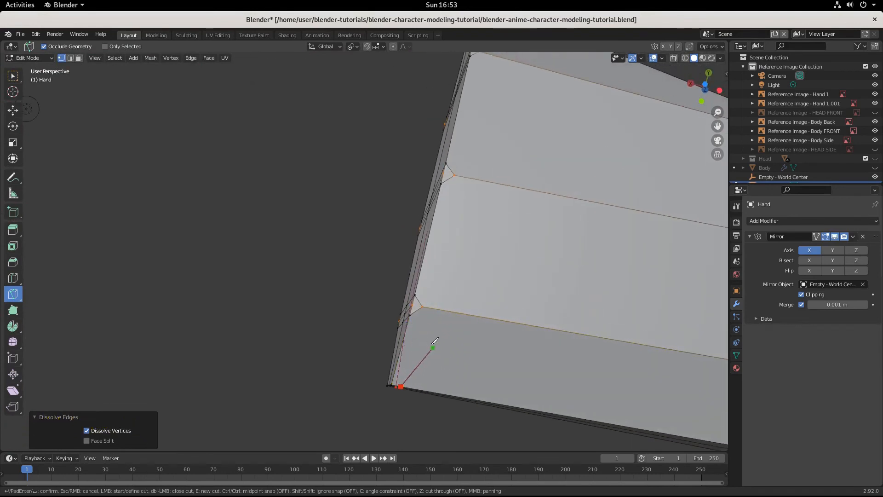
left_click(423, 306)
left_click(455, 175)
middle_click_drag(487, 130, 415, 143)
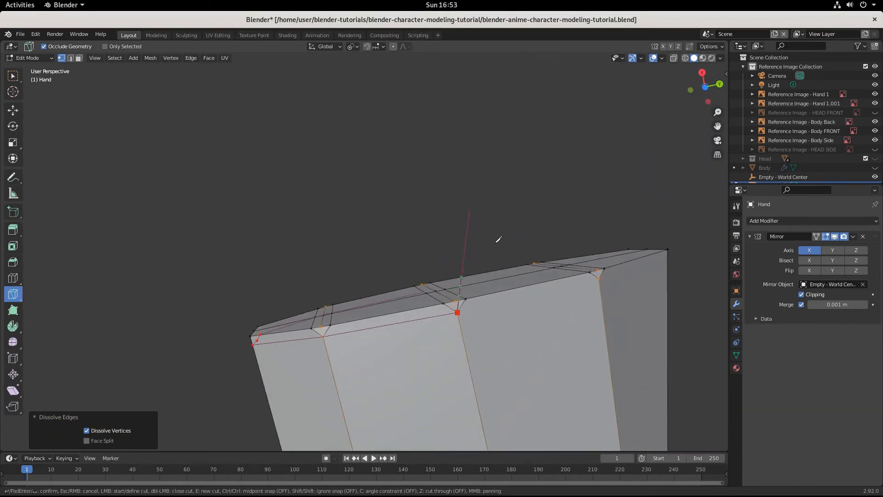
left_click(600, 279)
Step: Carry the knife cut up across the three lengthwise edges of the palm's +Y side, parallel to the end cap
middle_click_drag(632, 276, 530, 360)
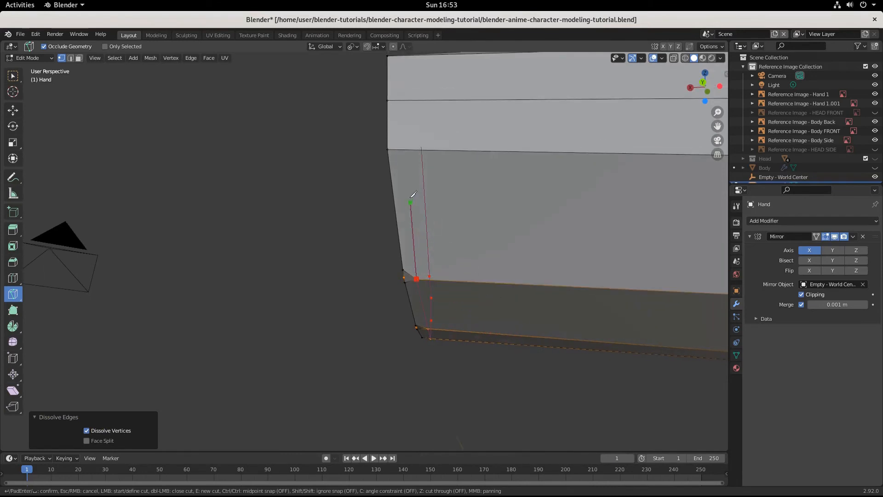
left_click(407, 150)
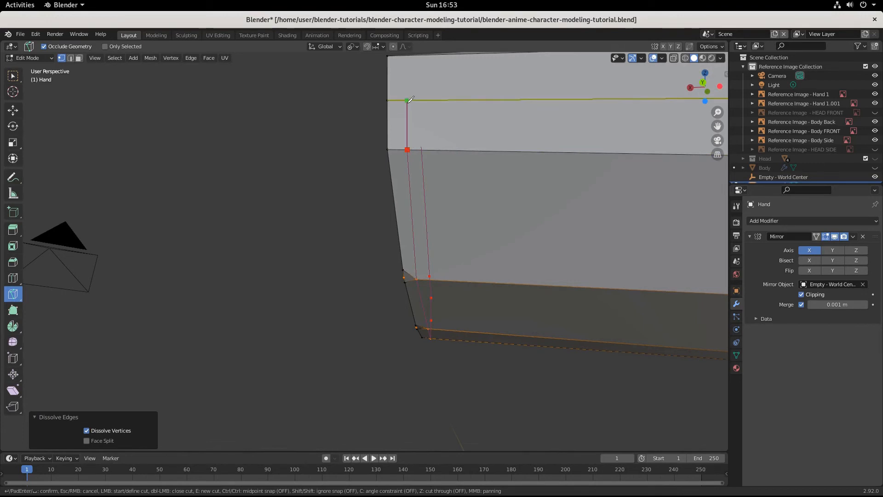
middle_click_drag(411, 99, 417, 126)
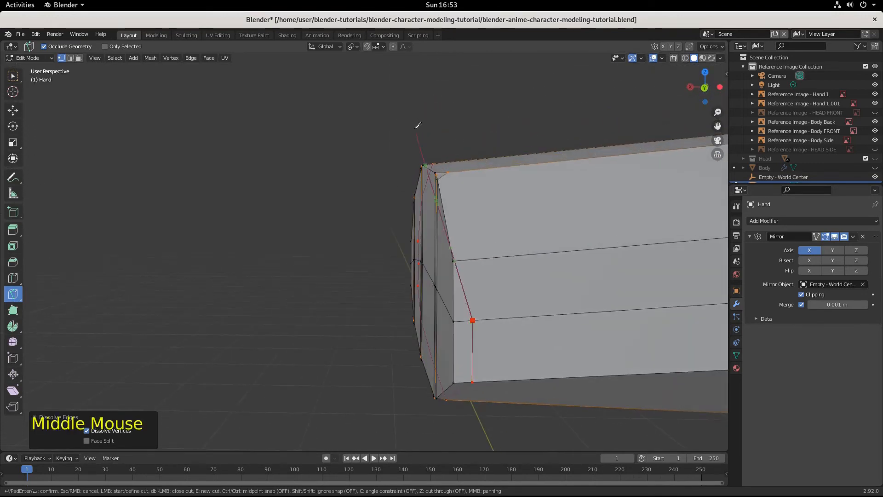
left_click(473, 259)
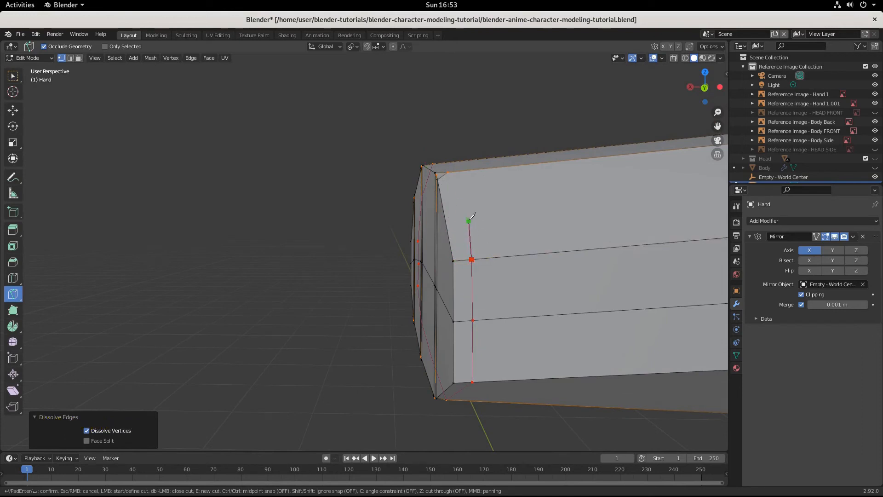
middle_click_drag(468, 227, 472, 238)
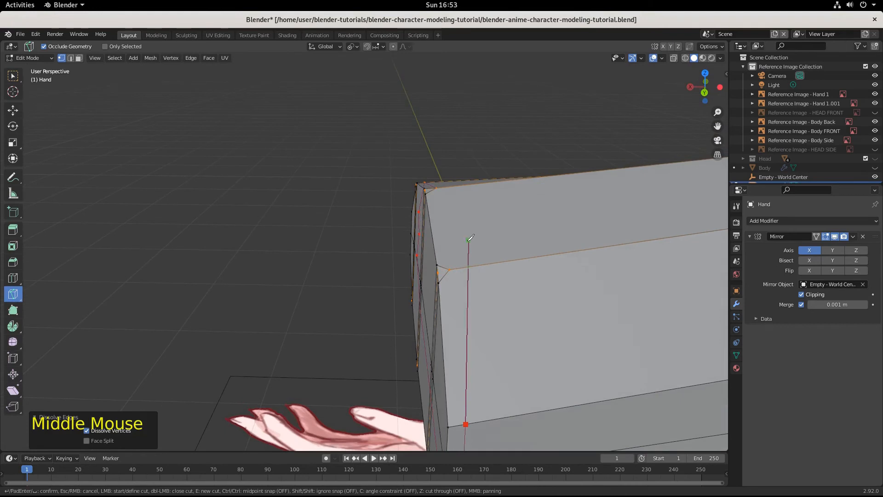
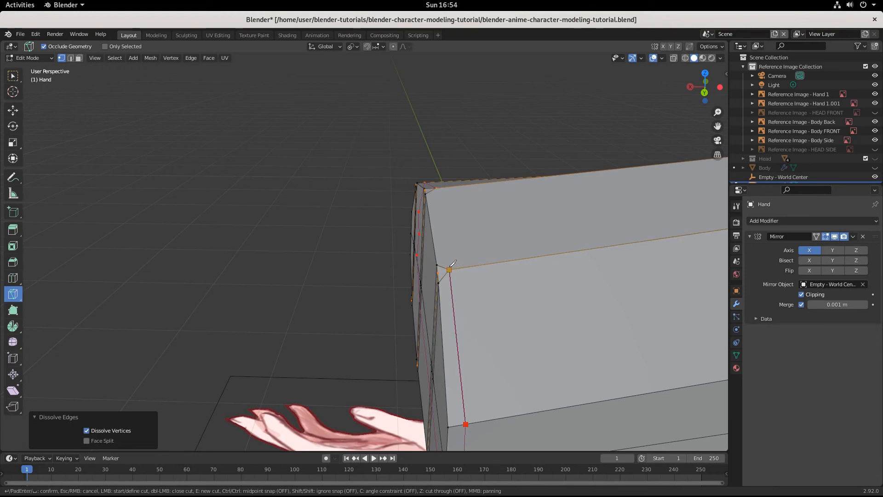
Step: Finish the knife cut along the palm's upper side through its remaining bevel corners, closing the loop around the palm
left_click(451, 268)
middle_click_drag(445, 215, 455, 267)
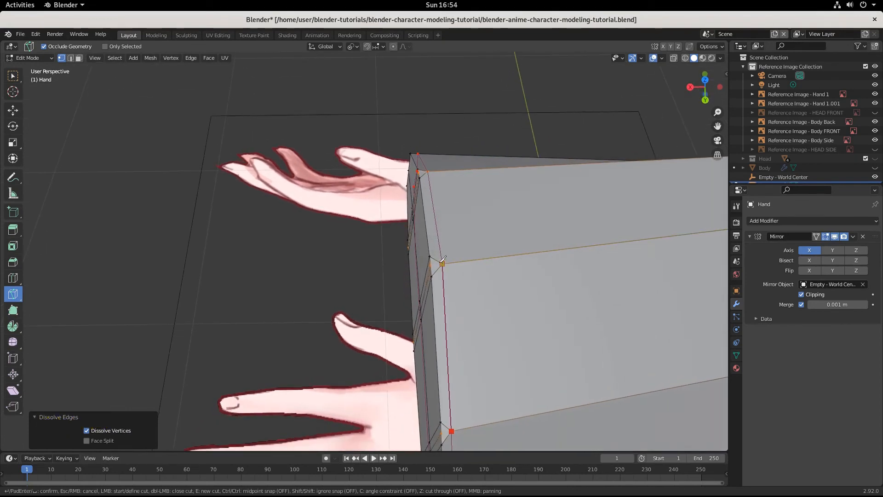
left_click(443, 263)
key("Return")
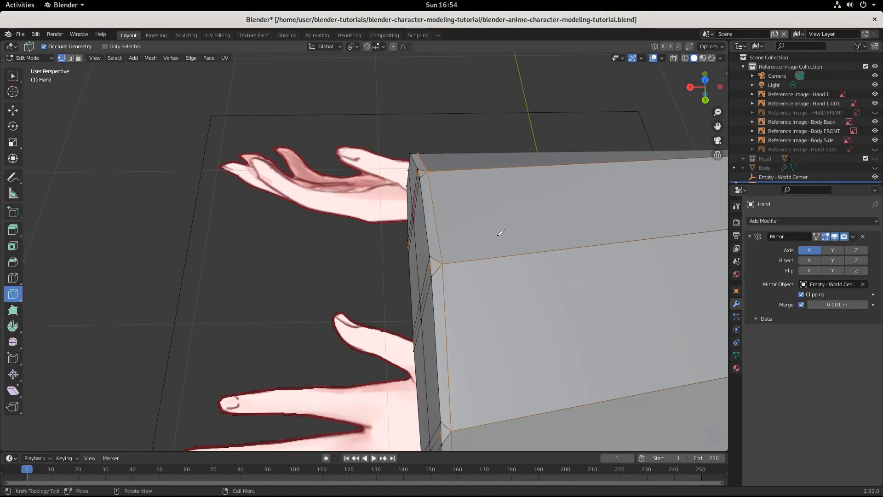
Step: Check the new edge loop from both sides of the palm and save the file
scroll(500, 232, "down", 3)
middle_click_drag(501, 232, 499, 203)
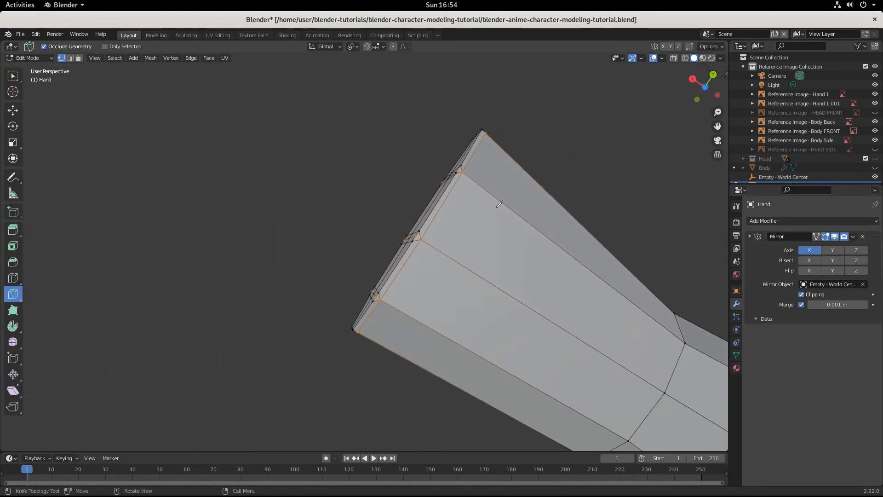
middle_click_drag(432, 247, 354, 416)
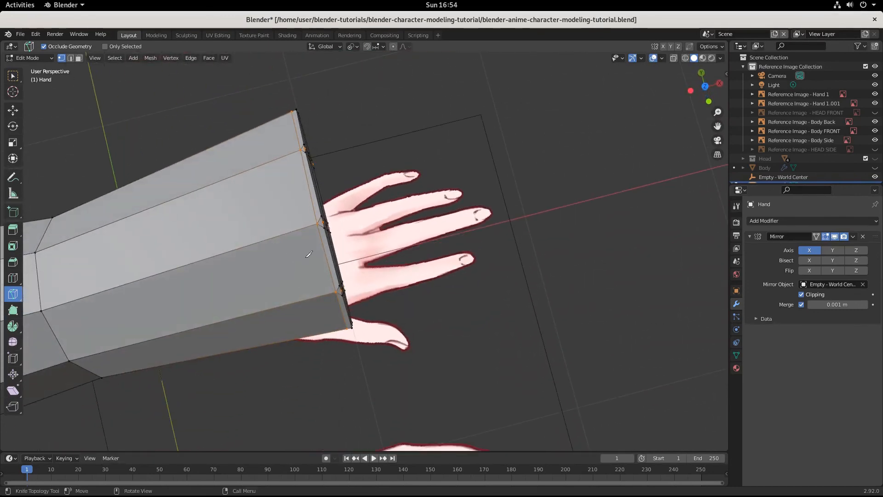
middle_click_drag(308, 254, 156, 264)
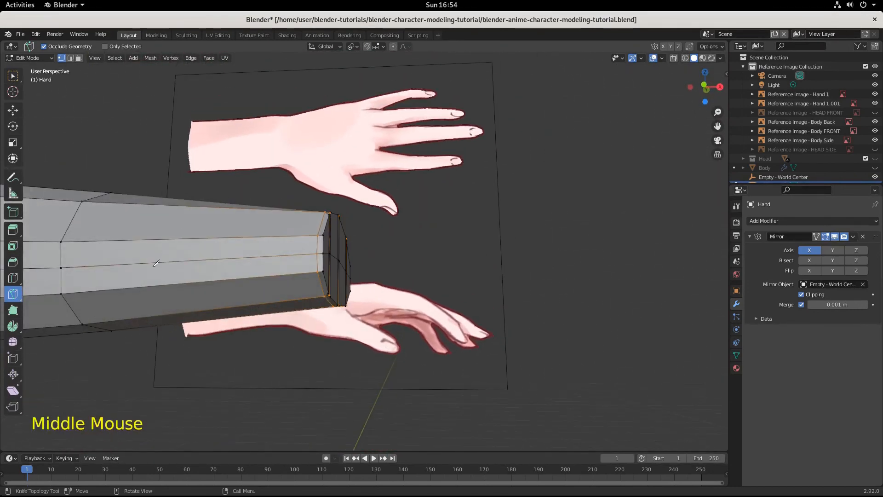
key("ctrl+s")
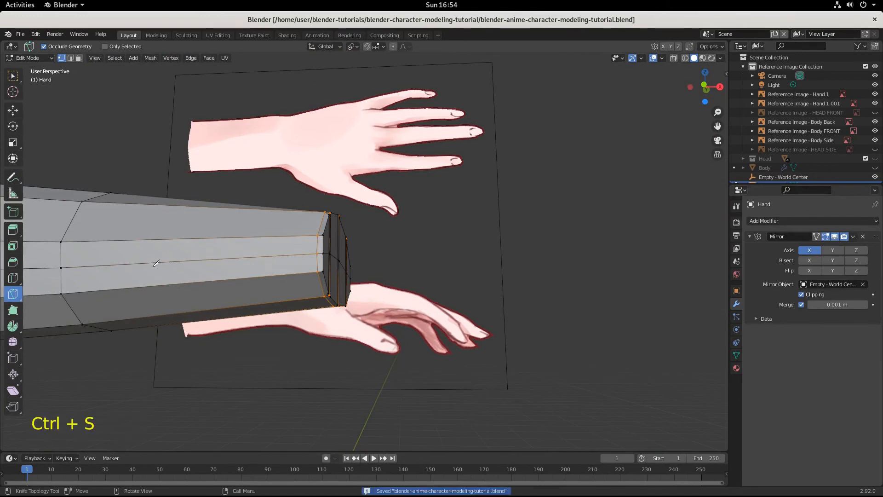
Step: Try merging all of the hand's vertices by distance with a merge distance of 0.0101 m
middle_click_drag(269, 280, 375, 359)
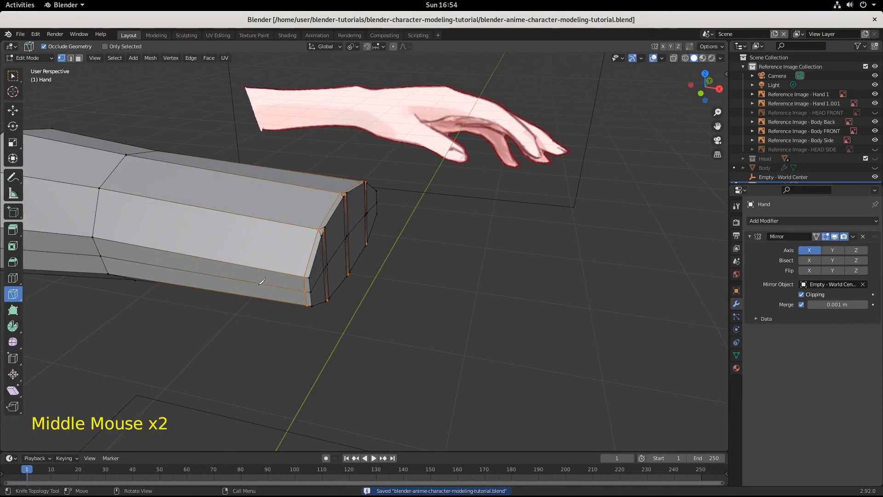
middle_click_drag(262, 282, 248, 263)
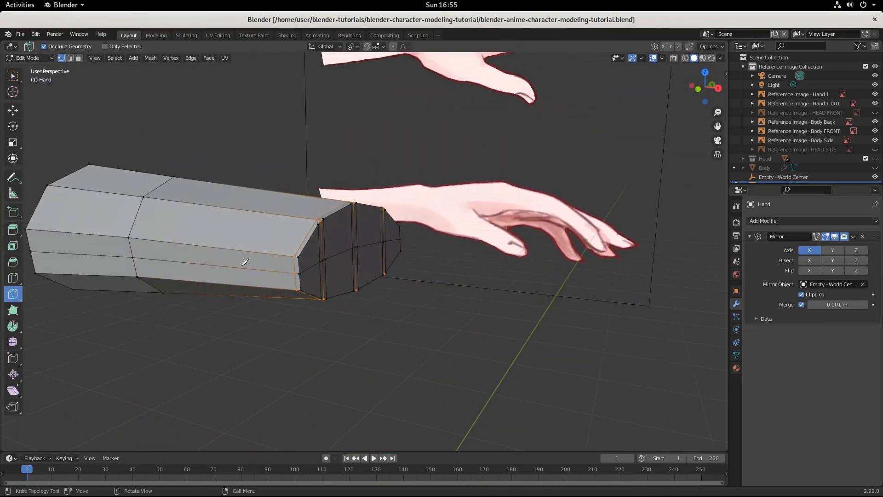
scroll(247, 261, "down", 1)
key("a")
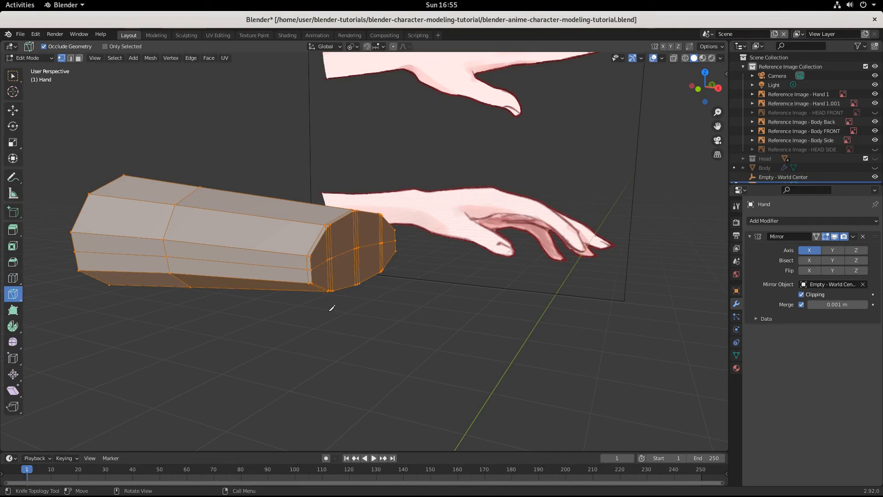
key("m")
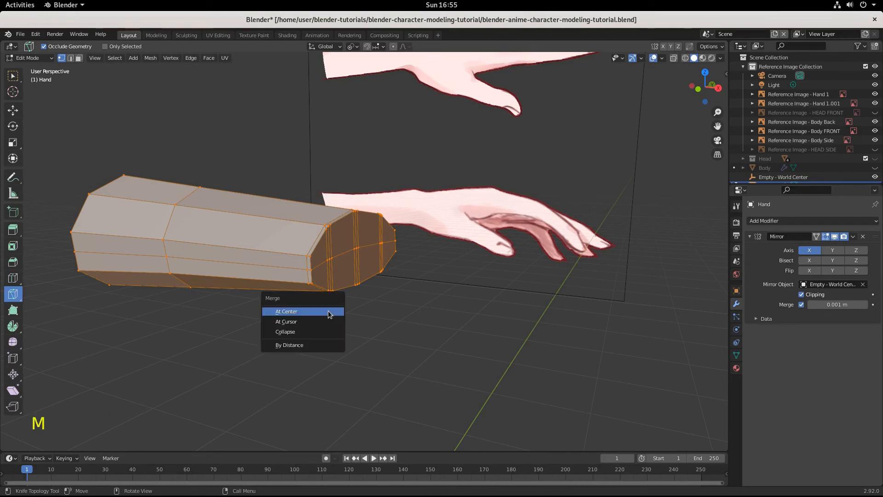
left_click(294, 346)
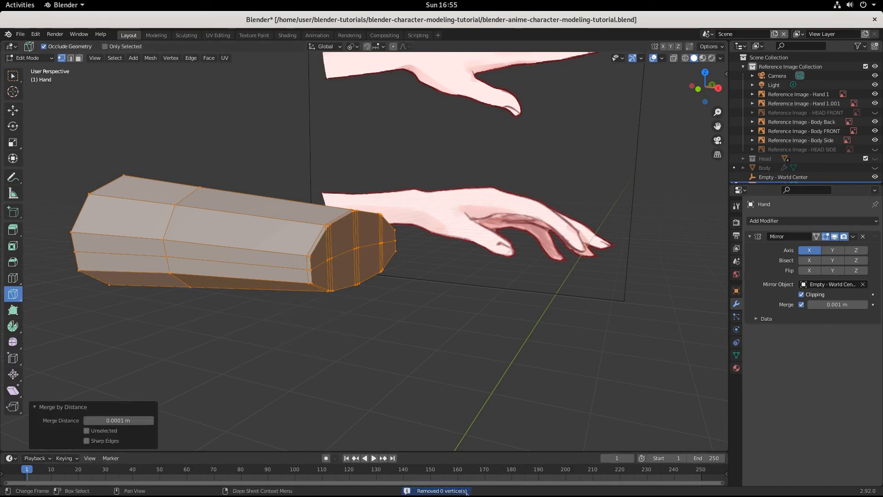
left_click(151, 420)
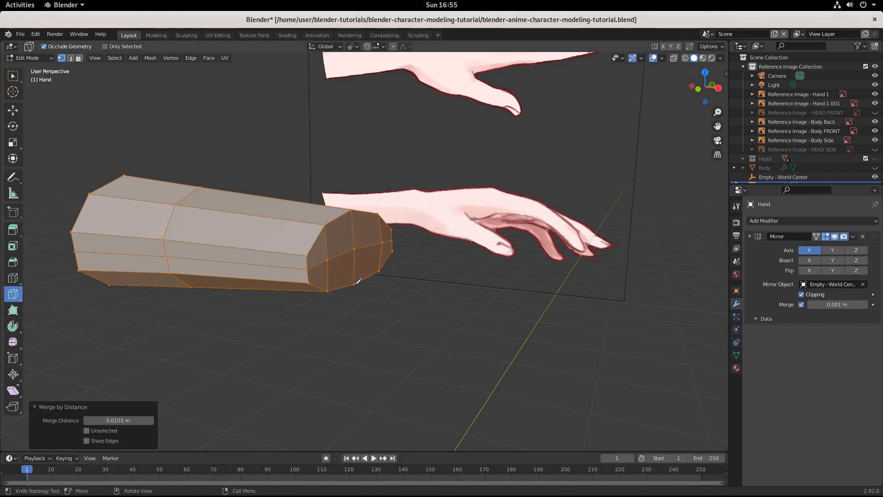
key("ctrl+z")
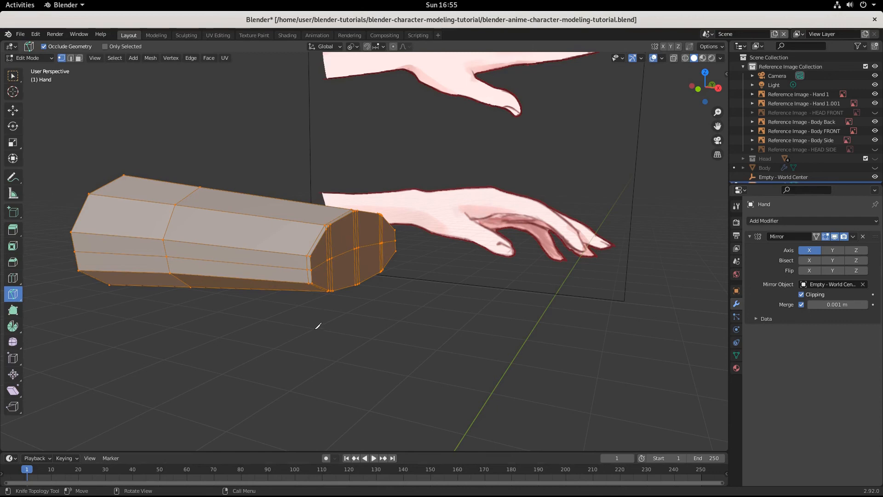
Step: Examine the hand mesh all around and compare it with the hand references in front and top views using wireframe shading
middle_click_drag(340, 307, 358, 343)
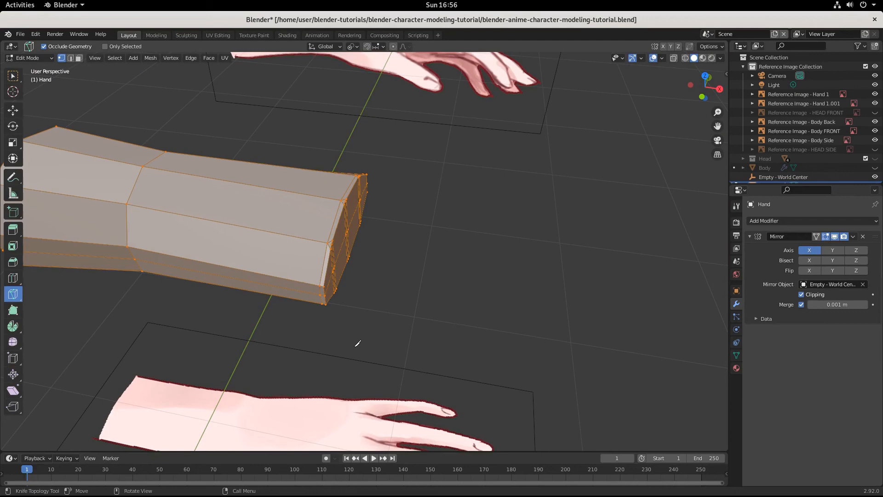
middle_click_drag(360, 342, 294, 258)
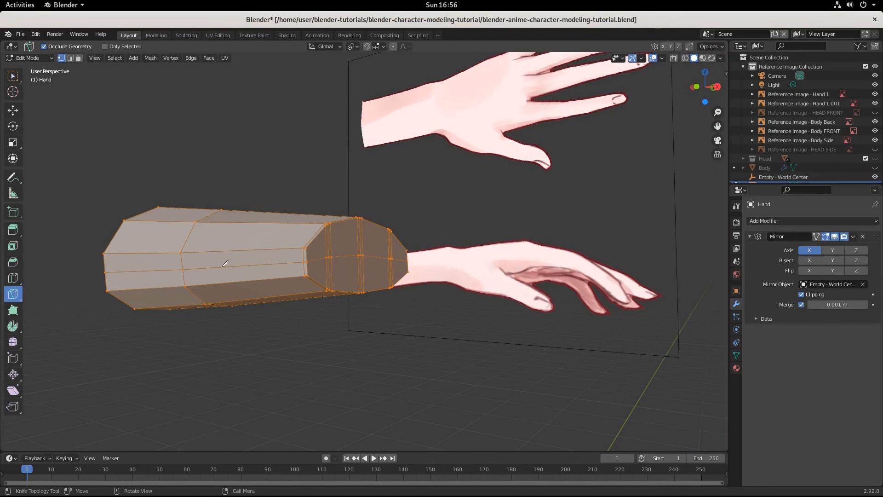
middle_click_drag(238, 283, 297, 250)
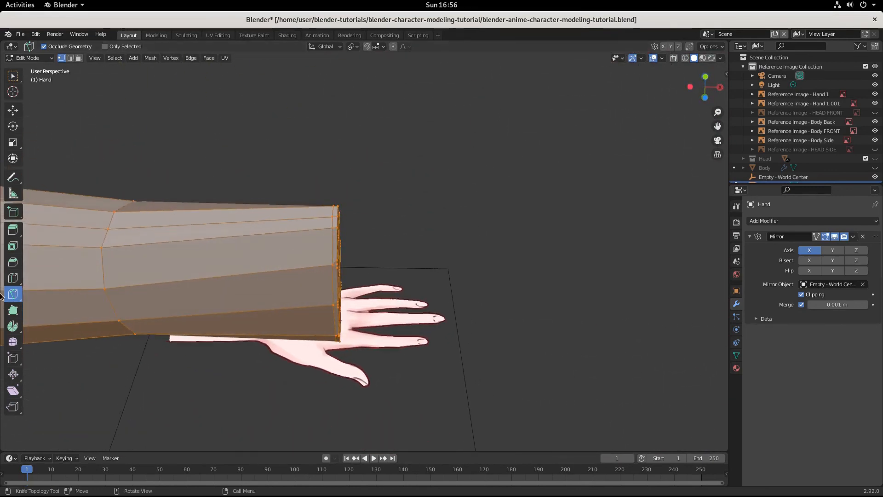
scroll(457, 303, "down", 4)
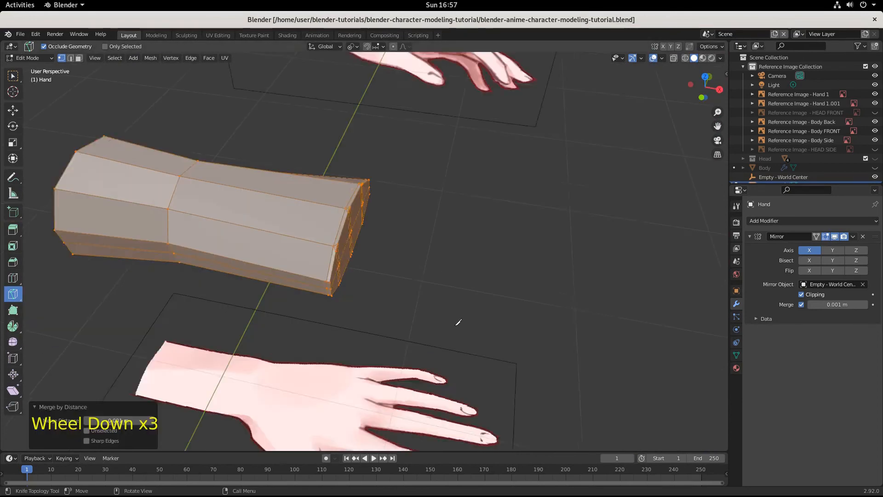
middle_click_drag(457, 303, 470, 268)
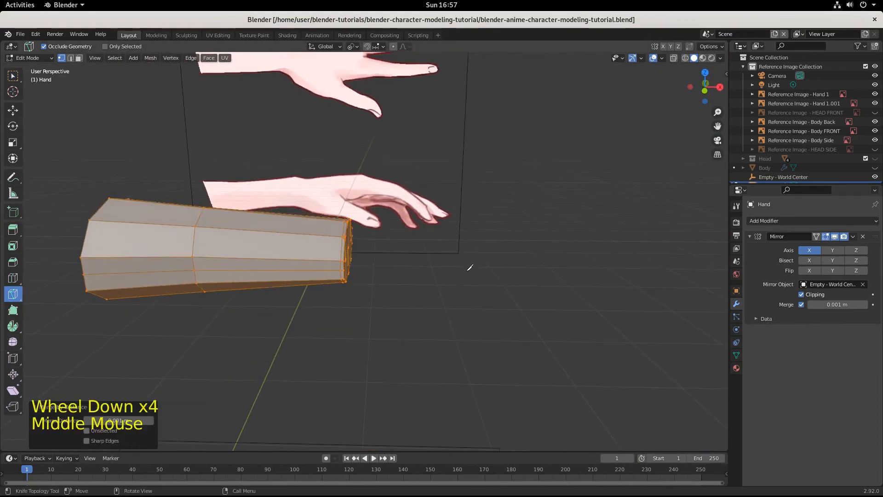
key("KP_3")
key("KP_1")
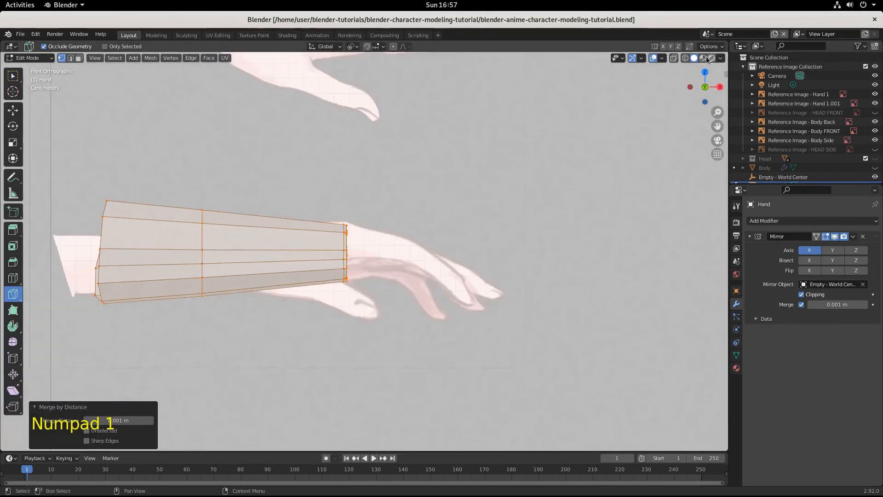
left_click(674, 58)
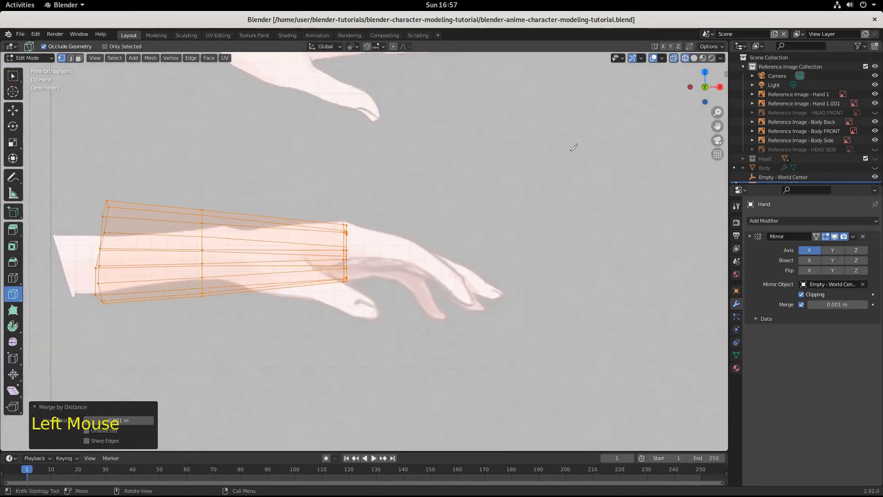
key("KP_7")
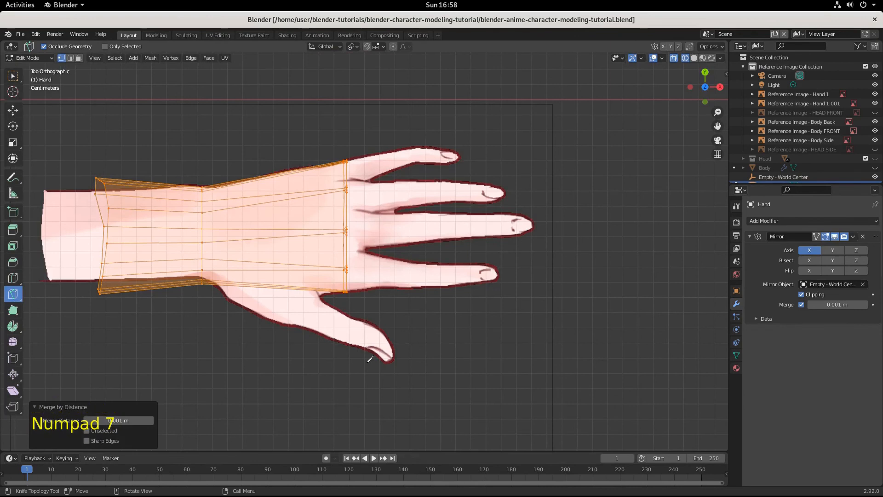
middle_click_drag(301, 358, 291, 267)
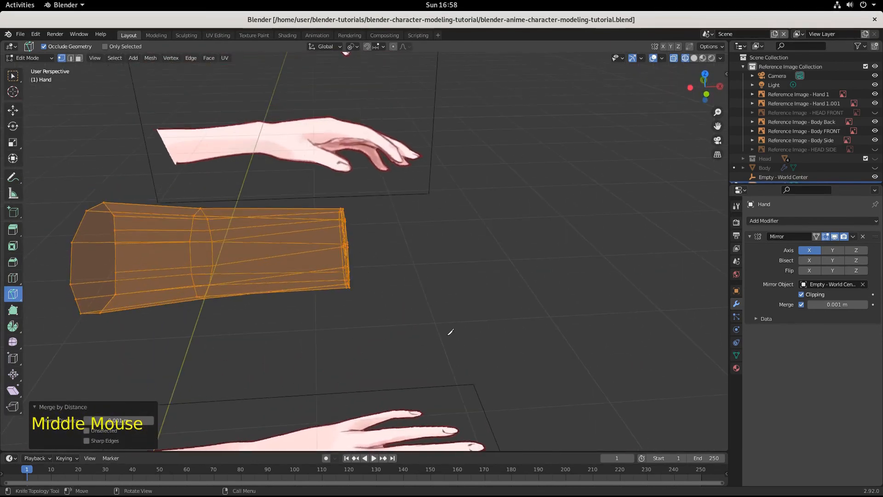
left_click(694, 58)
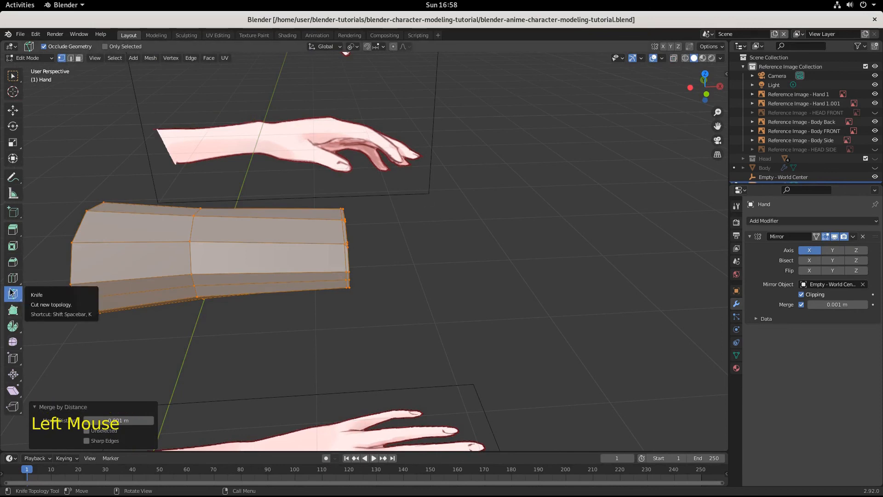
Step: Add one edge loop around the palm and slide it towards the end cap with a factor of about -0.646
left_click(13, 76)
middle_click_drag(449, 301, 420, 292)
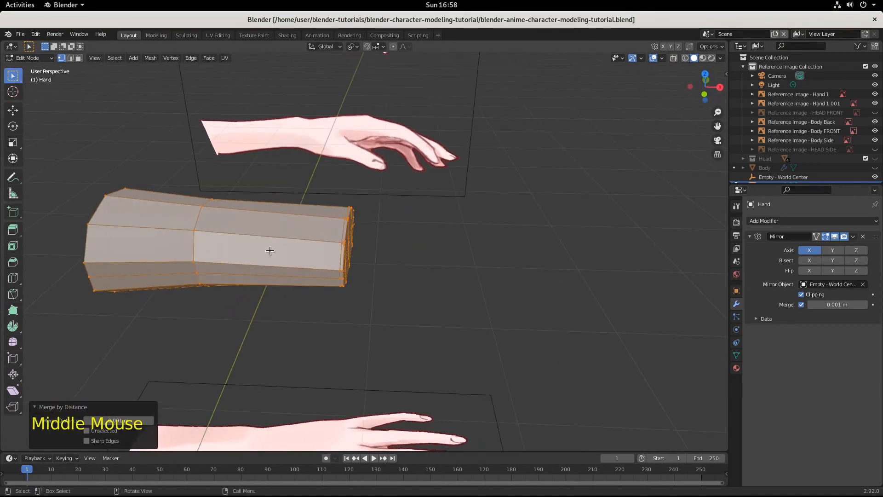
key("ctrl")
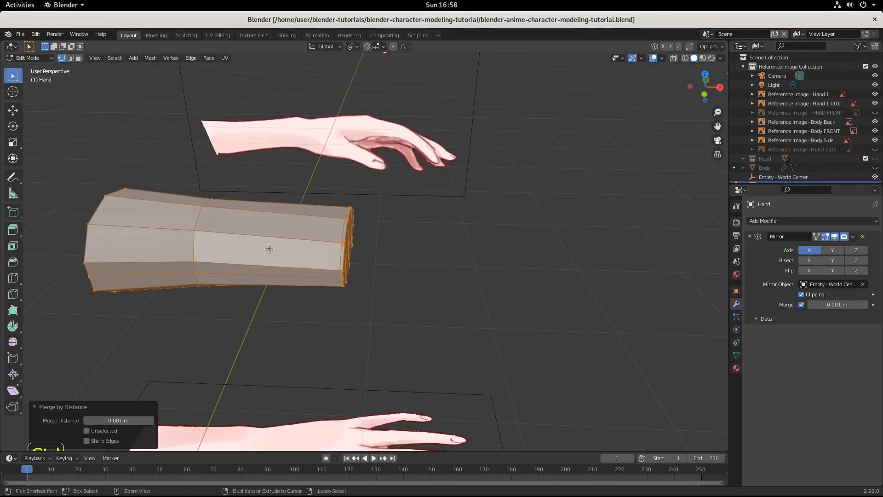
key("ctrl+r")
left_click(269, 249)
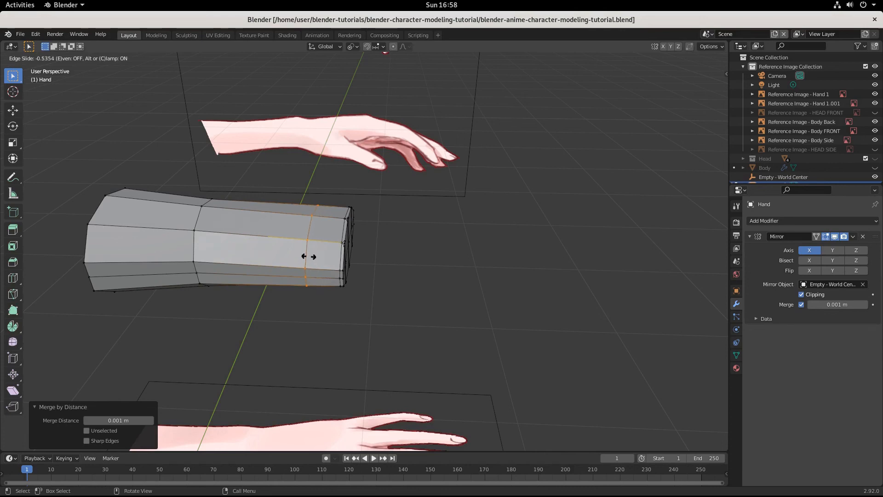
left_click(316, 261)
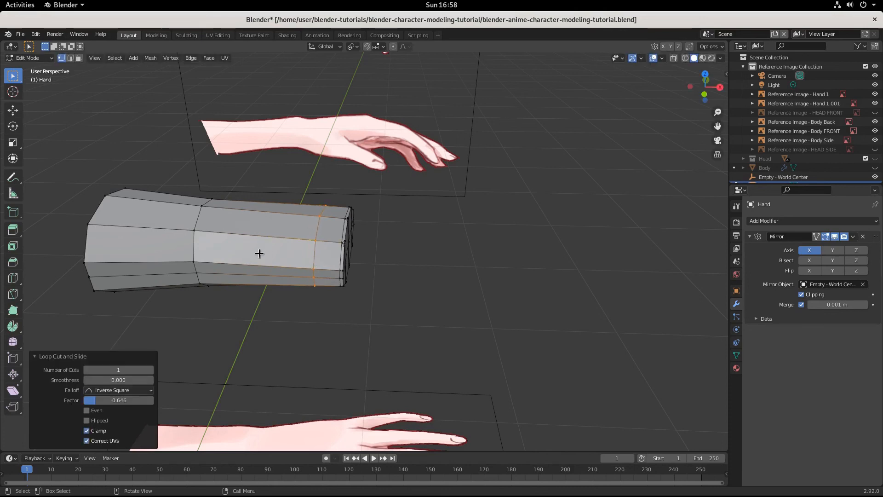
Step: Add two edge loops between the wrist loop and the new palm loop, slid towards the wrist with a factor of about 0.635
key("ctrl+e")
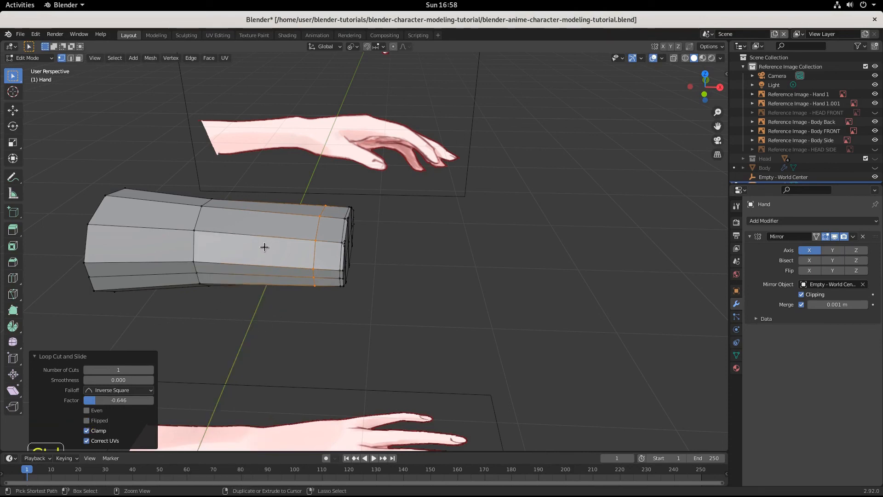
key("ctrl+r")
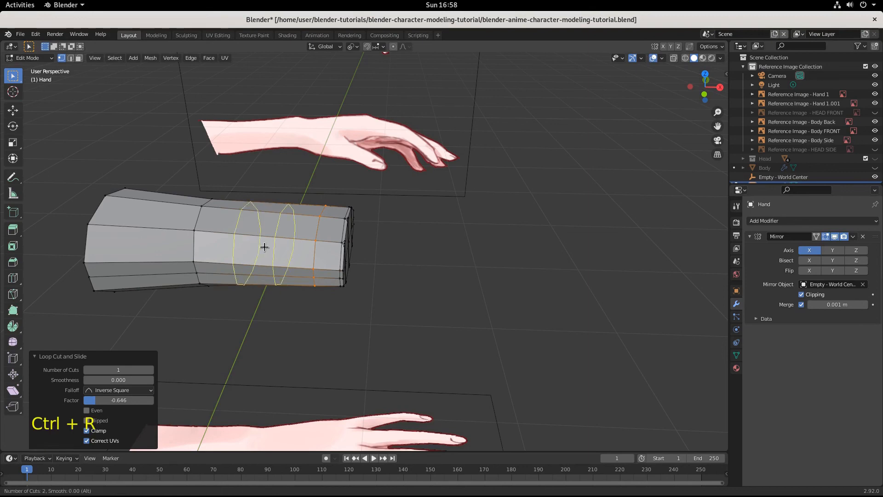
left_click(265, 247)
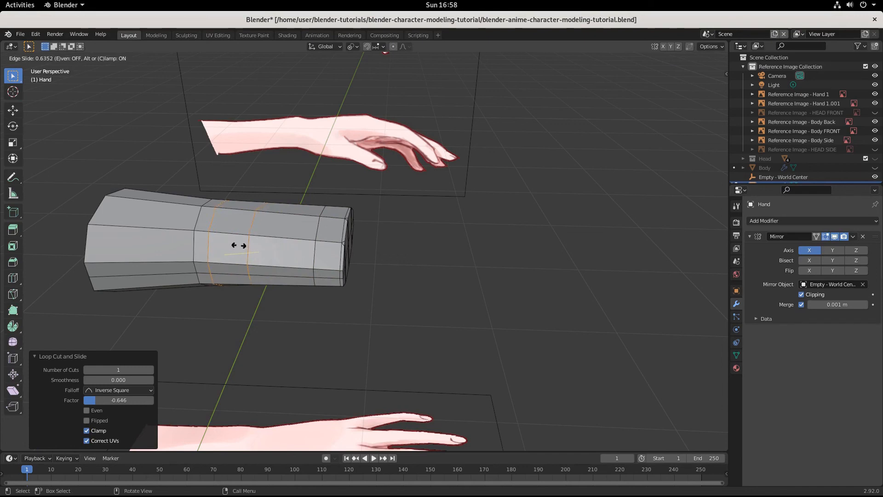
left_click(239, 245)
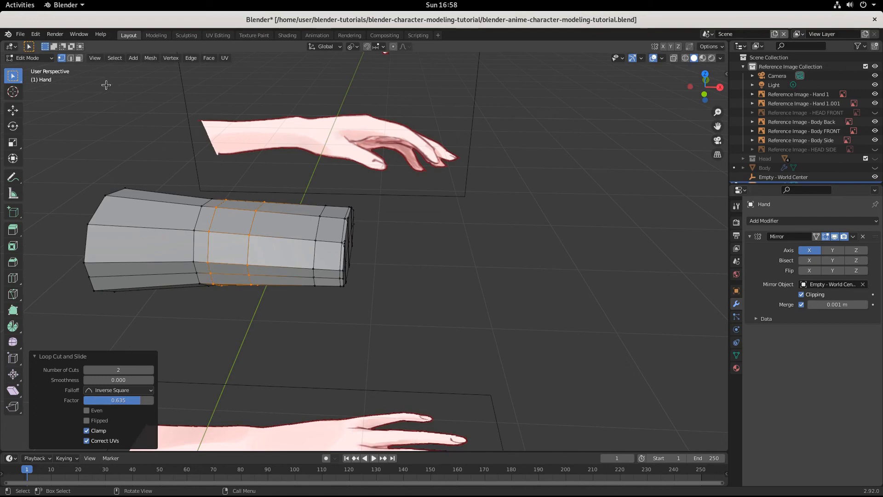
Step: Delete the ring of faces between the two newest edge loops, leaving a gap between the wrist and the palm
left_click(79, 59)
double_click(229, 244)
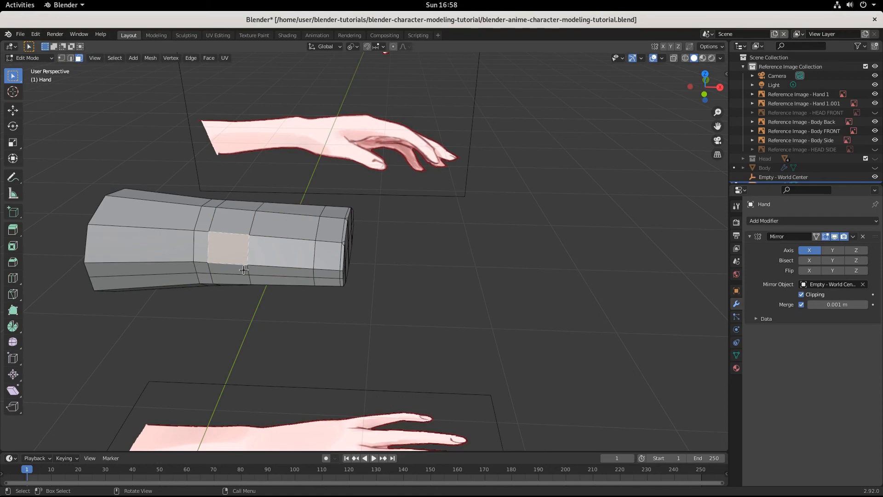
left_click(227, 249, "alt")
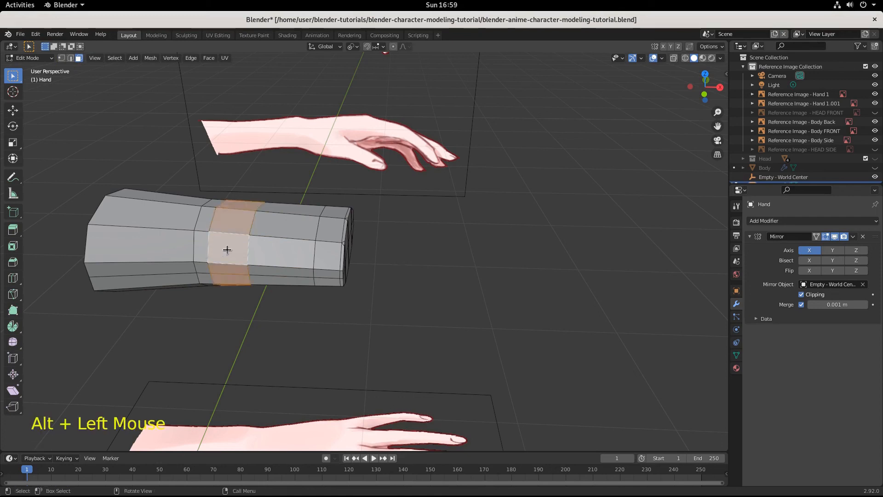
key("Delete")
key("Down")
key("Down")
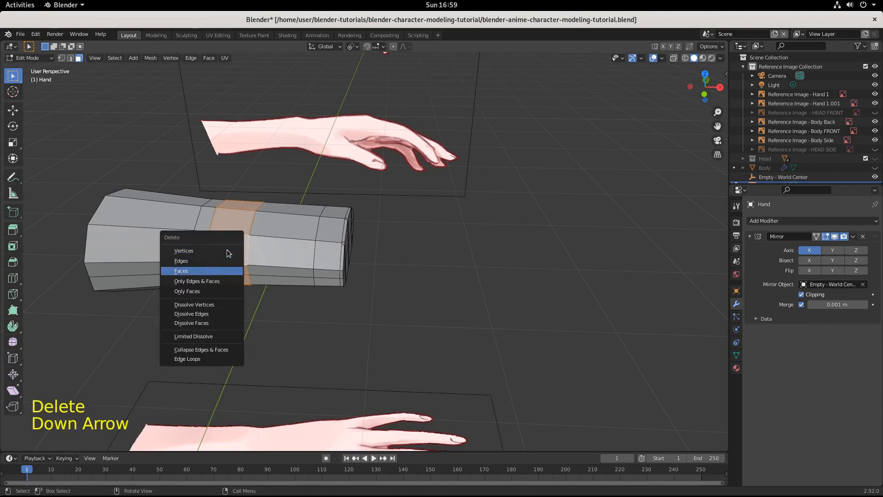
key("Return")
middle_click_drag(335, 305, 352, 212)
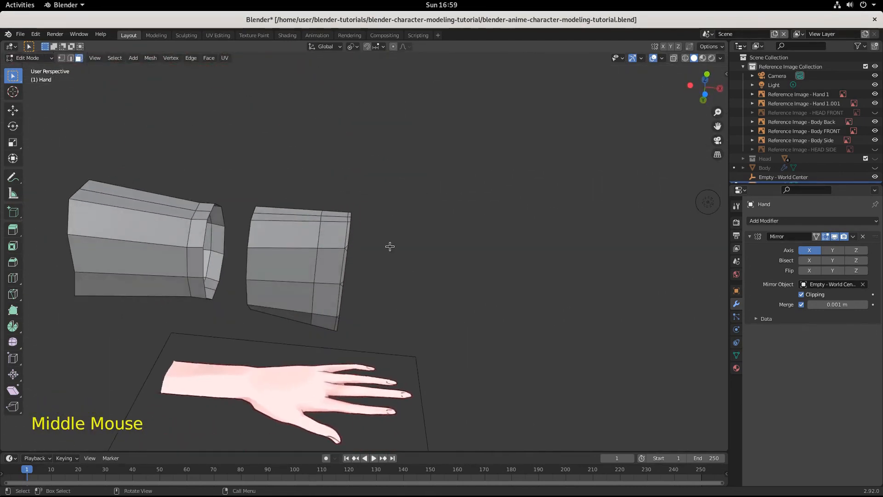
middle_click_drag(388, 246, 413, 380)
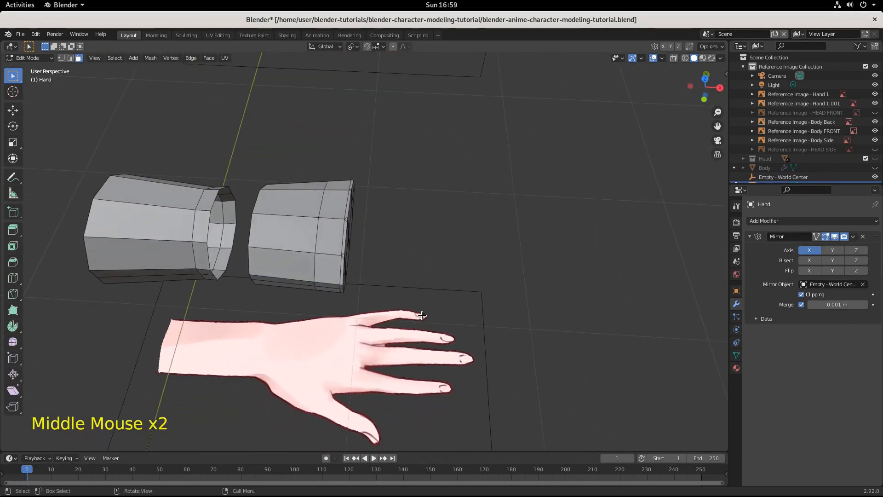
middle_click_drag(418, 318, 346, 254)
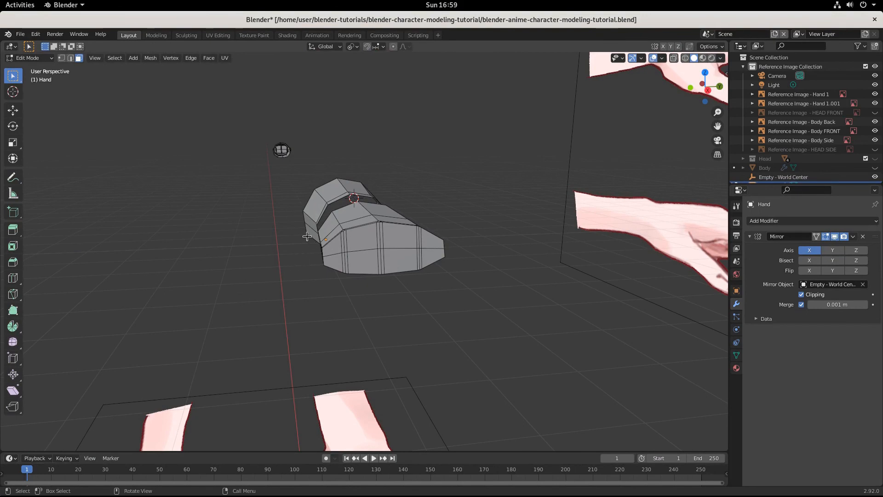
middle_click_drag(290, 262, 312, 138)
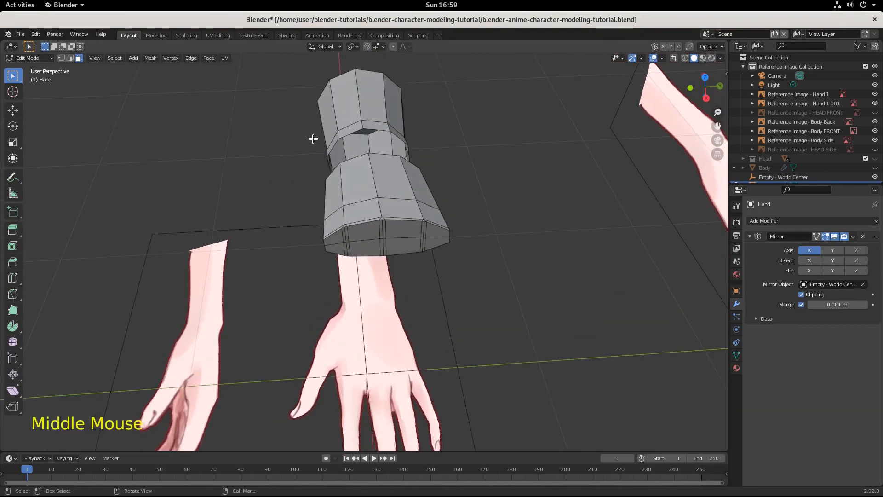